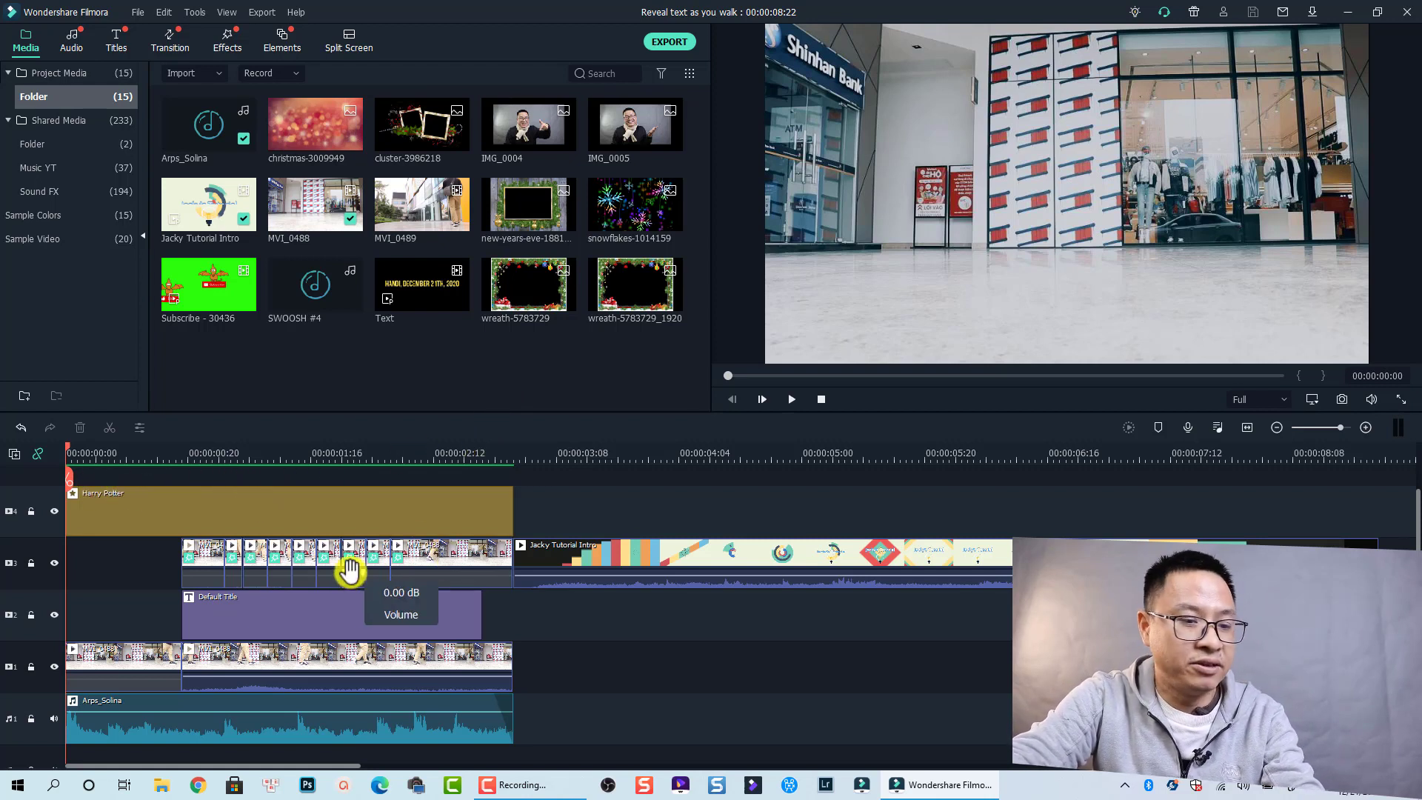
Preview the project and delete the Jacky Tutorial Intro clip
{"action": "key", "text": "space"}
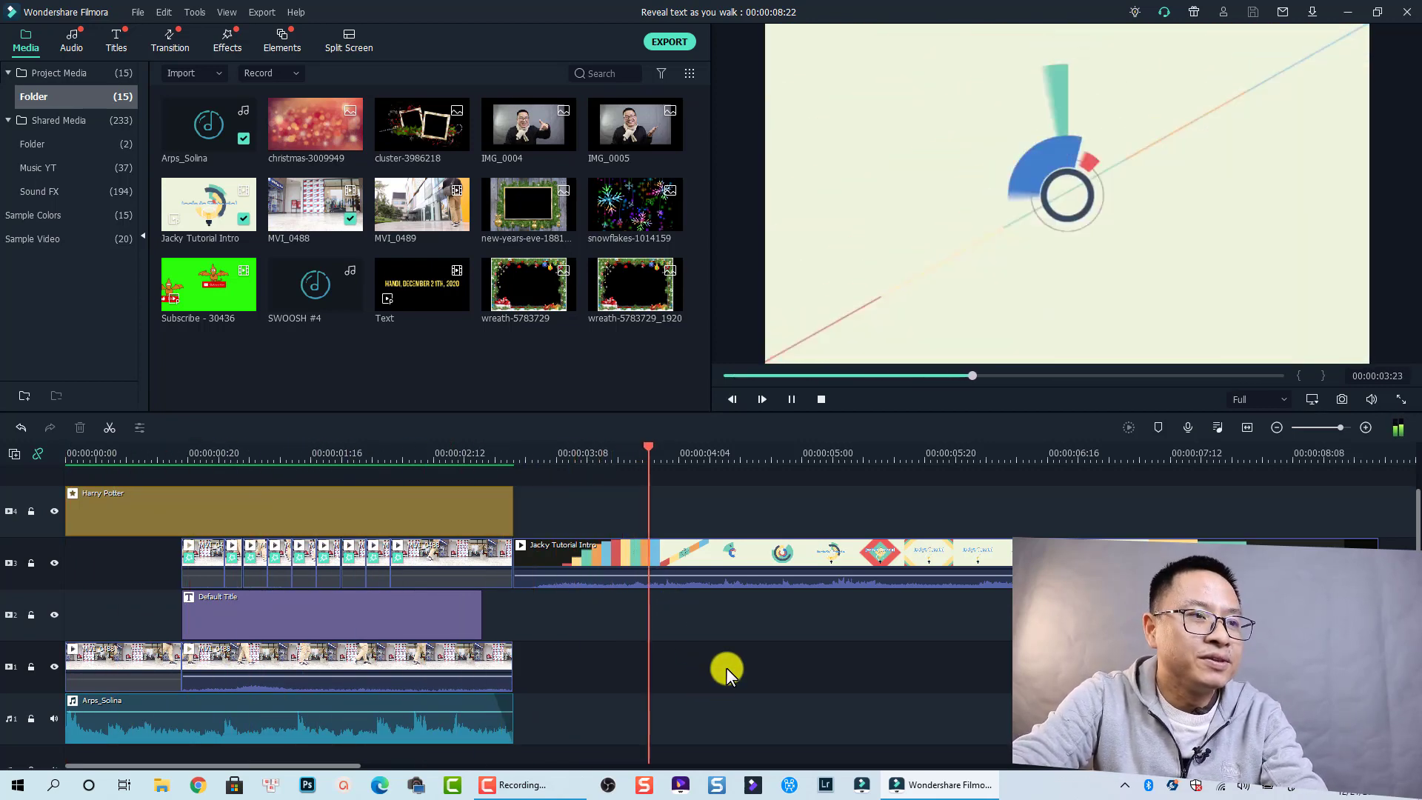
{"action": "key", "text": "space"}
{"action": "left_click", "coordinate": [868, 559]}
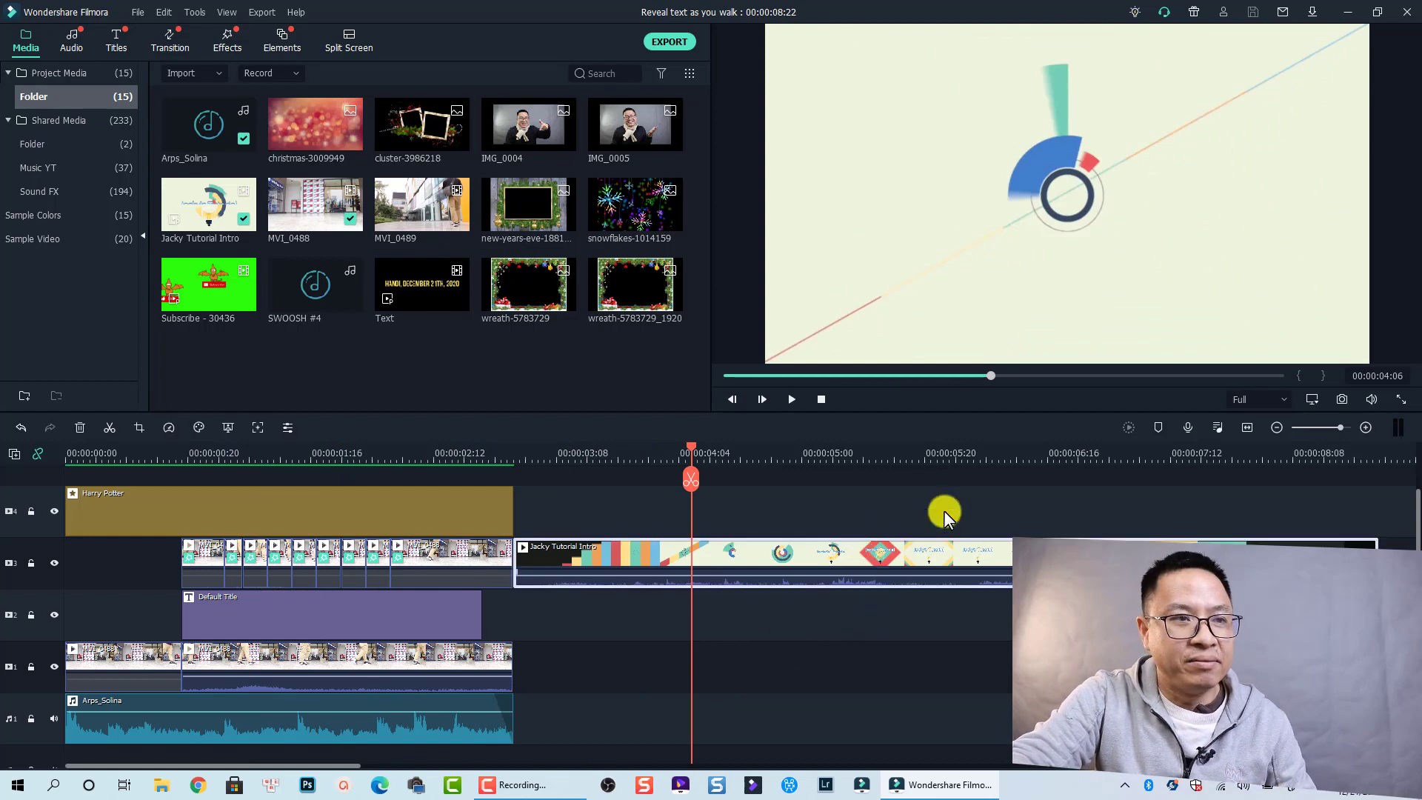
{"action": "left_click", "coordinate": [992, 607]}
{"action": "left_click", "coordinate": [863, 542]}
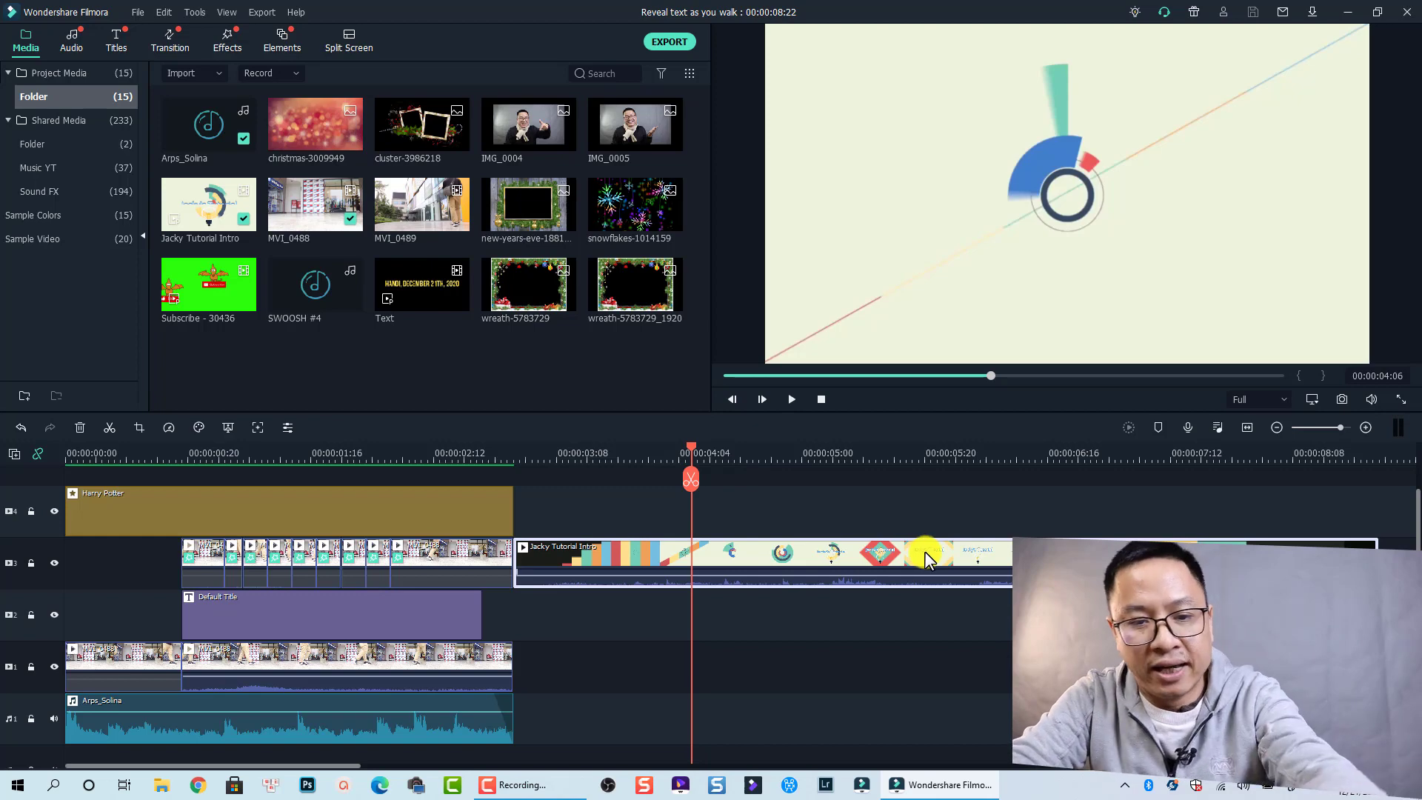
{"action": "key", "text": "Delete"}
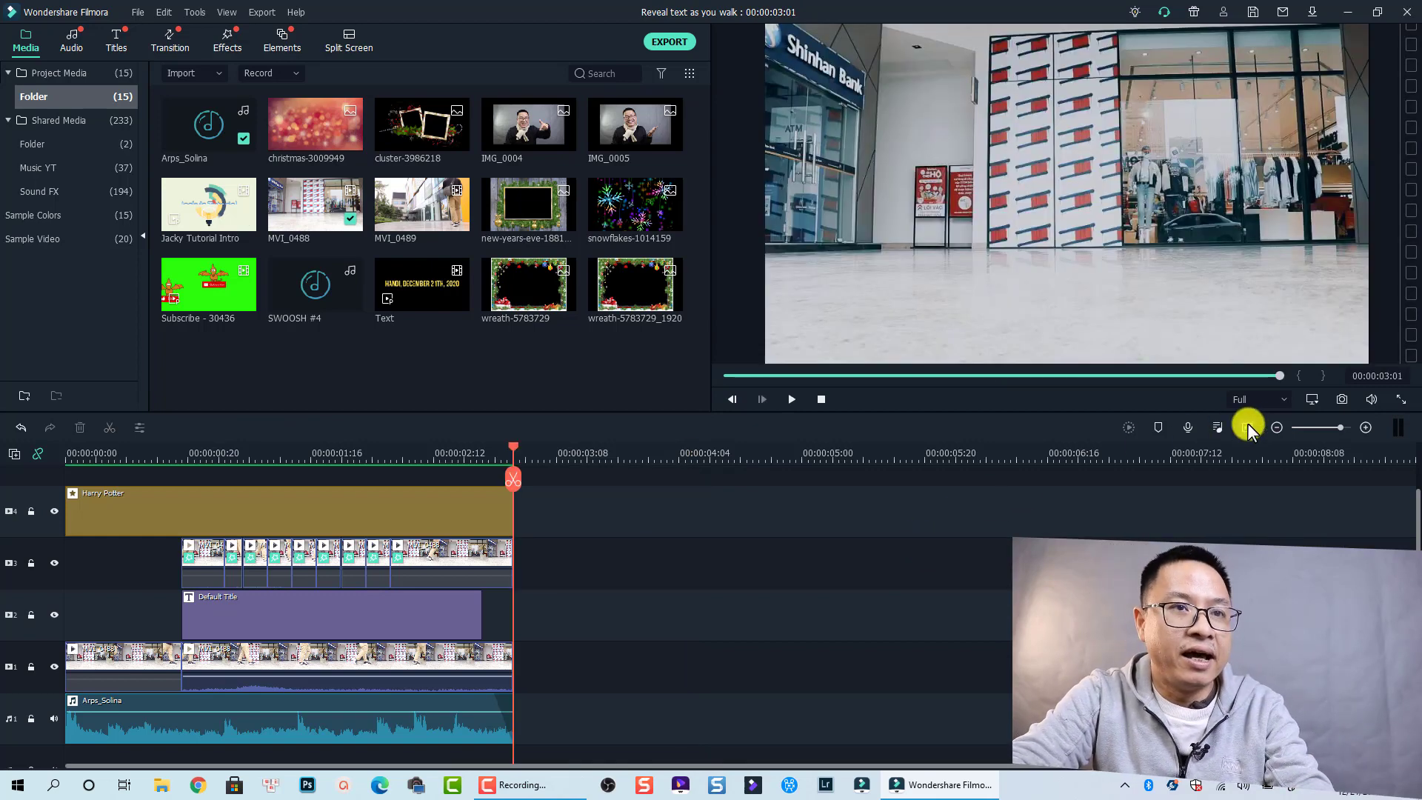
Fit the project to the timeline view and mute and lock the Arps_Solina music track
{"action": "left_click", "coordinate": [1247, 428]}
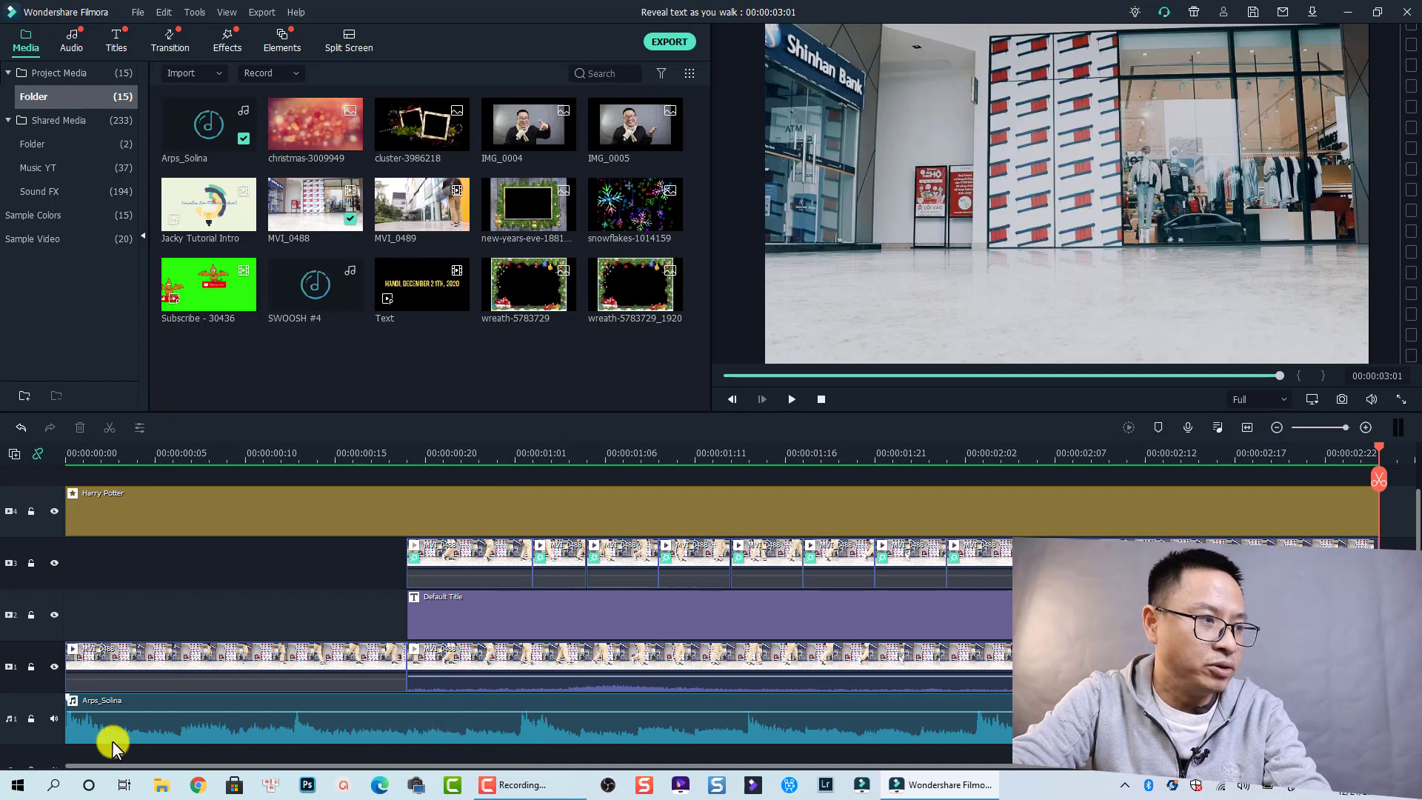
{"action": "left_click", "coordinate": [52, 718]}
{"action": "left_click", "coordinate": [30, 720]}
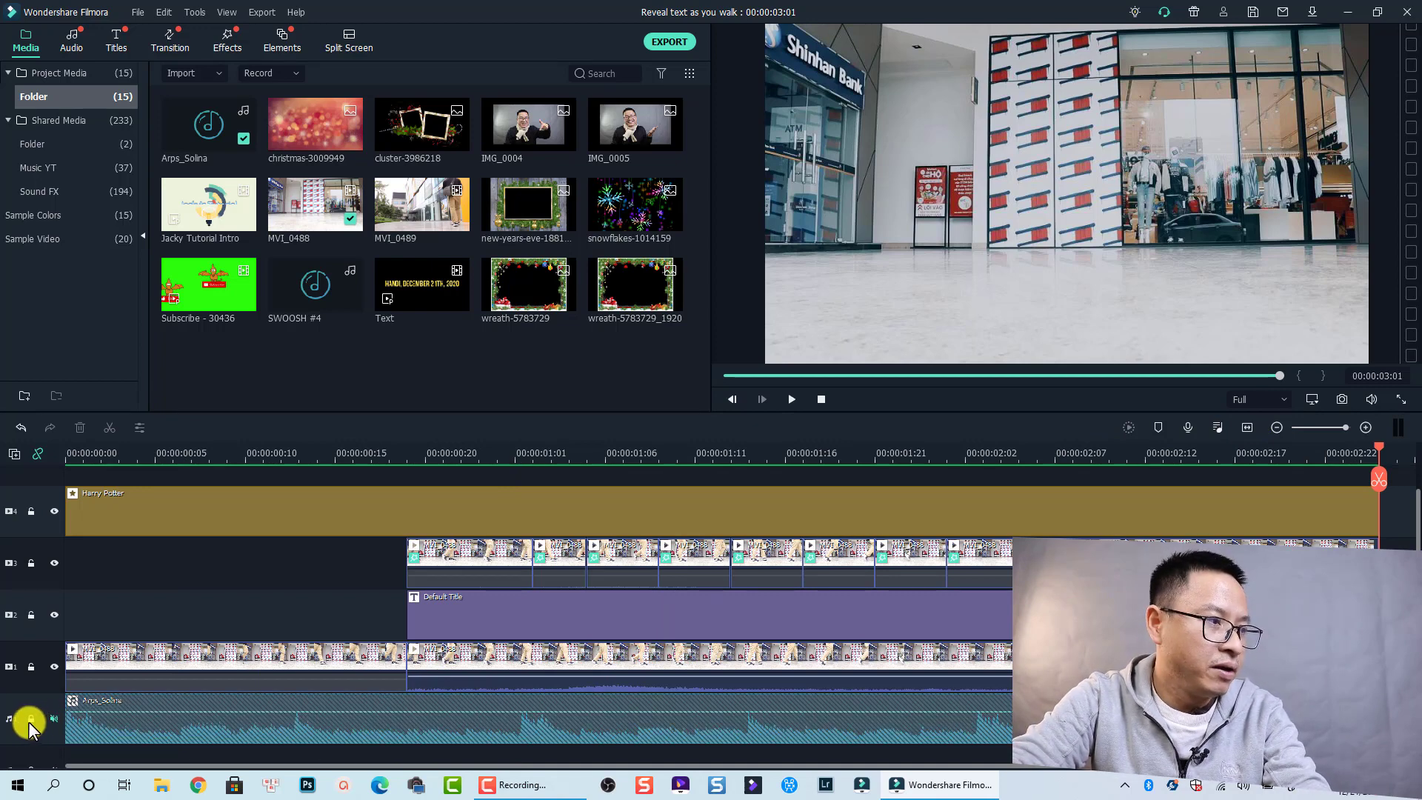
Open the Default Title clip for editing
{"action": "left_click", "coordinate": [176, 659]}
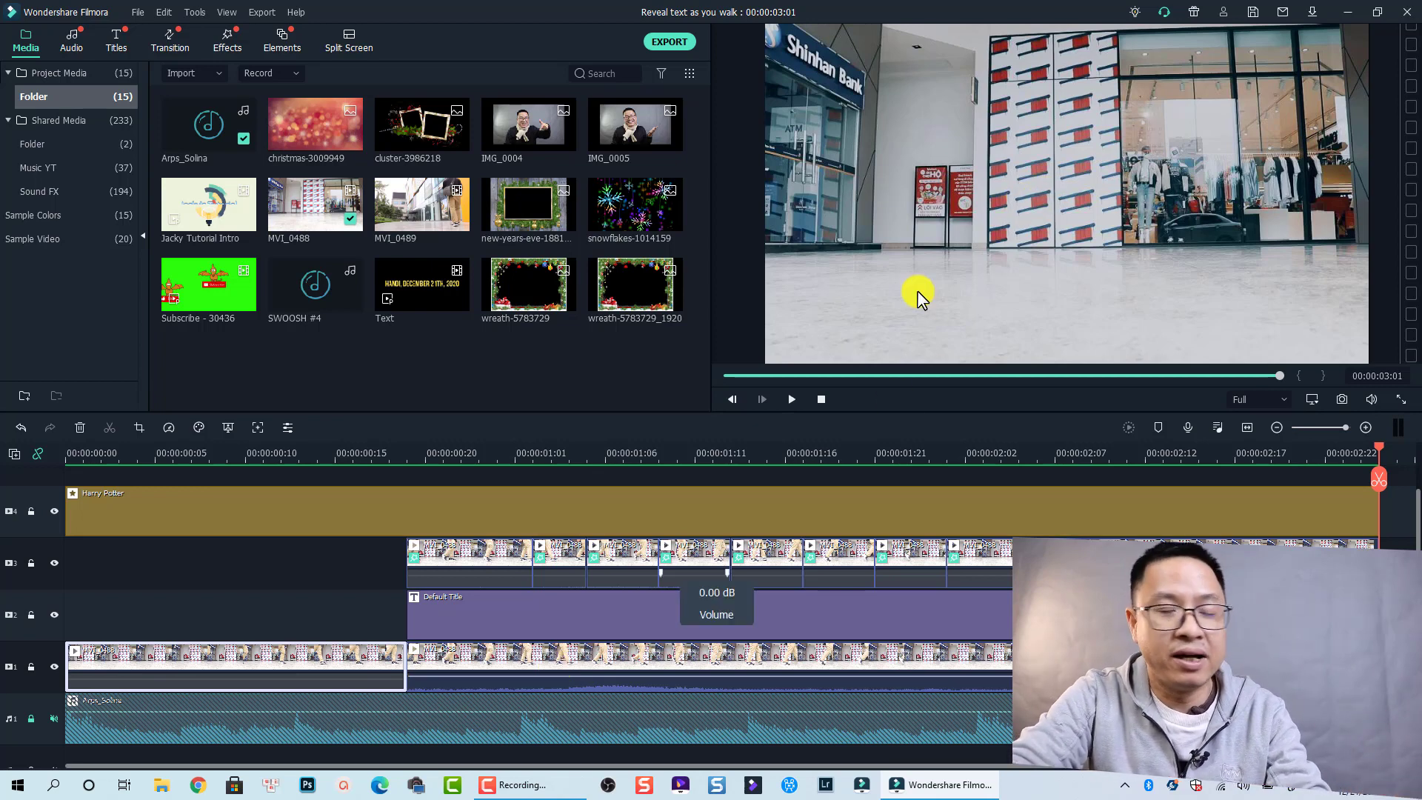
{"action": "left_click", "coordinate": [486, 611]}
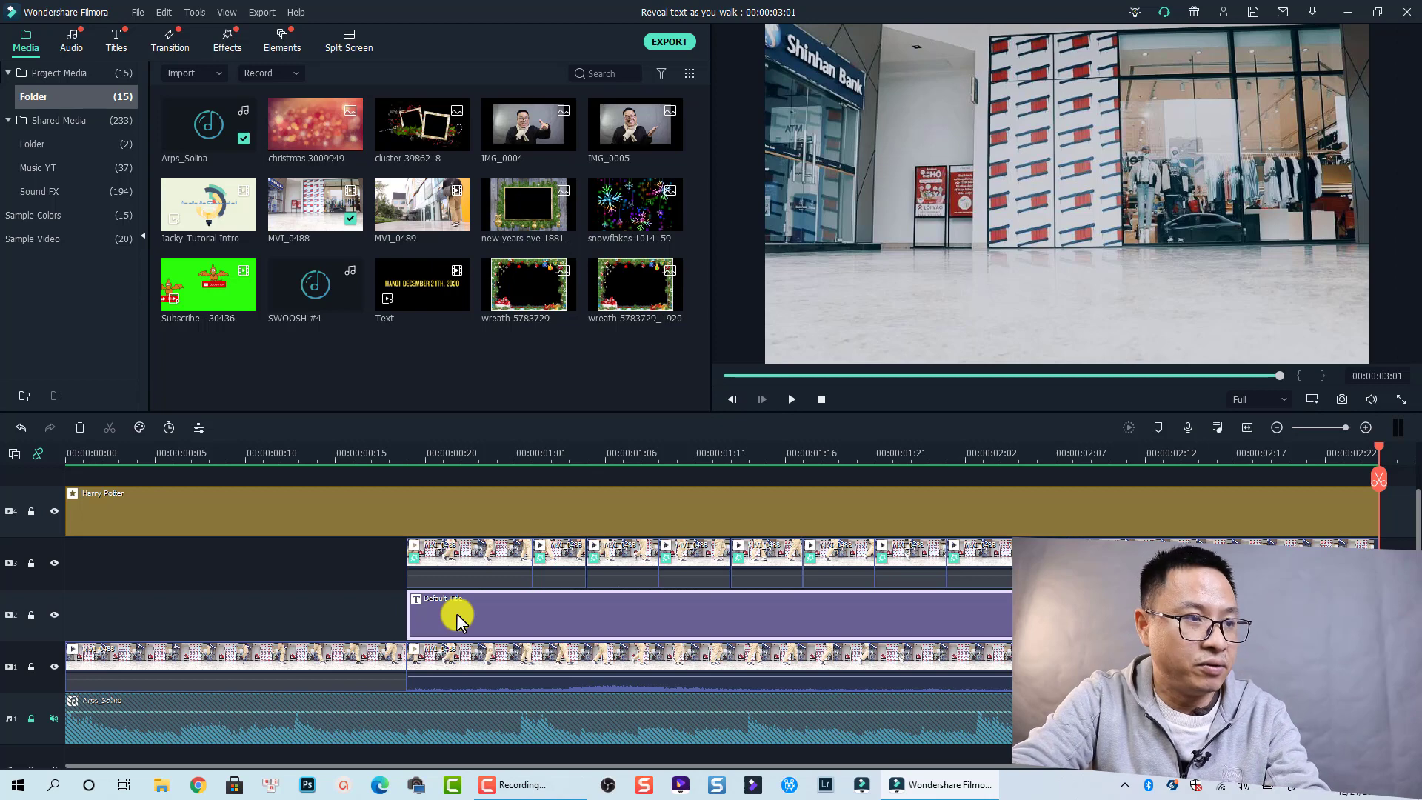
{"action": "double_click", "coordinate": [456, 613]}
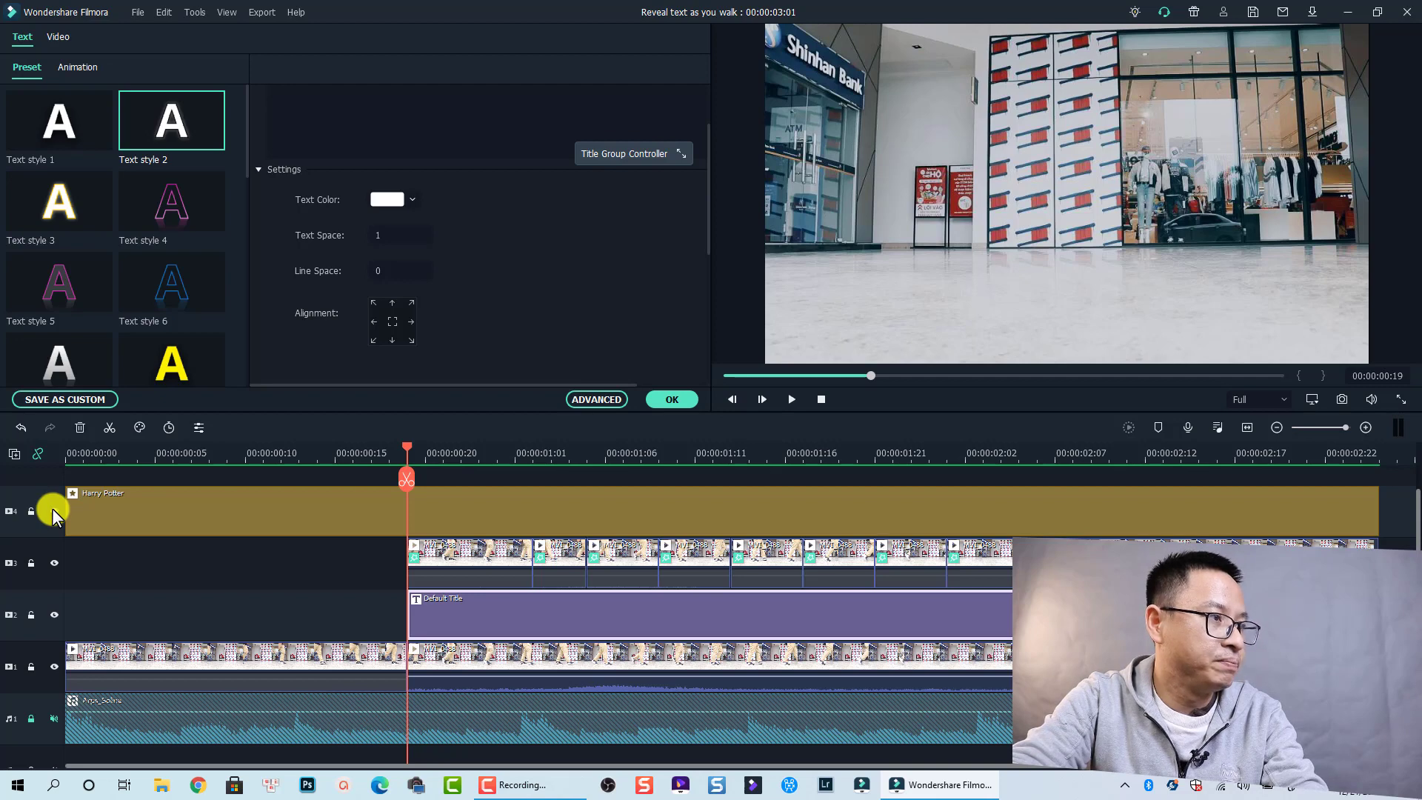
Toggle track 3 to check the title behind the walker, then hide the Harry Potter track
{"action": "left_click", "coordinate": [54, 563]}
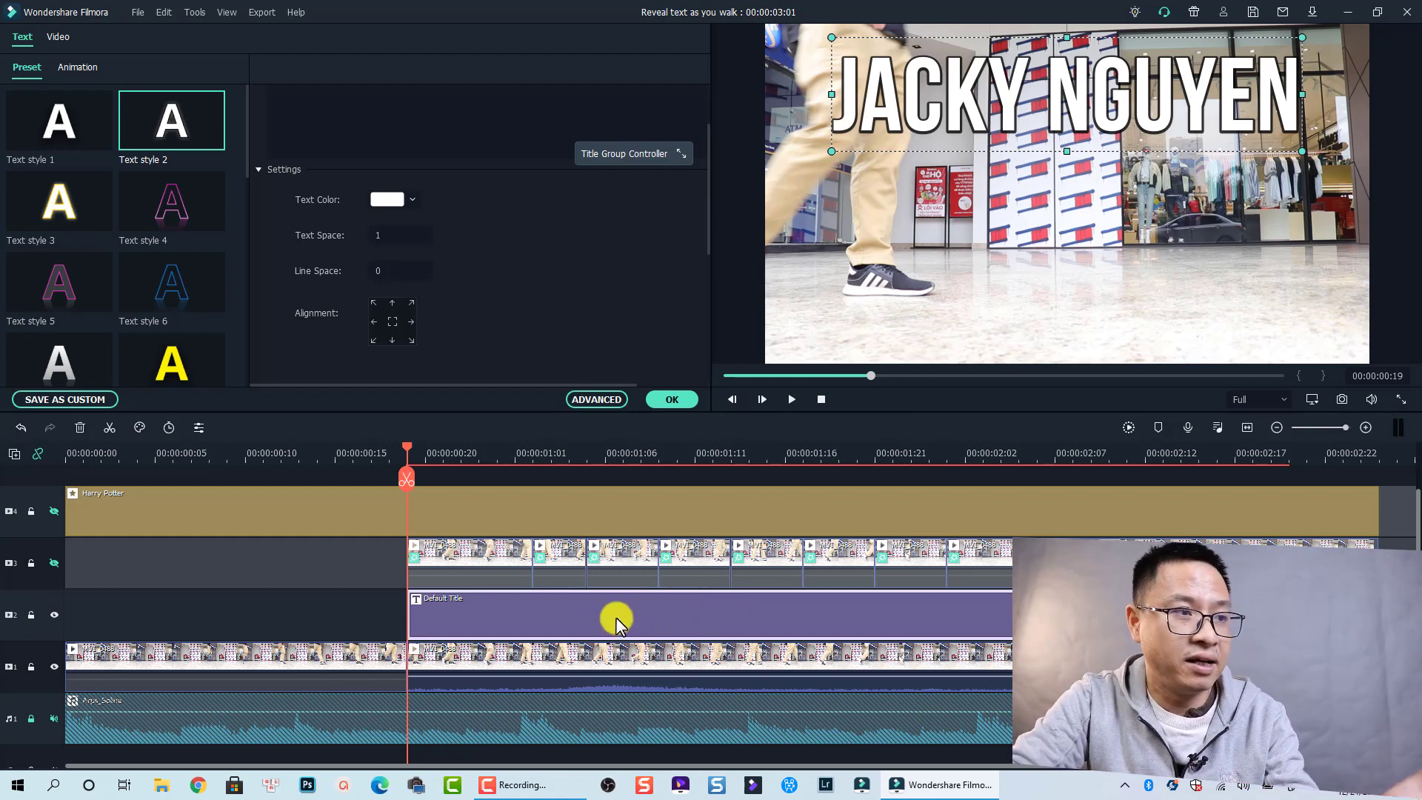
{"action": "left_click", "coordinate": [671, 401]}
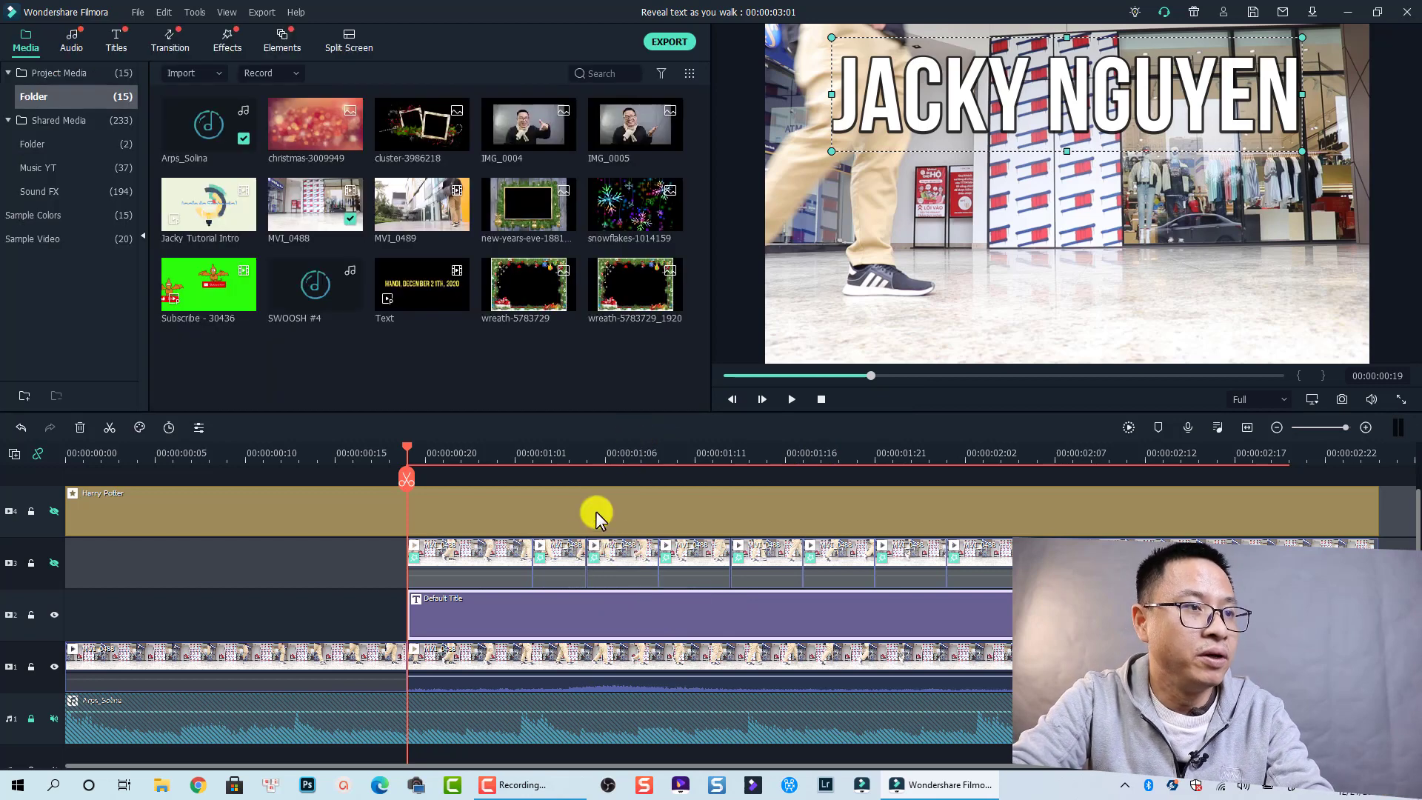
{"action": "left_click", "coordinate": [482, 549]}
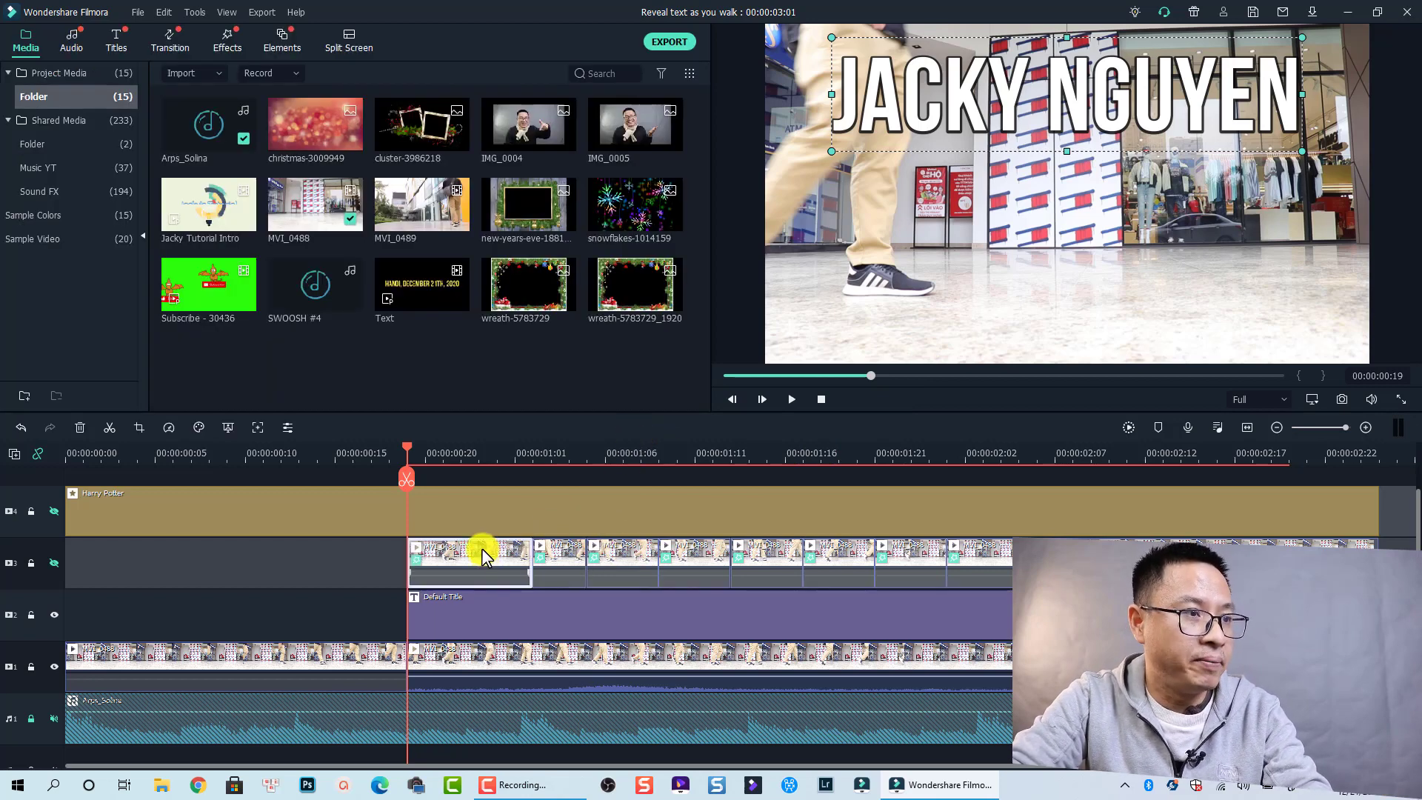
{"action": "left_click", "coordinate": [54, 563]}
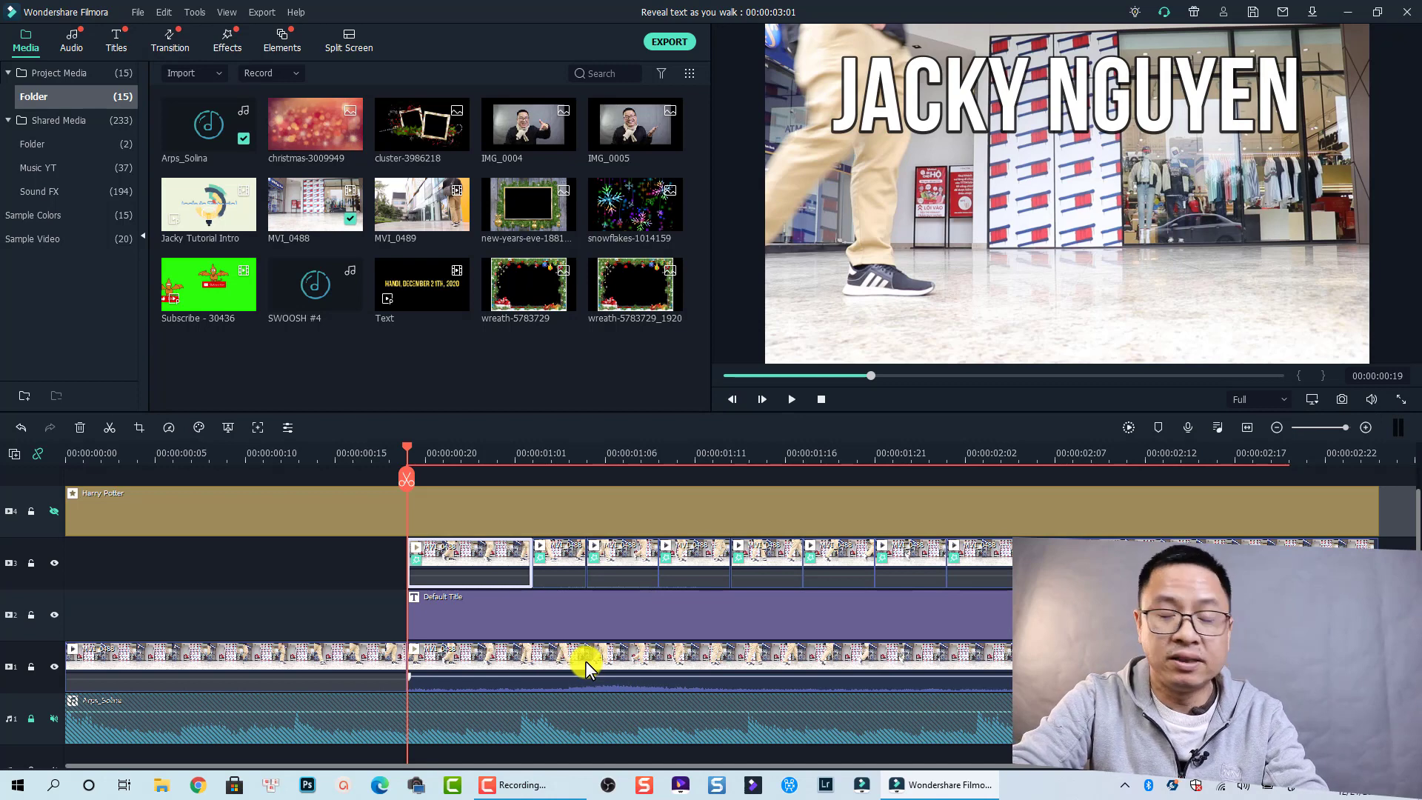
{"action": "left_click", "coordinate": [611, 664]}
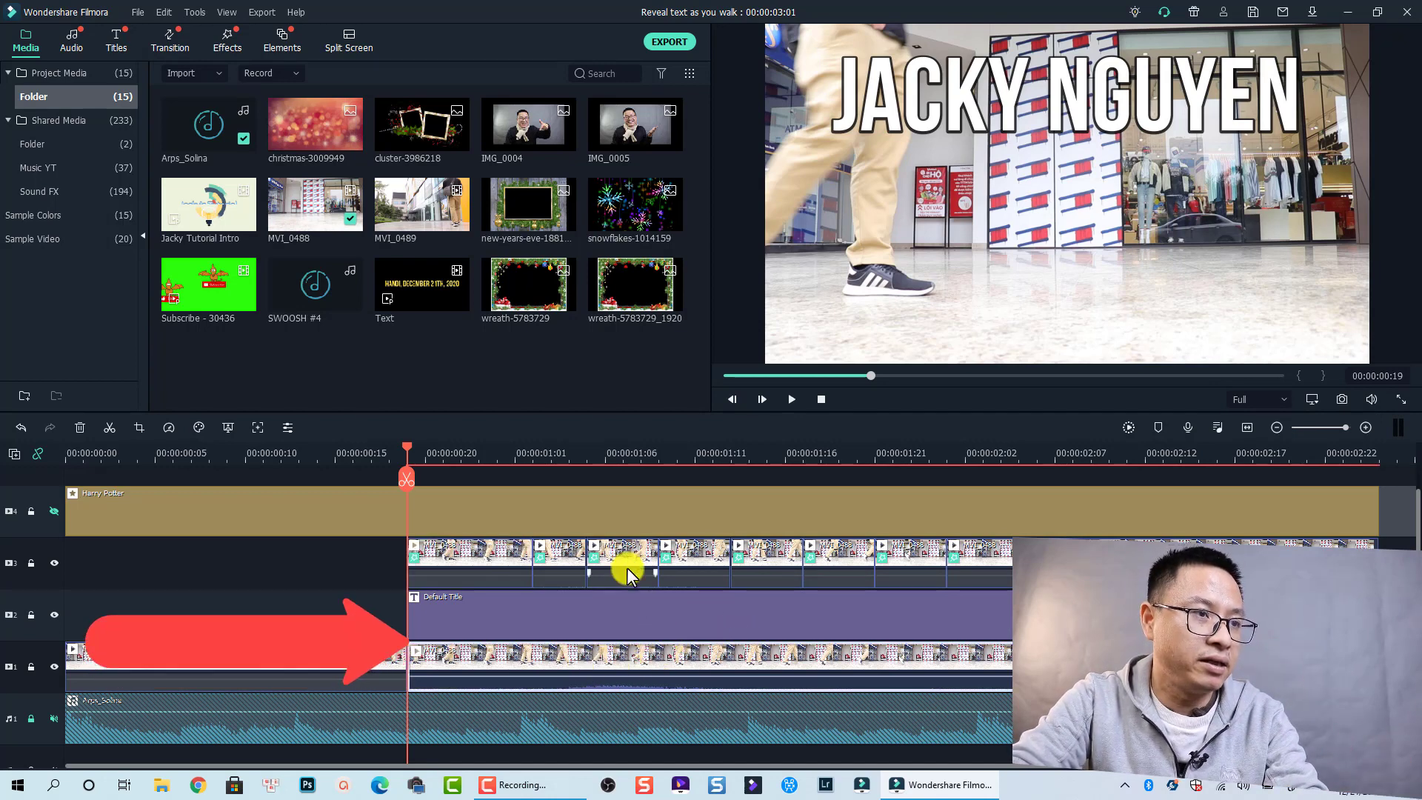
{"action": "left_click", "coordinate": [321, 522]}
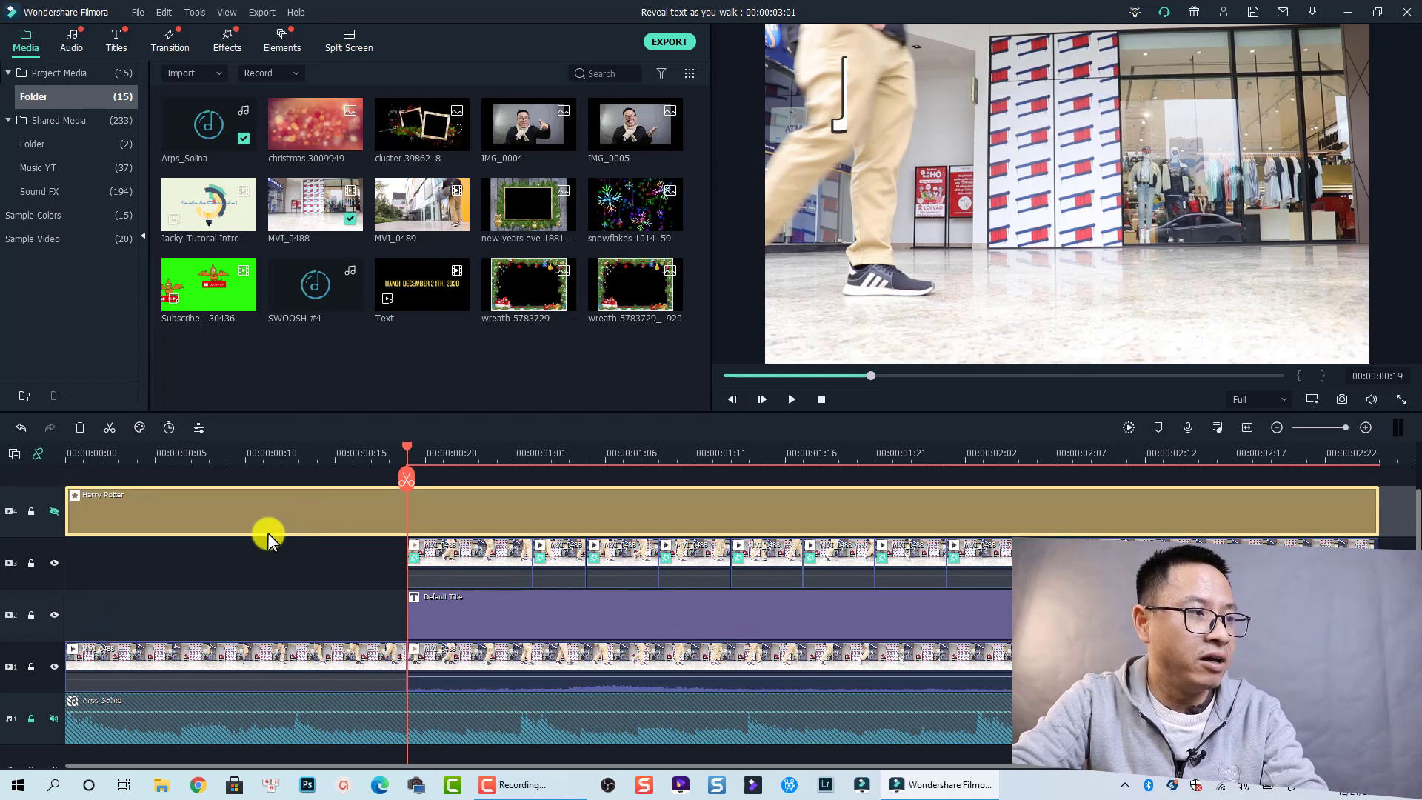
{"action": "left_click", "coordinate": [52, 509]}
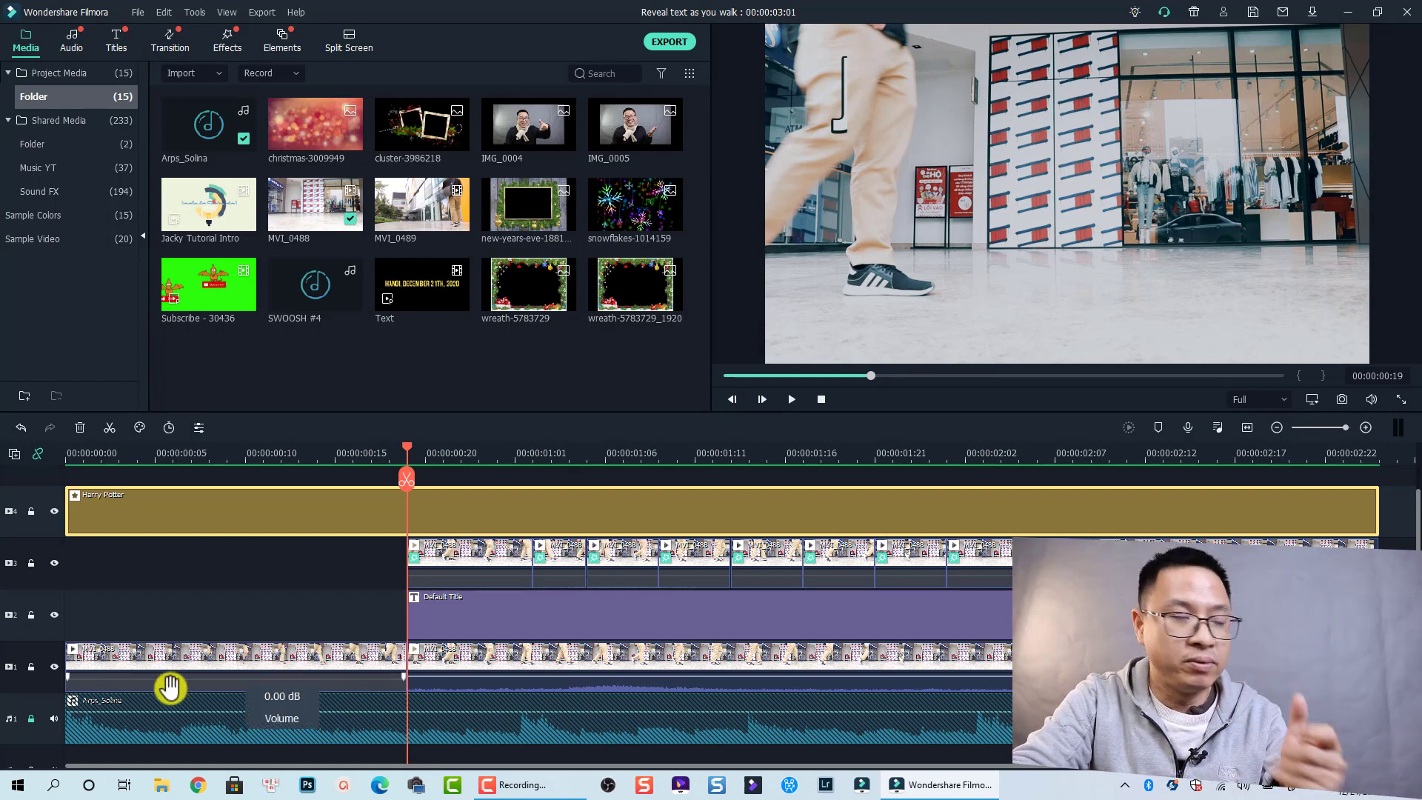
Unlock the music track and delete every clip from the timeline
{"action": "left_click", "coordinate": [31, 719]}
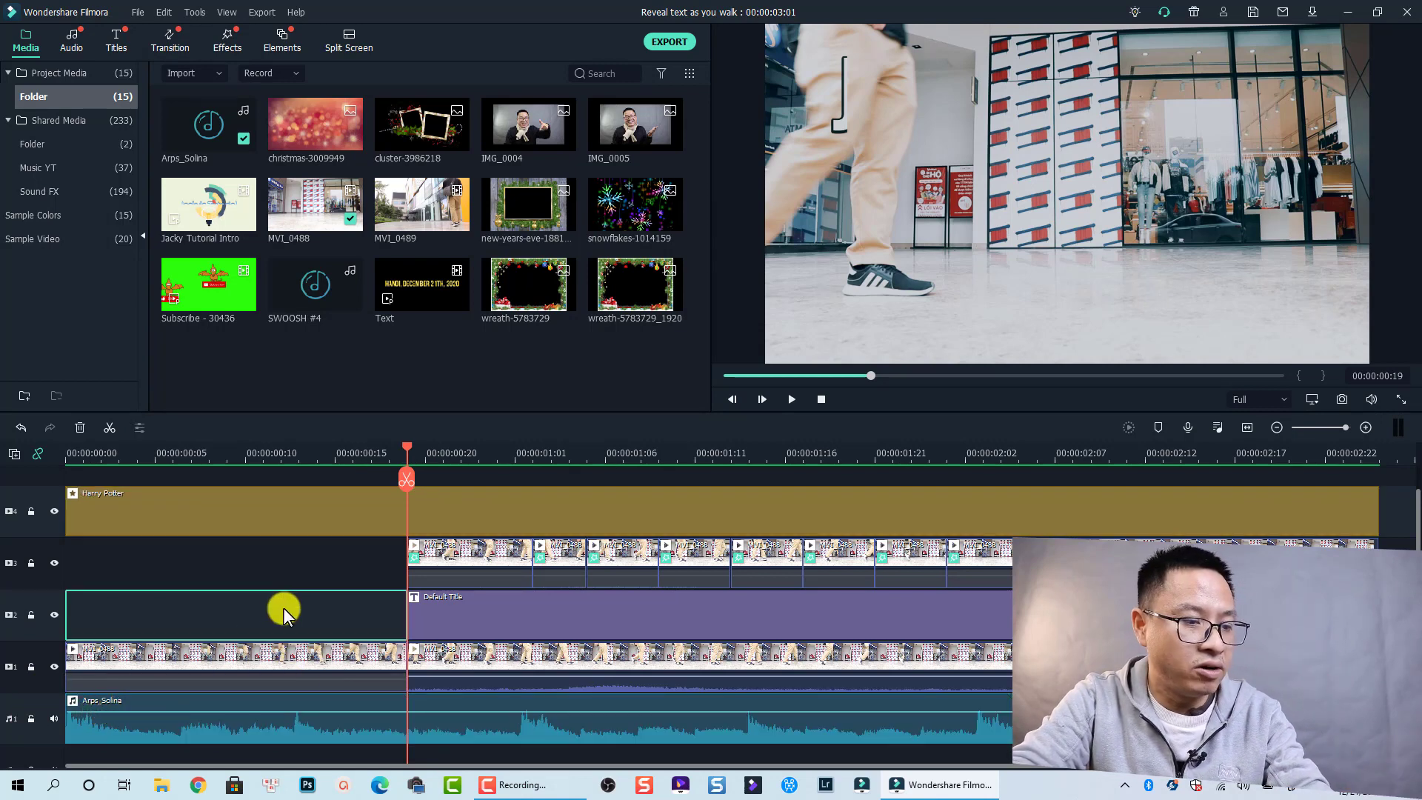
{"action": "key", "text": "ctrl+a"}
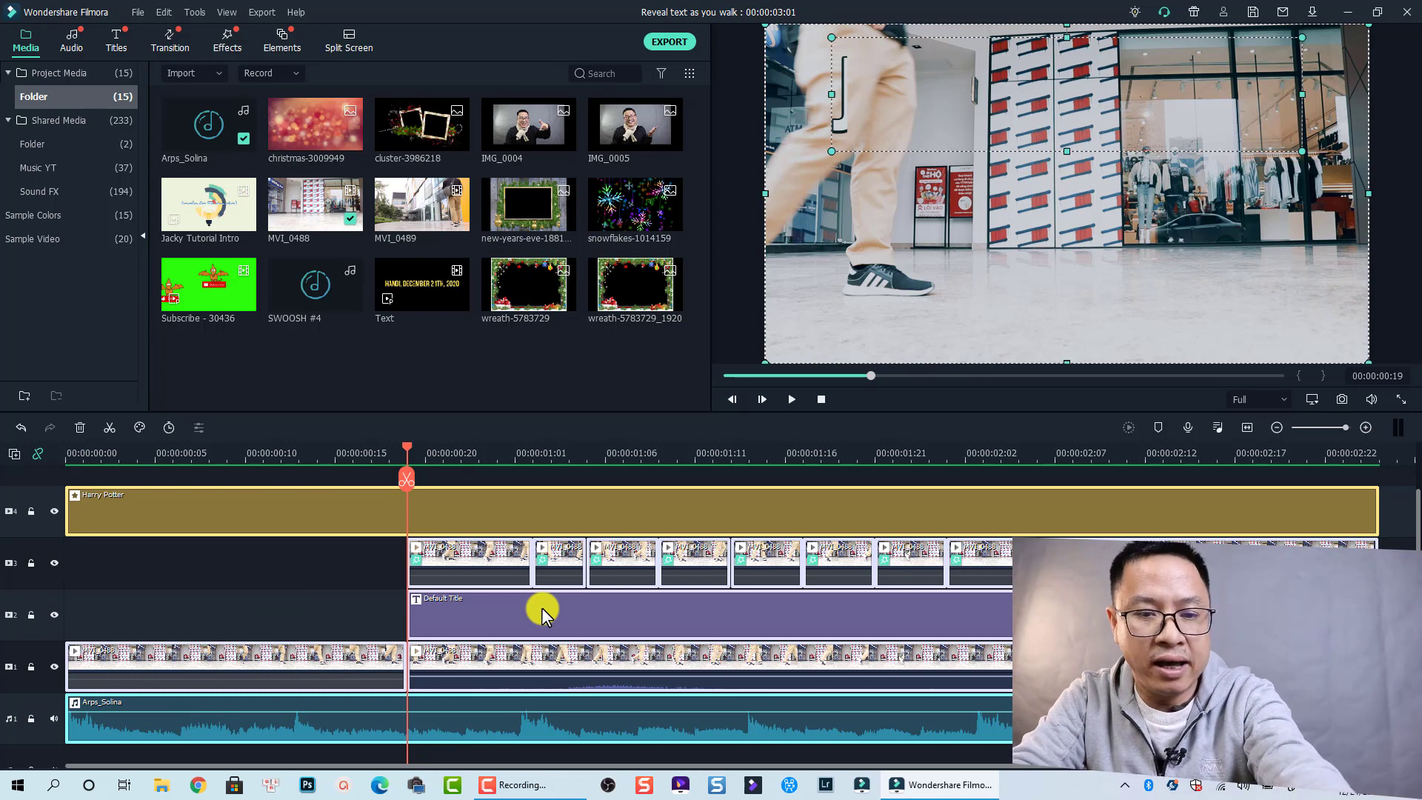
{"action": "key", "text": "Delete"}
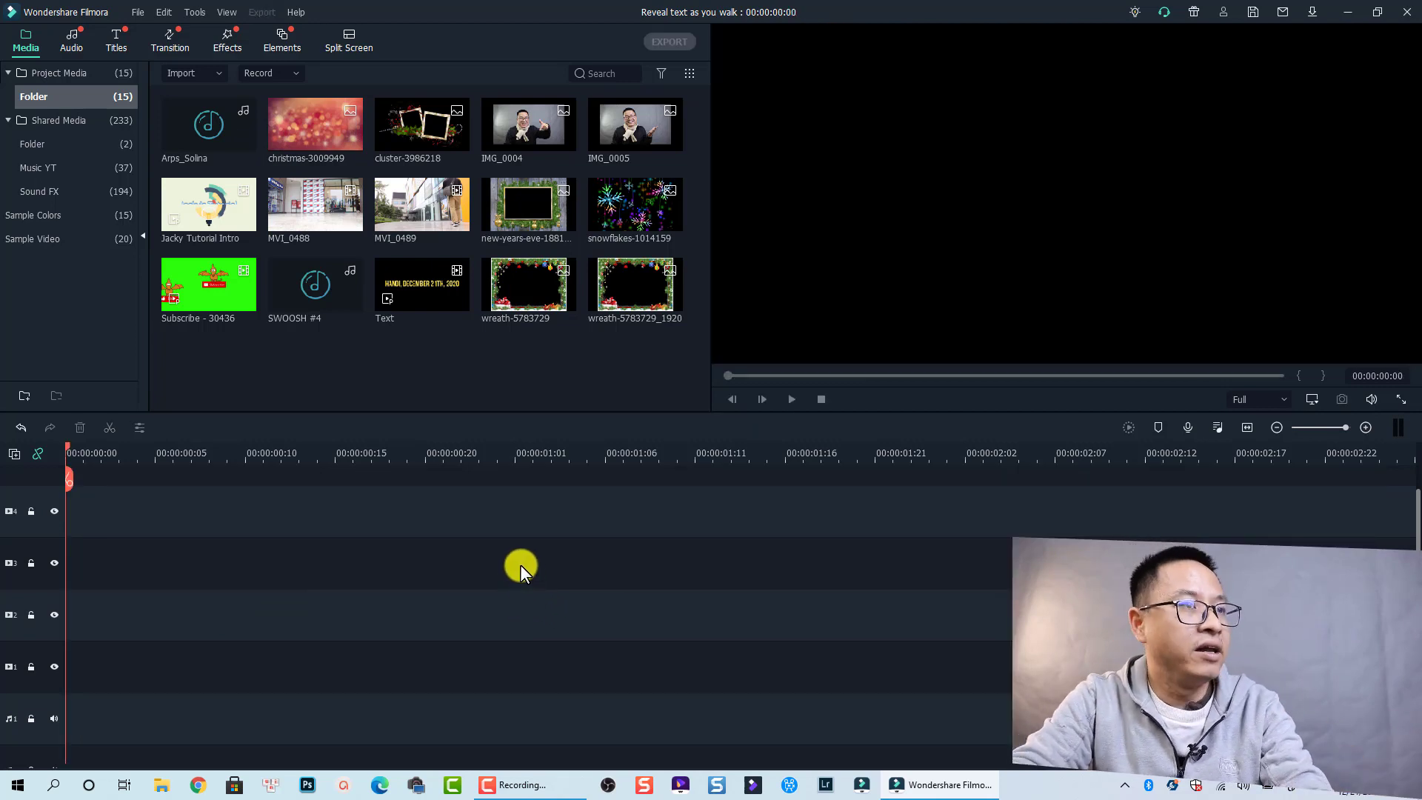
Place the MVI_0488 clip on the bottom video track and fit it to the timeline view
{"action": "left_click", "coordinate": [320, 217]}
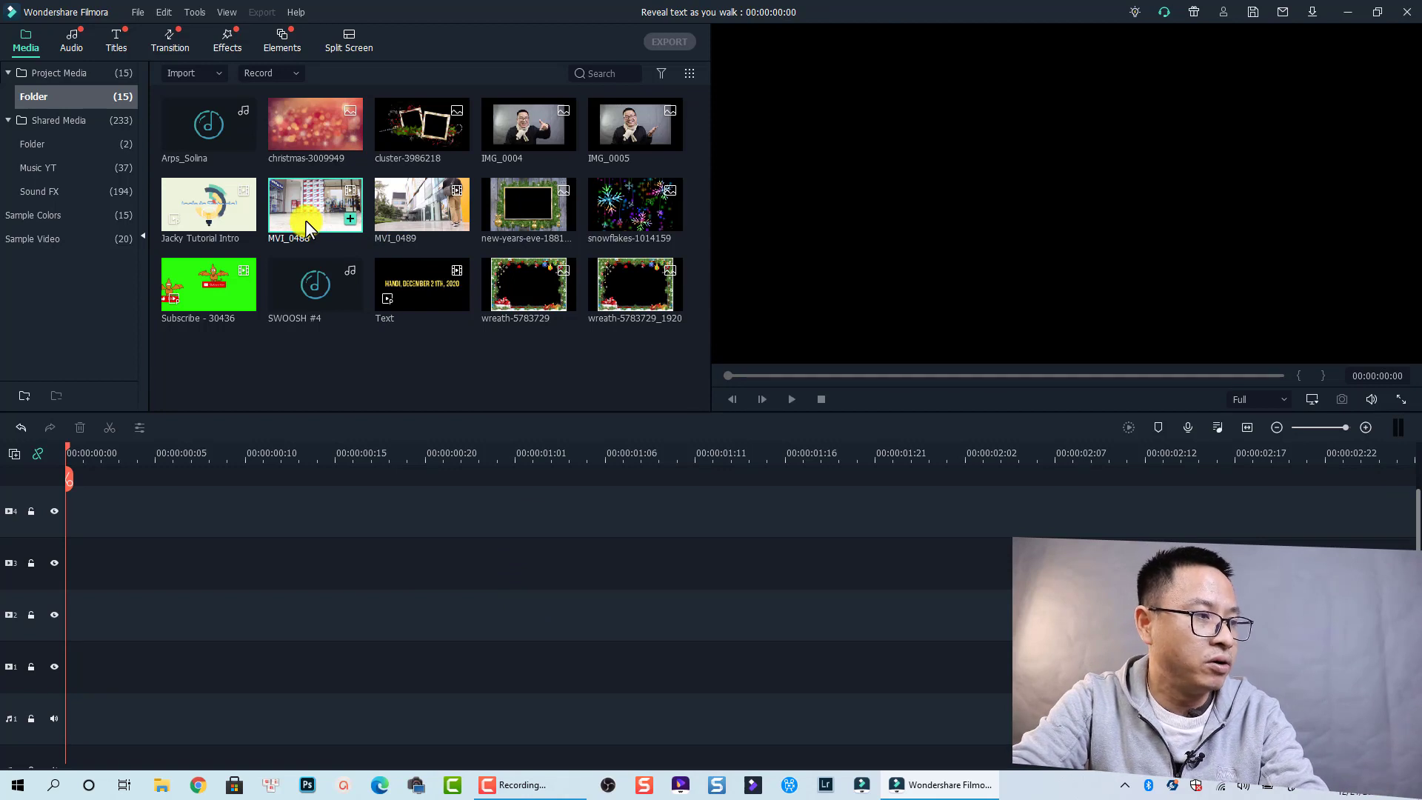
{"action": "left_click_drag", "start_coordinate": [304, 222], "coordinate": [117, 691]}
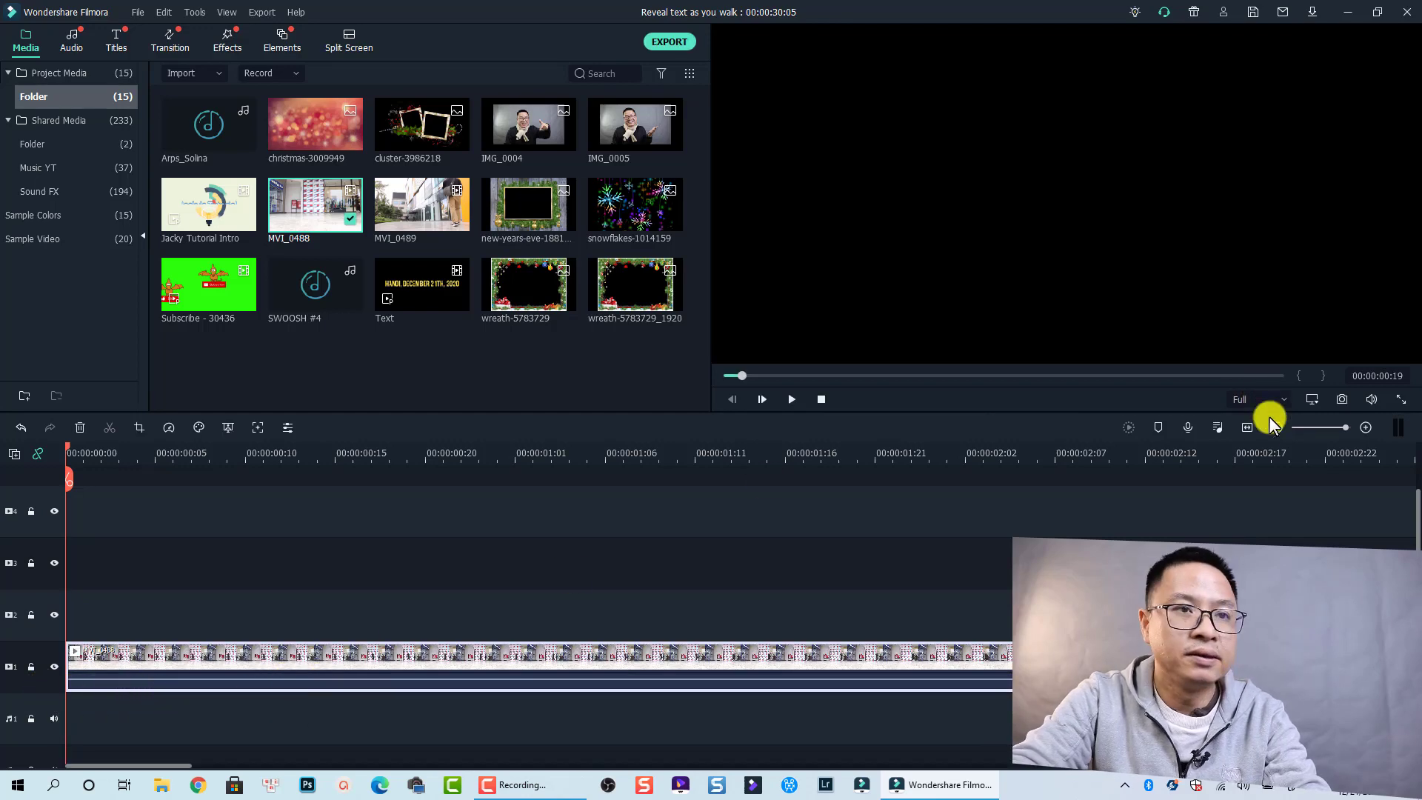
{"action": "left_click", "coordinate": [1247, 429]}
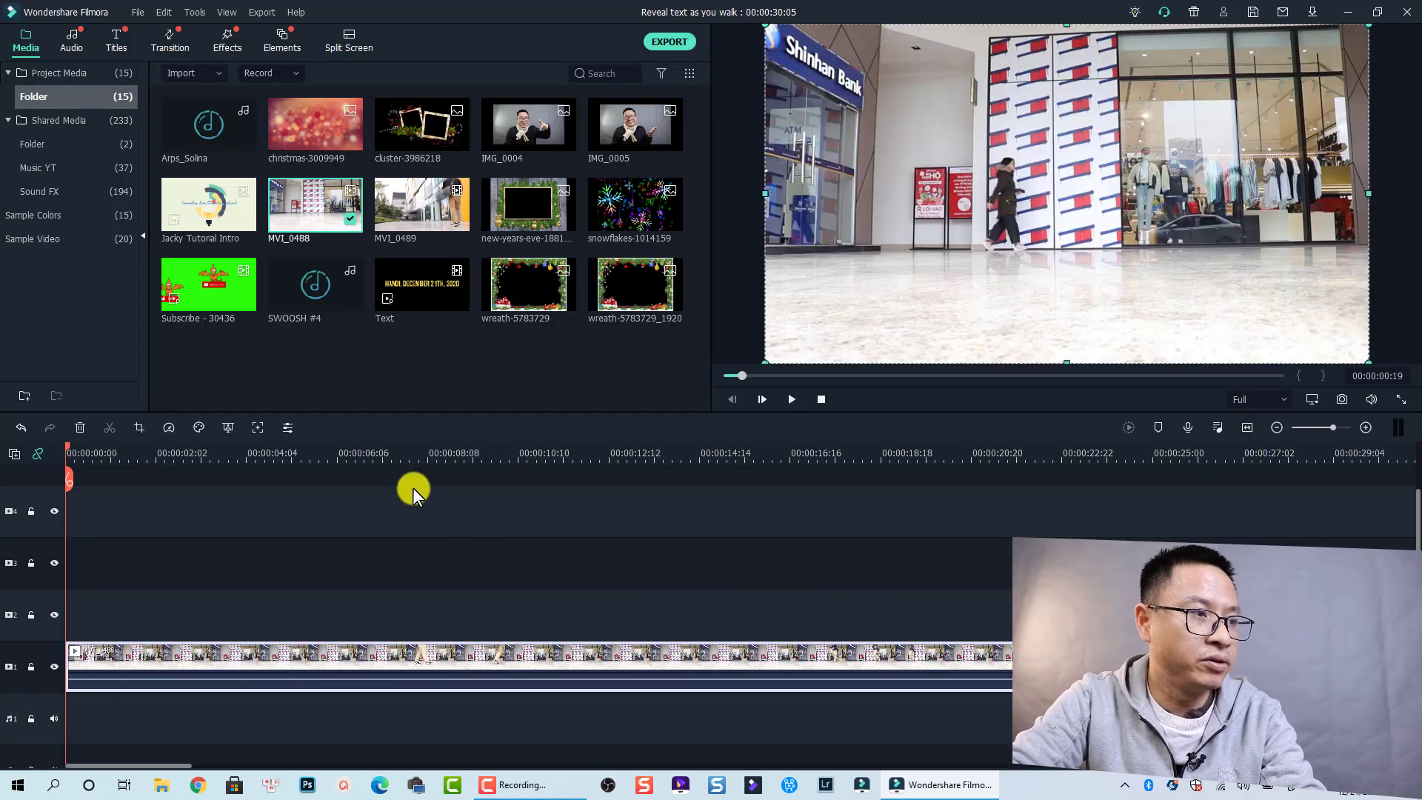
{"action": "right_click", "coordinate": [478, 656]}
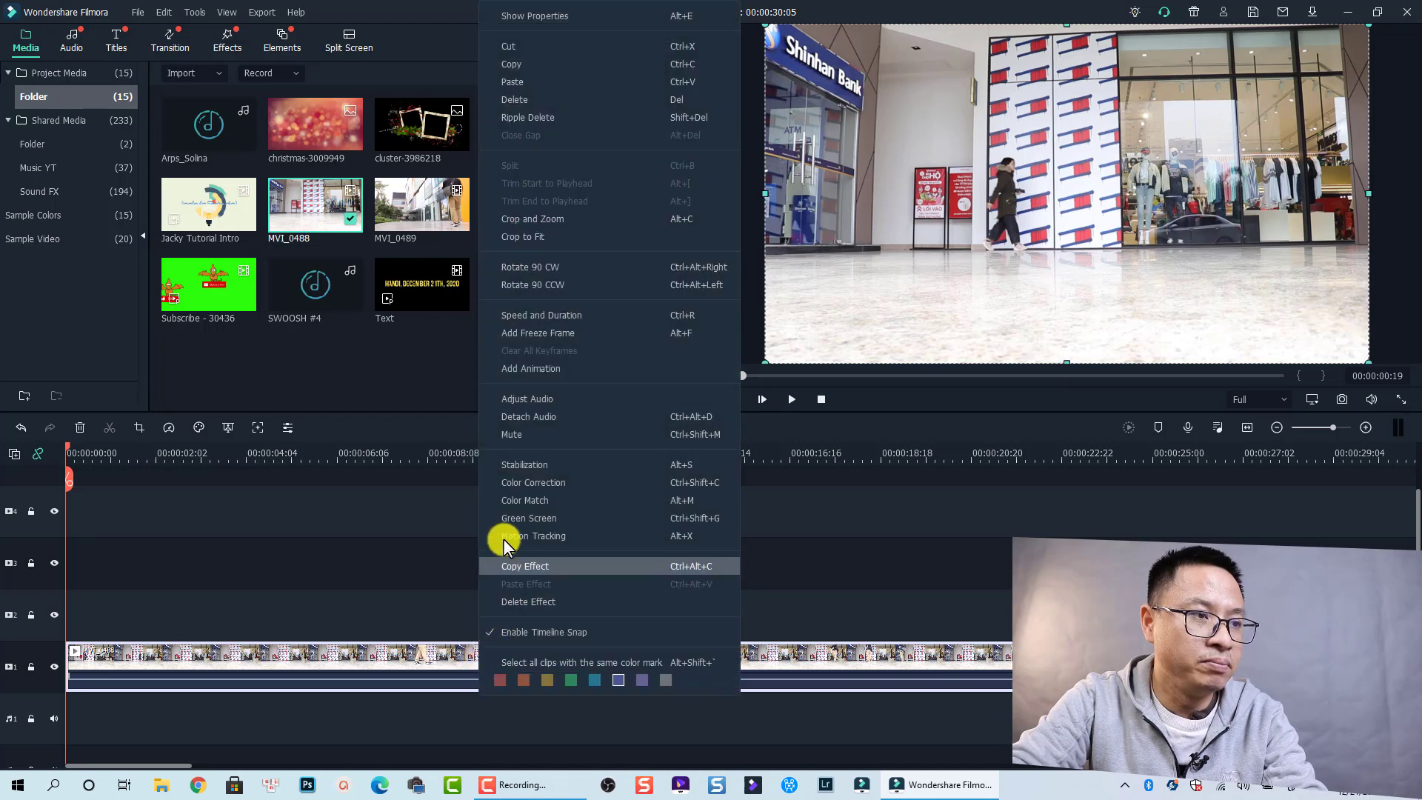
{"action": "left_click", "coordinate": [476, 486]}
Cut away the footage before 00:00:06:22, where the walker enters, and move the rest to the start
{"action": "left_click", "coordinate": [381, 451]}
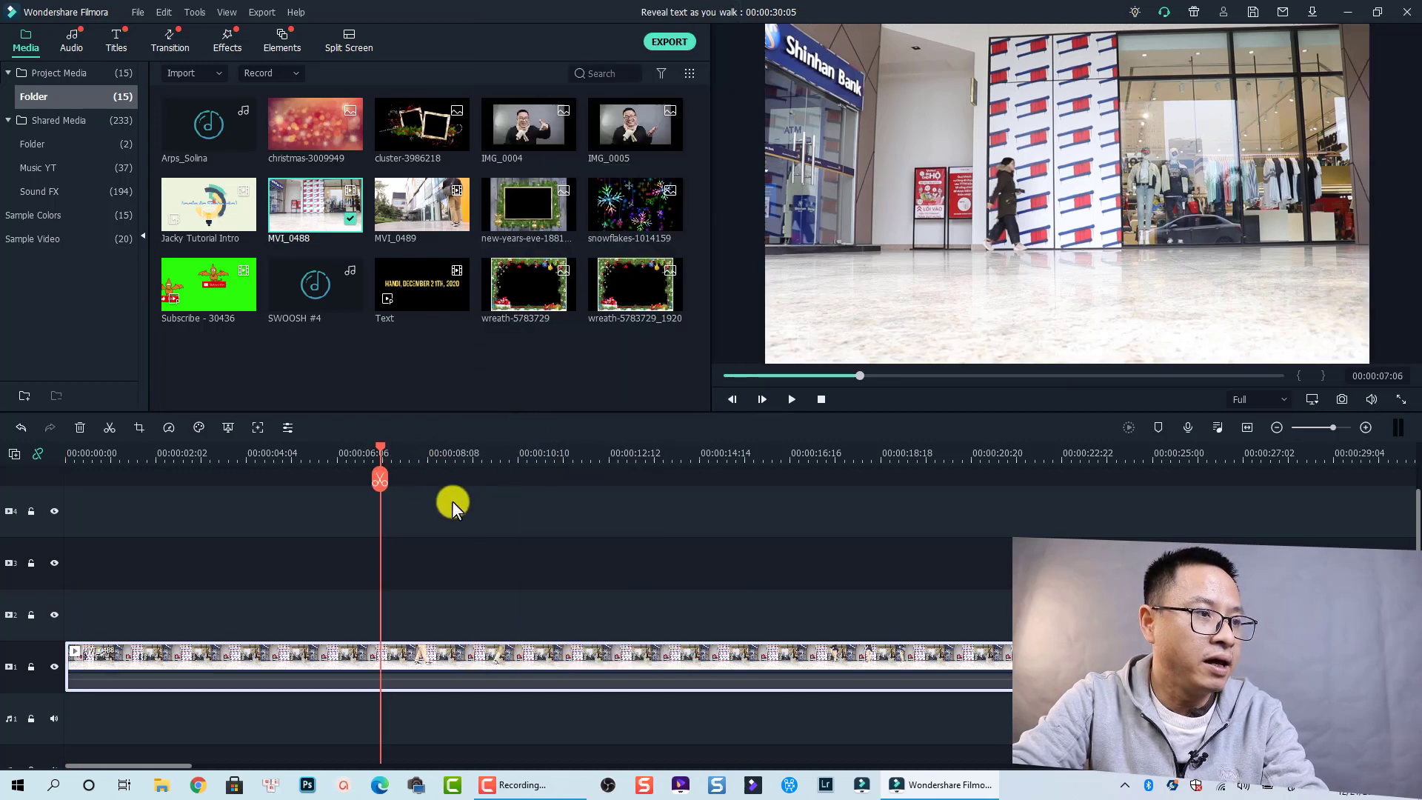
{"action": "left_click", "coordinate": [376, 450]}
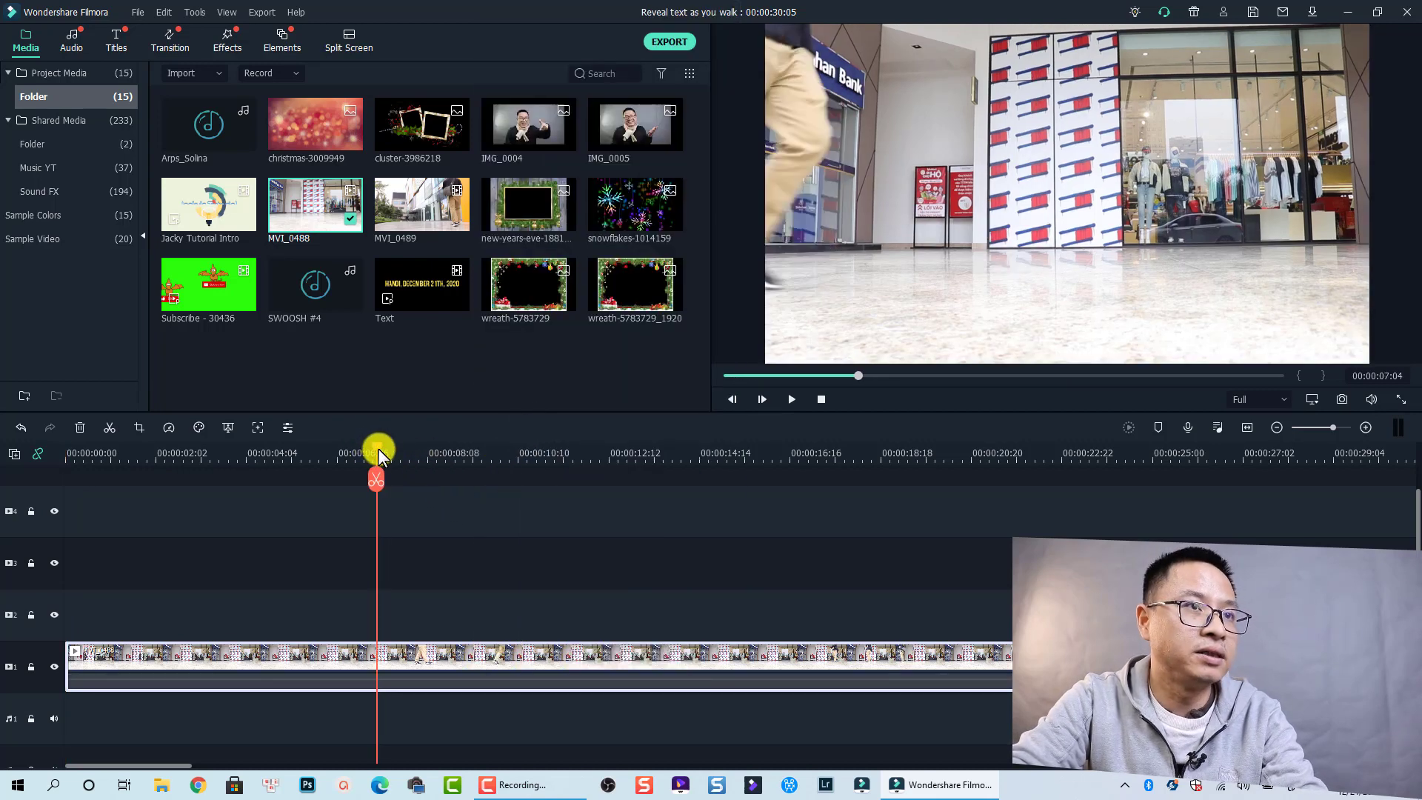
{"action": "left_click_drag", "start_coordinate": [377, 447], "coordinate": [367, 447]}
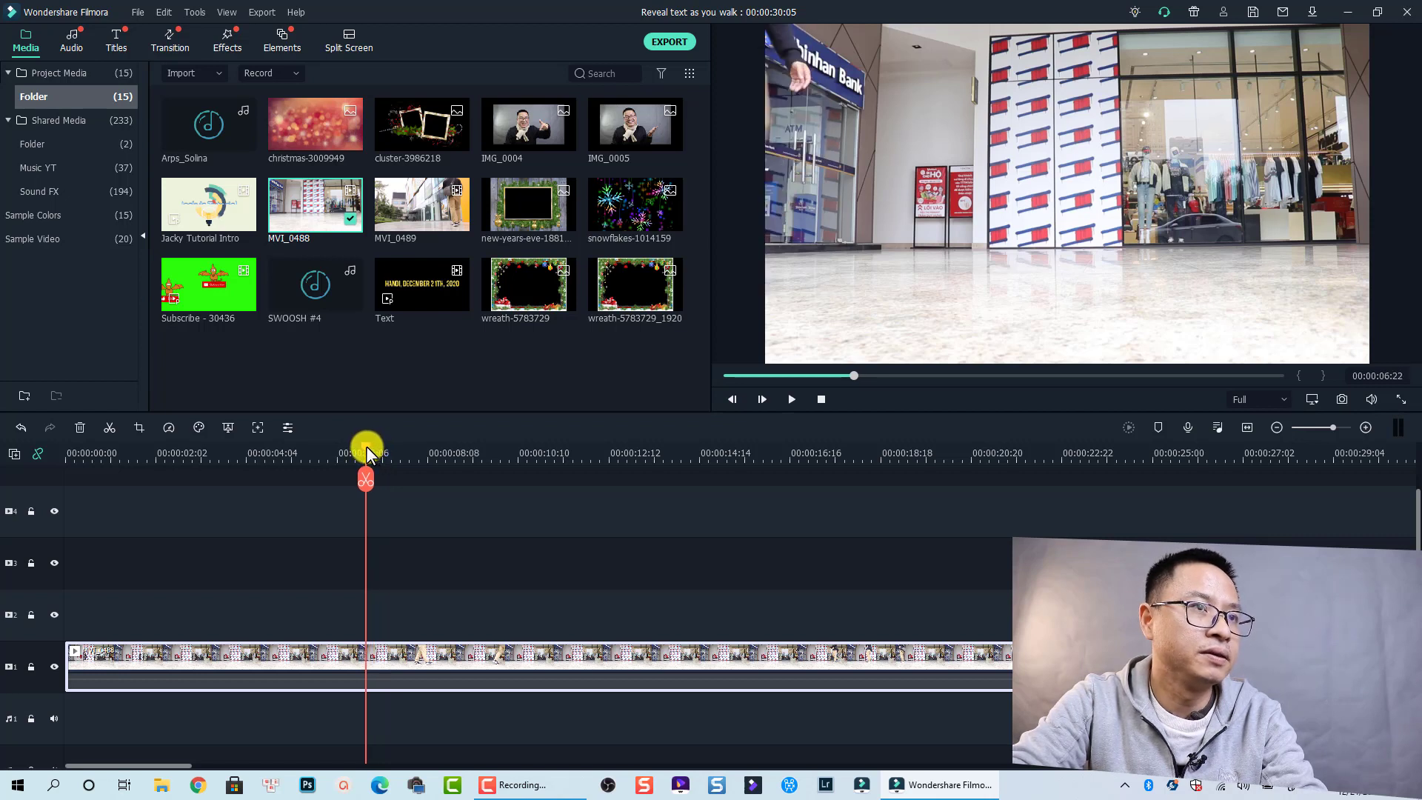
{"action": "left_click", "coordinate": [366, 479]}
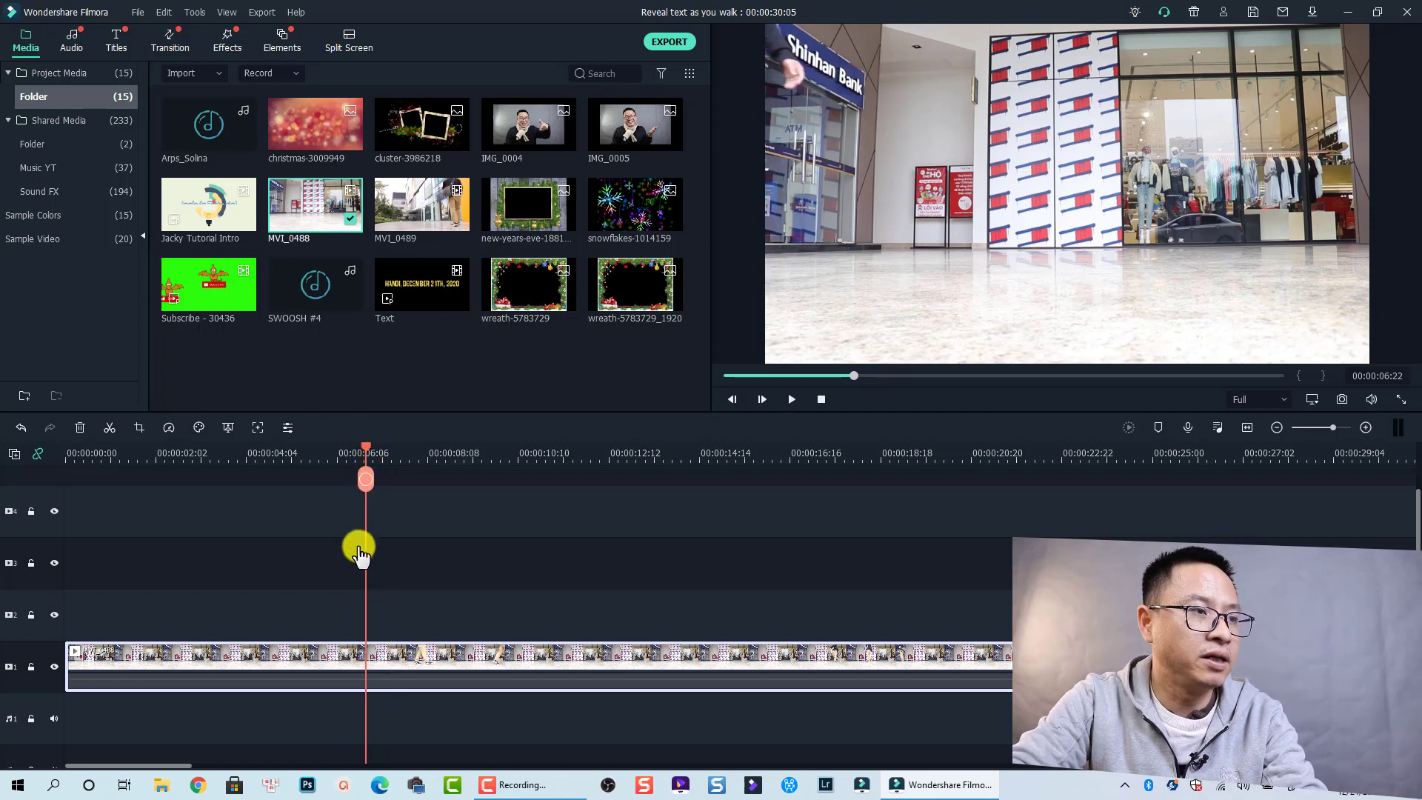
{"action": "key", "text": "Delete"}
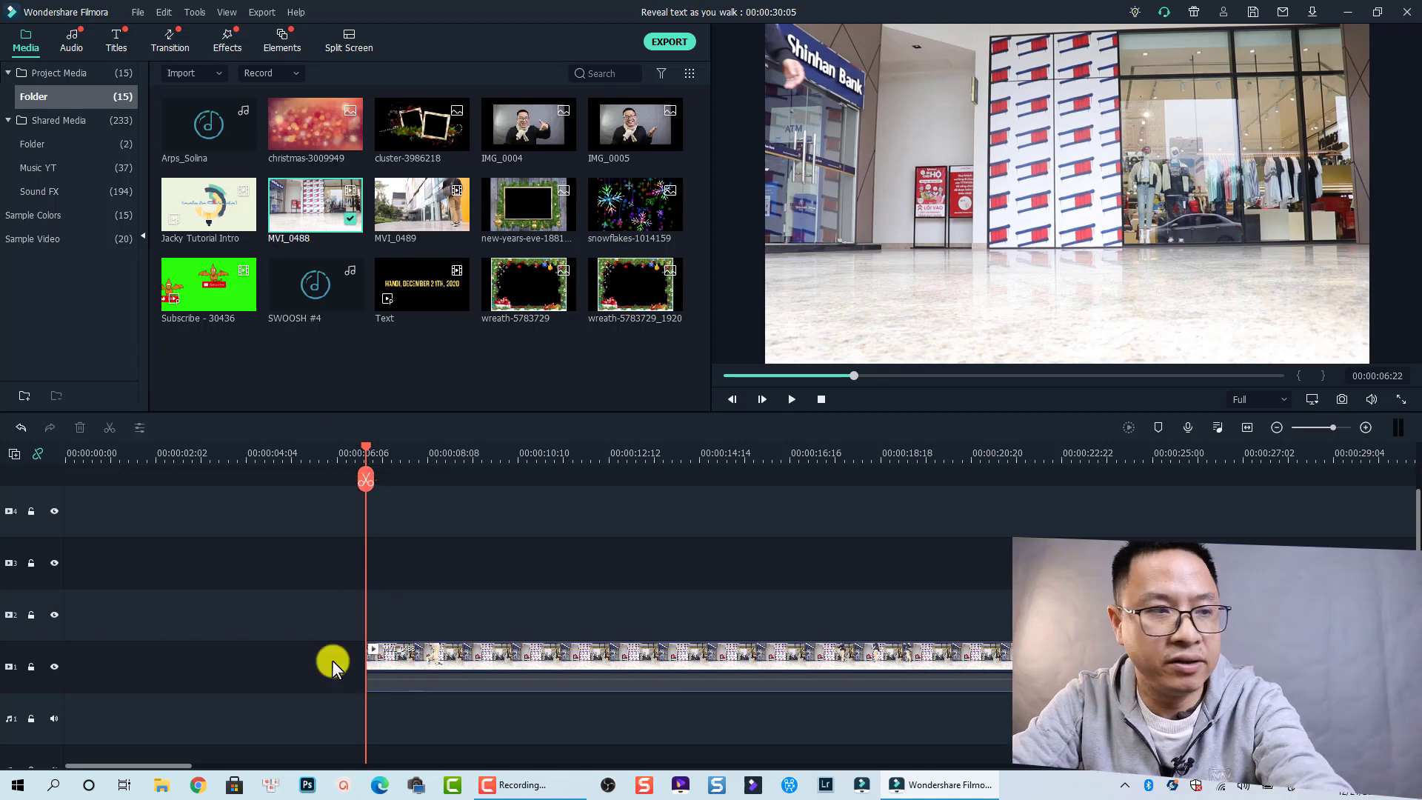
{"action": "left_click_drag", "start_coordinate": [441, 656], "coordinate": [115, 660]}
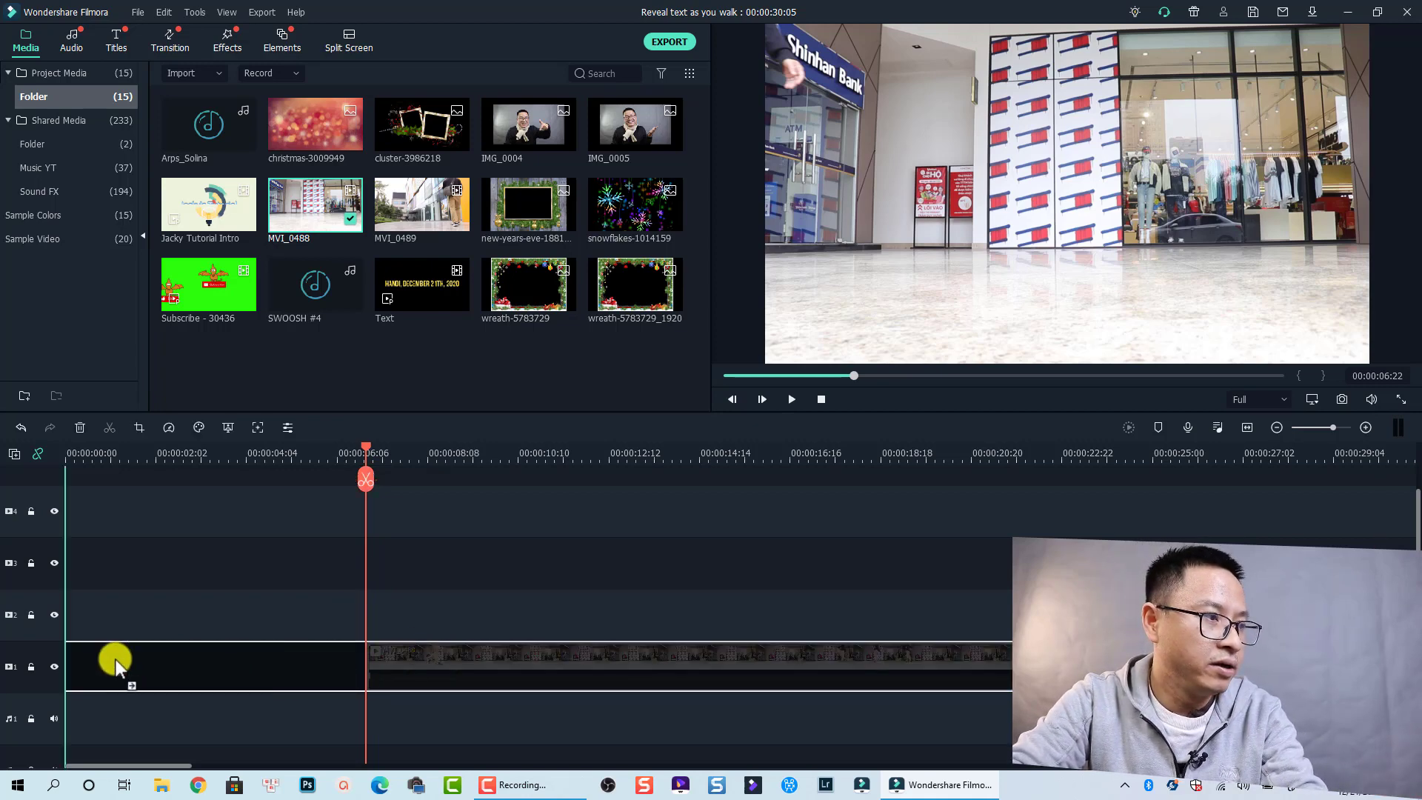
Trim the walking clip to end at 00:00:03:08 and fit the timeline into view
{"action": "left_click", "coordinate": [79, 463]}
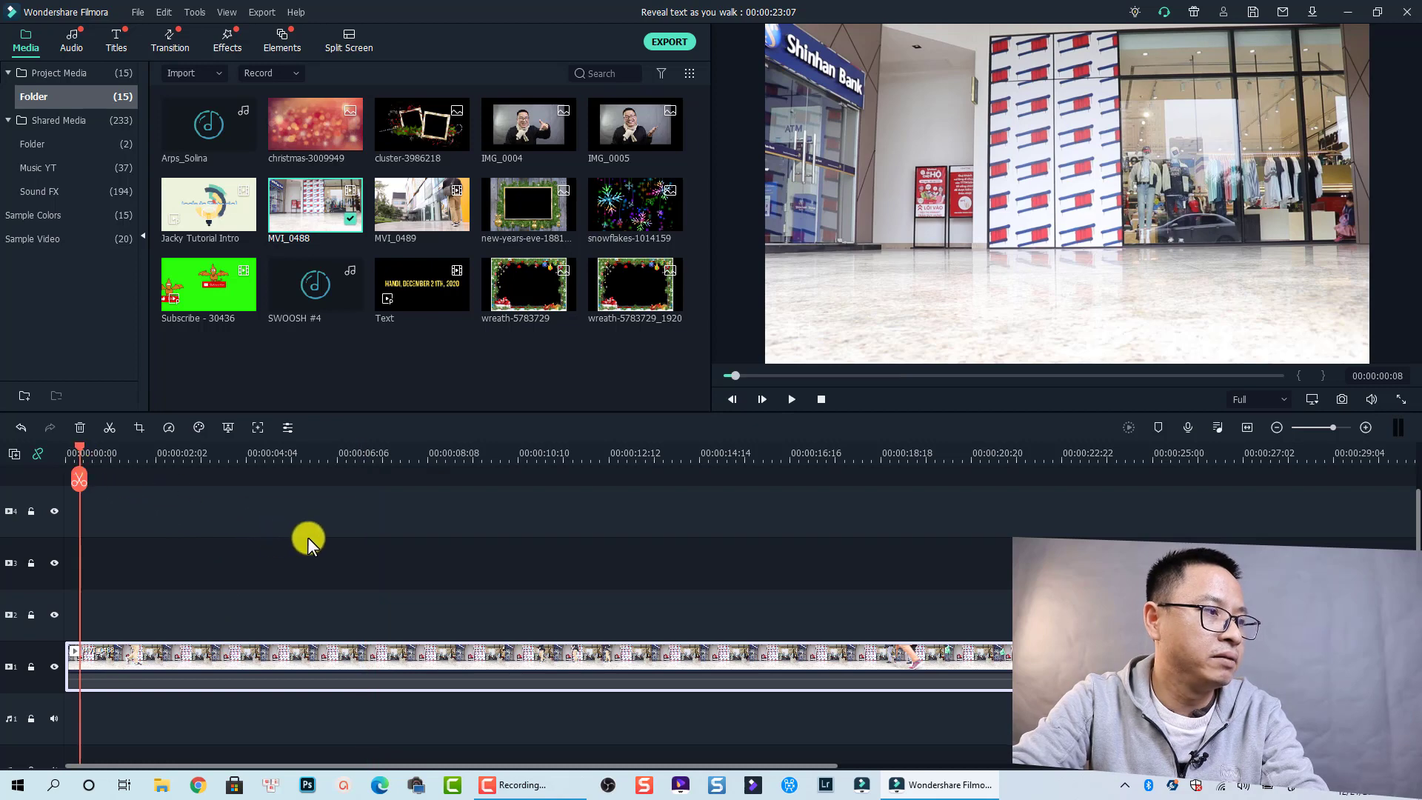
{"action": "key", "text": "space"}
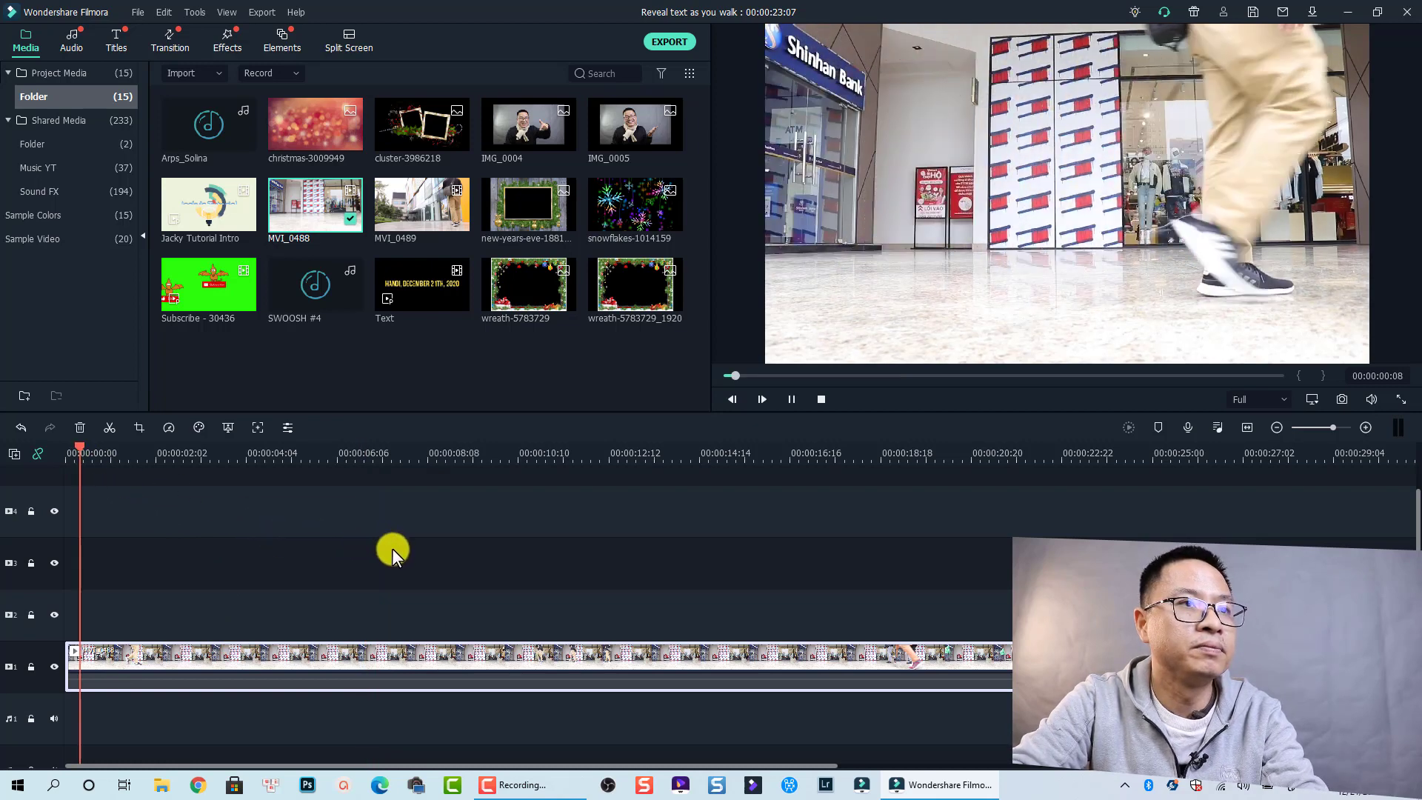
{"action": "key", "text": "space"}
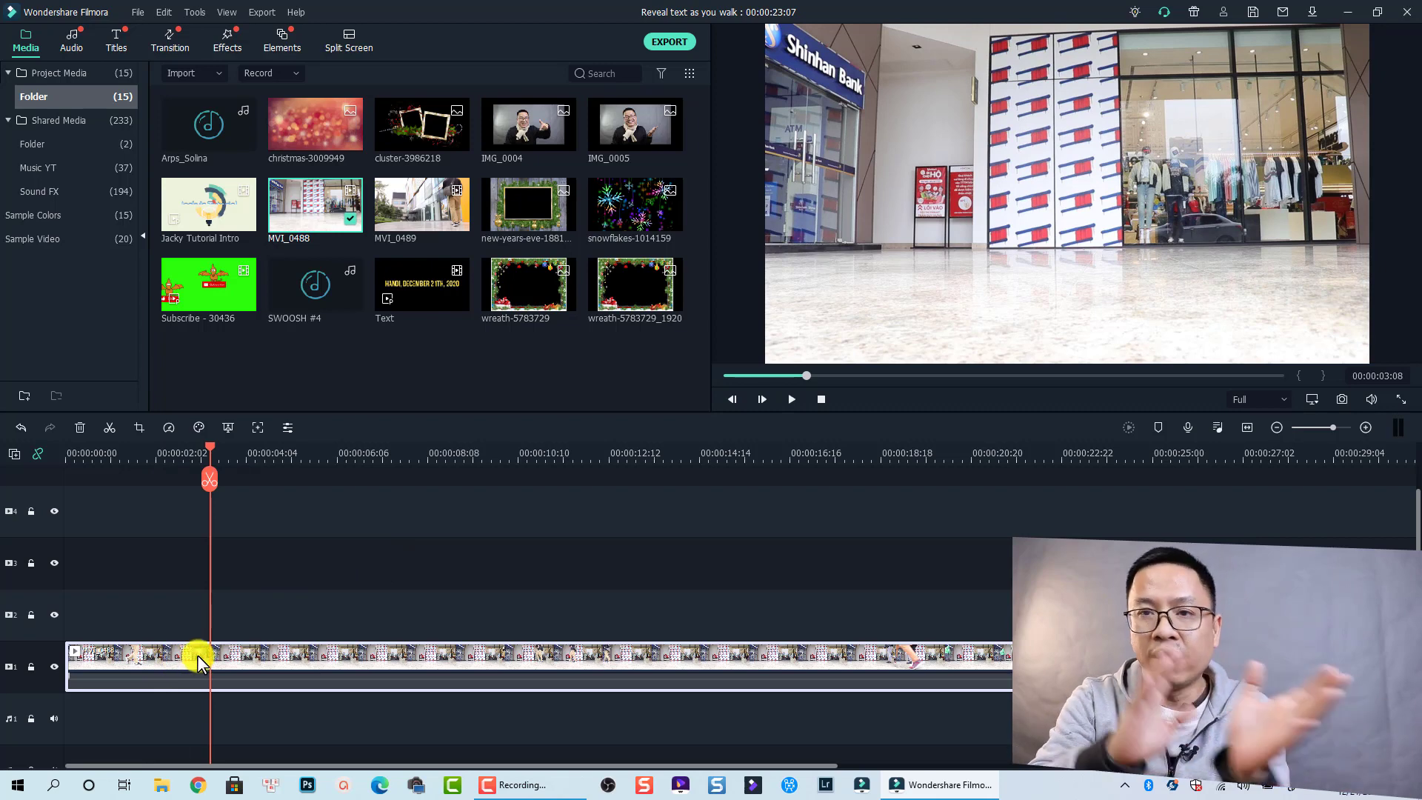
{"action": "left_click", "coordinate": [210, 480]}
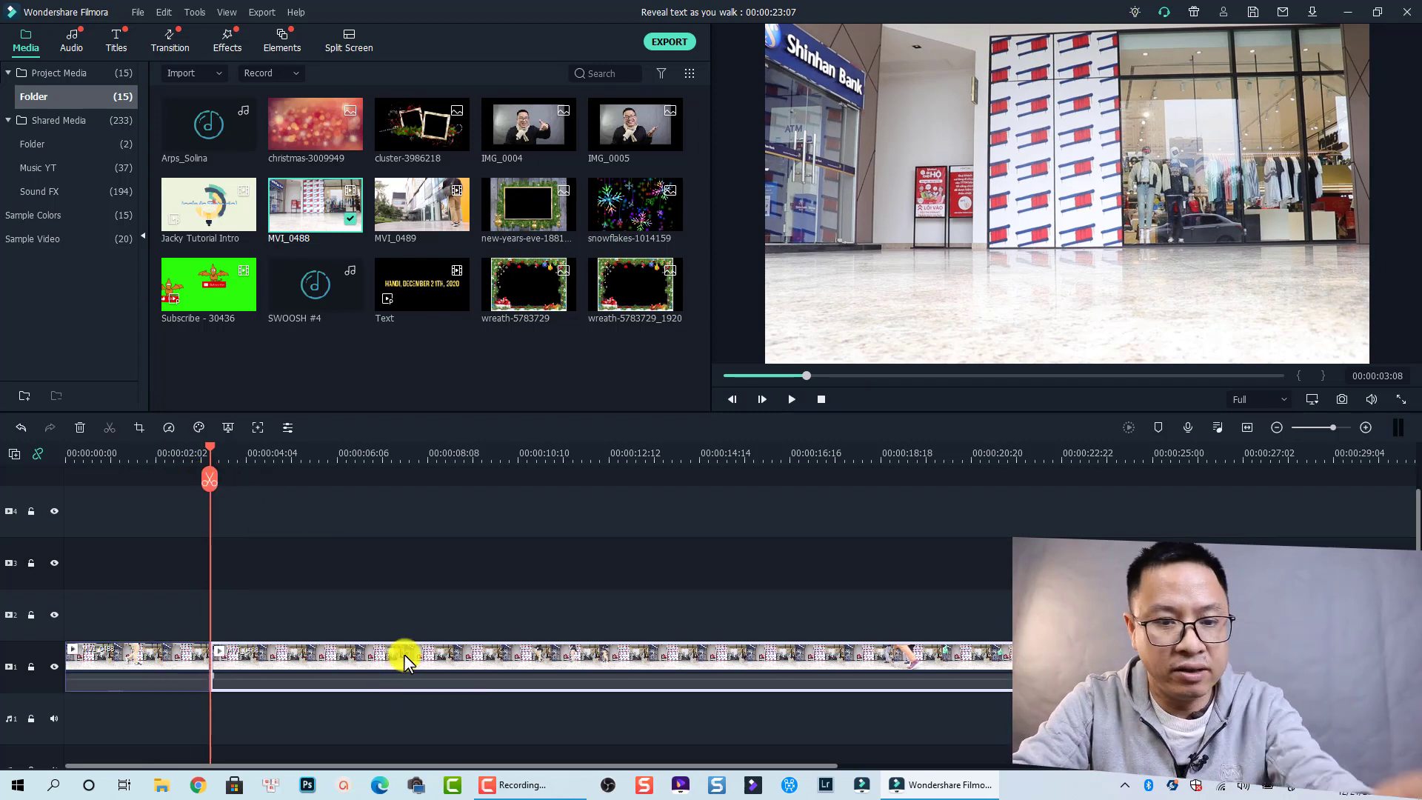
{"action": "key", "text": "Delete"}
{"action": "left_click", "coordinate": [168, 652]}
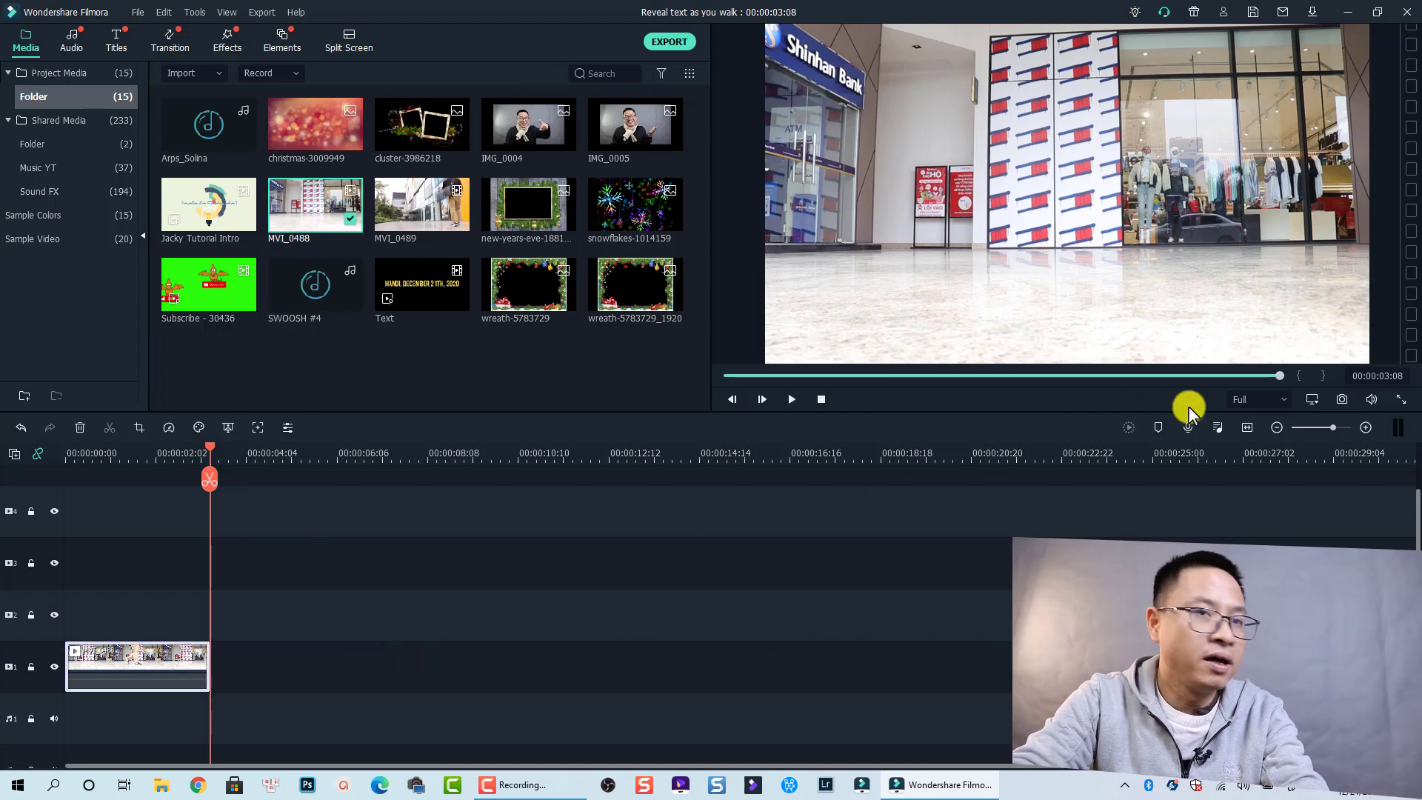
{"action": "left_click", "coordinate": [1247, 429]}
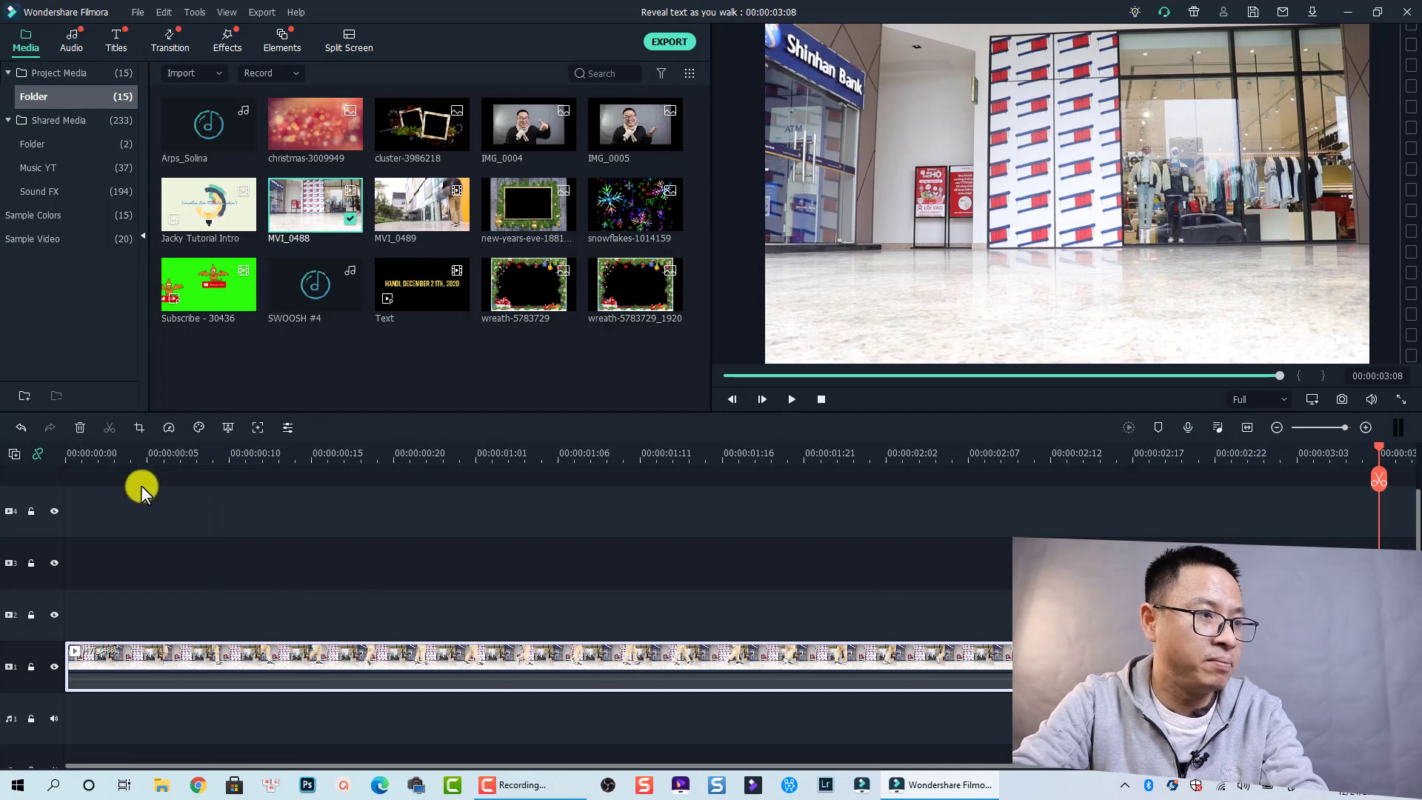
Play the trimmed walking clip from the start to review it
{"action": "left_click", "coordinate": [79, 457]}
{"action": "key", "text": "space"}
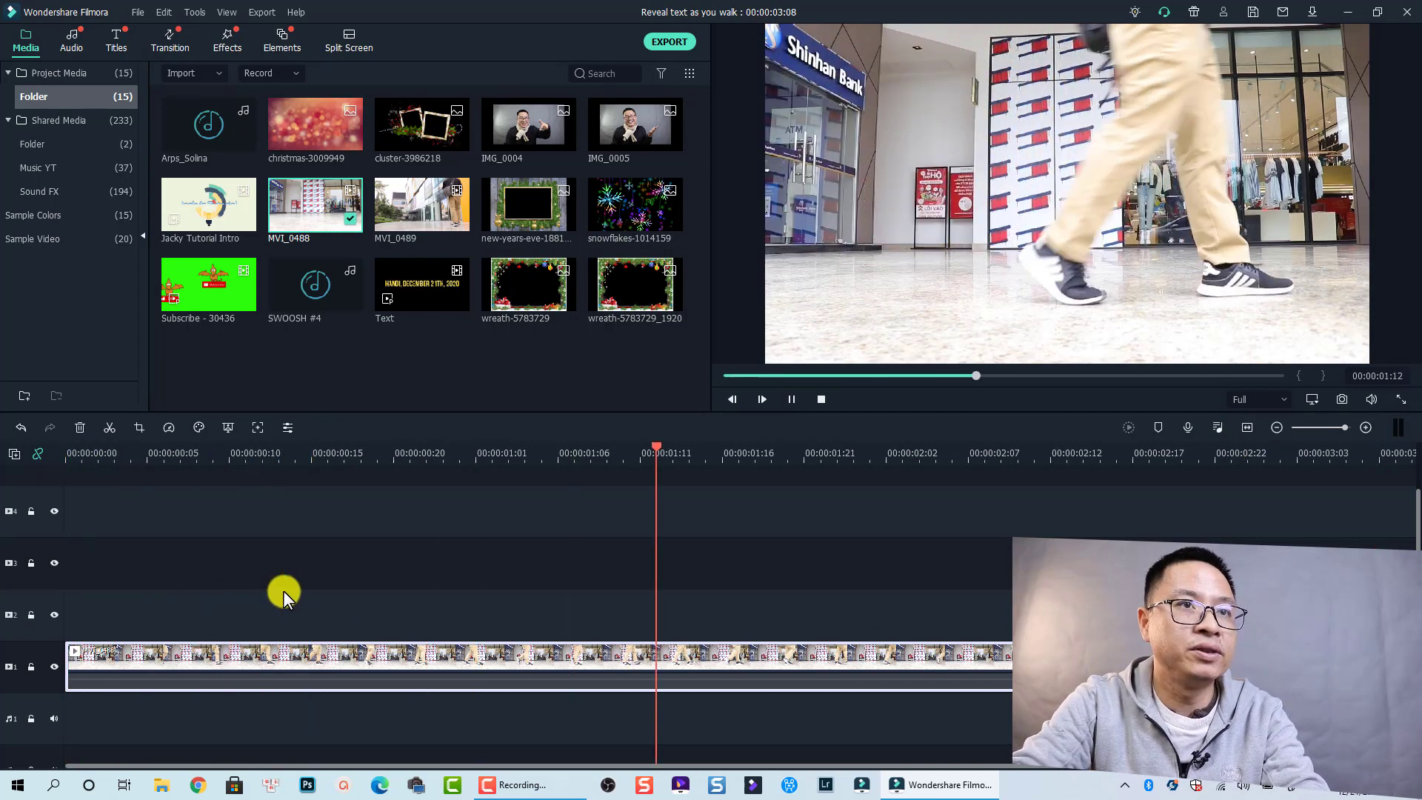
{"action": "key", "text": "space"}
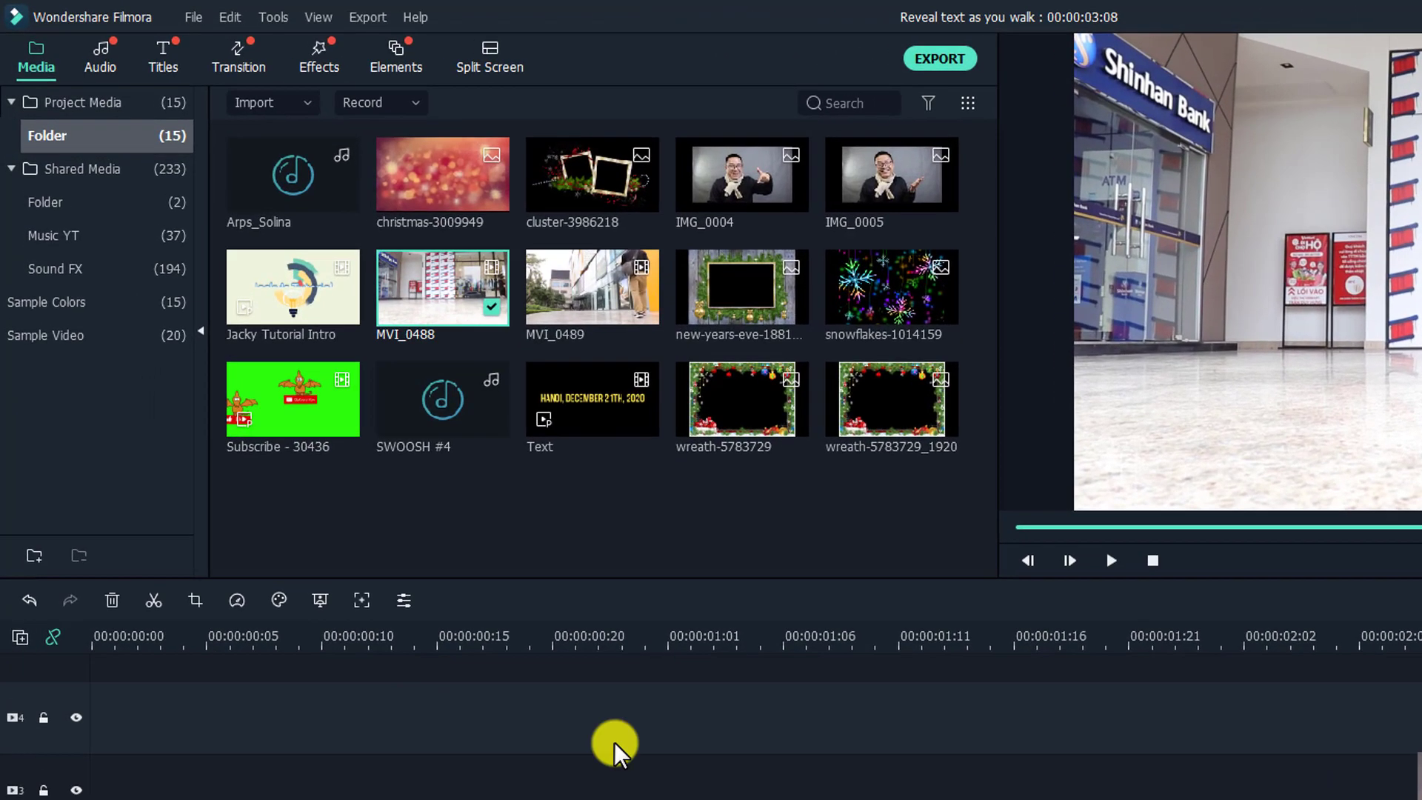
Add the Default Title from Included > Titles onto track 2 above the video
{"action": "left_click", "coordinate": [165, 56]}
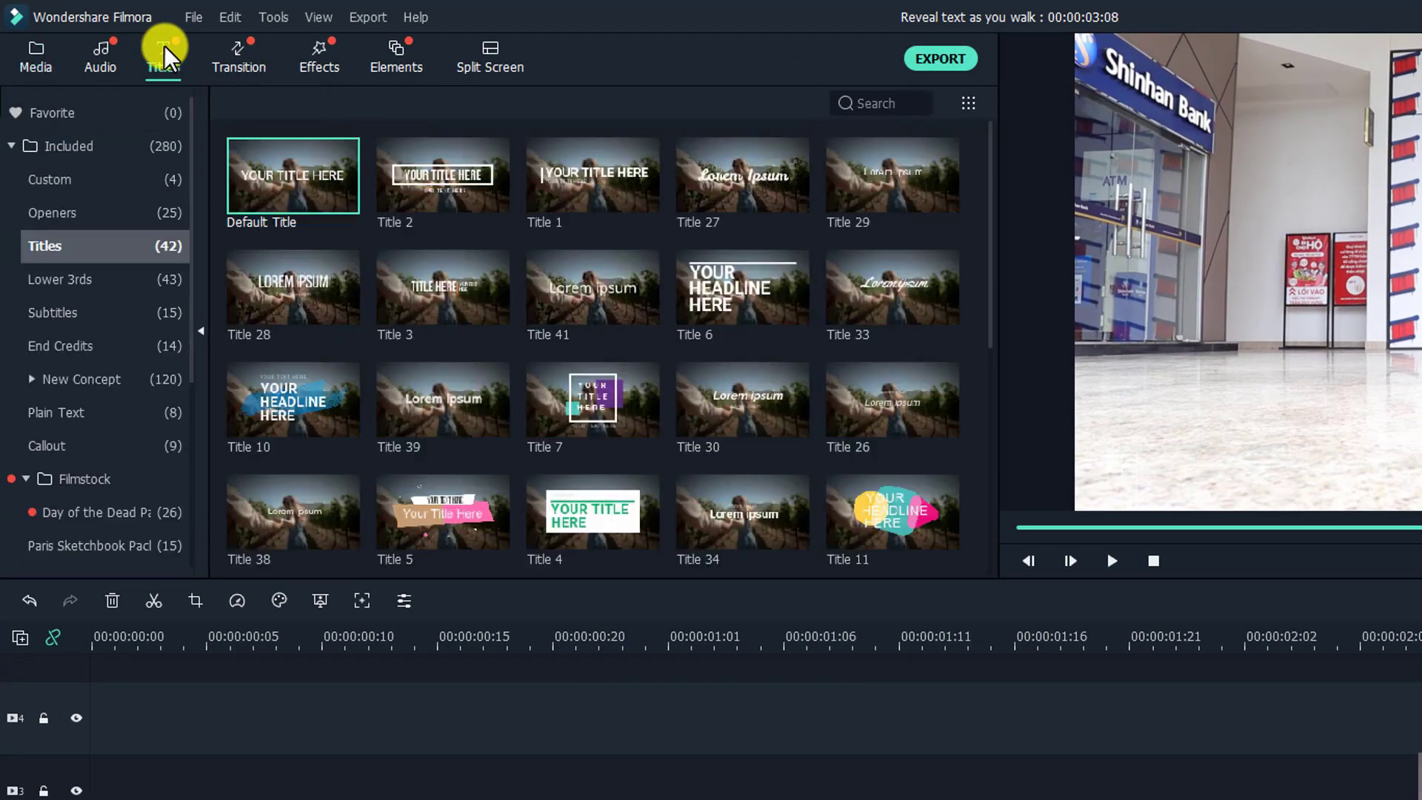
{"action": "left_click", "coordinate": [46, 152]}
{"action": "left_click", "coordinate": [11, 146]}
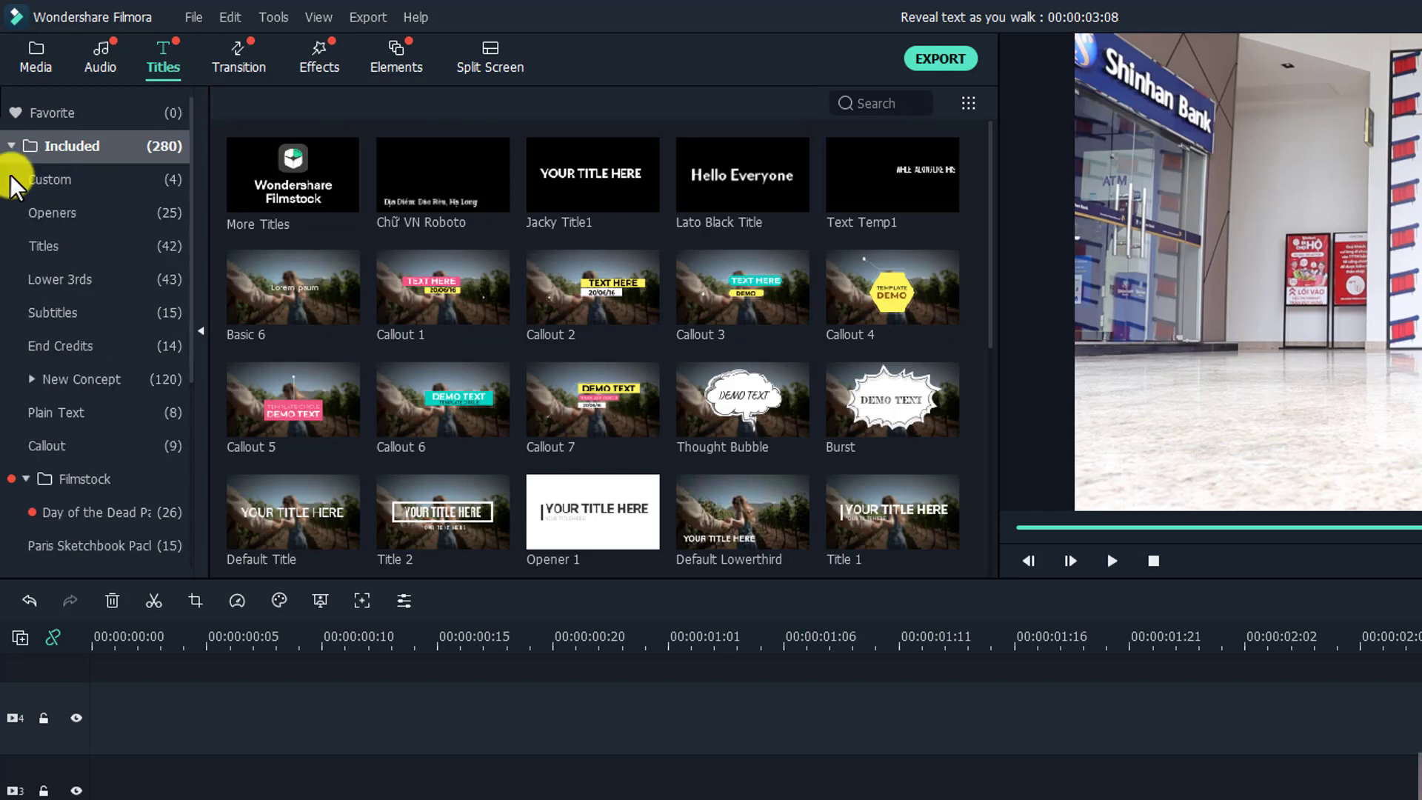
{"action": "left_click", "coordinate": [66, 248]}
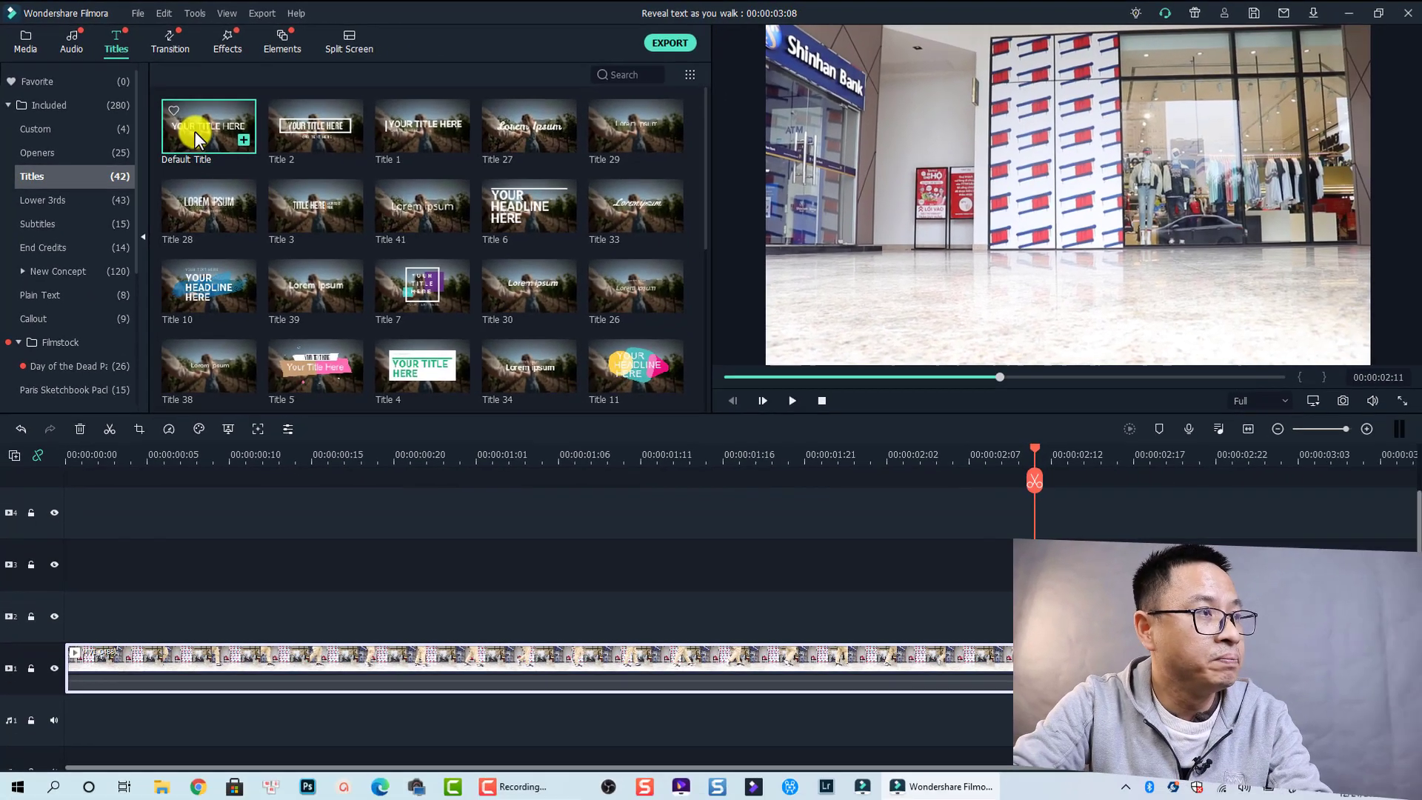
{"action": "left_click_drag", "start_coordinate": [251, 169], "coordinate": [254, 769]}
{"action": "left_click_drag", "start_coordinate": [194, 588], "coordinate": [194, 596]}
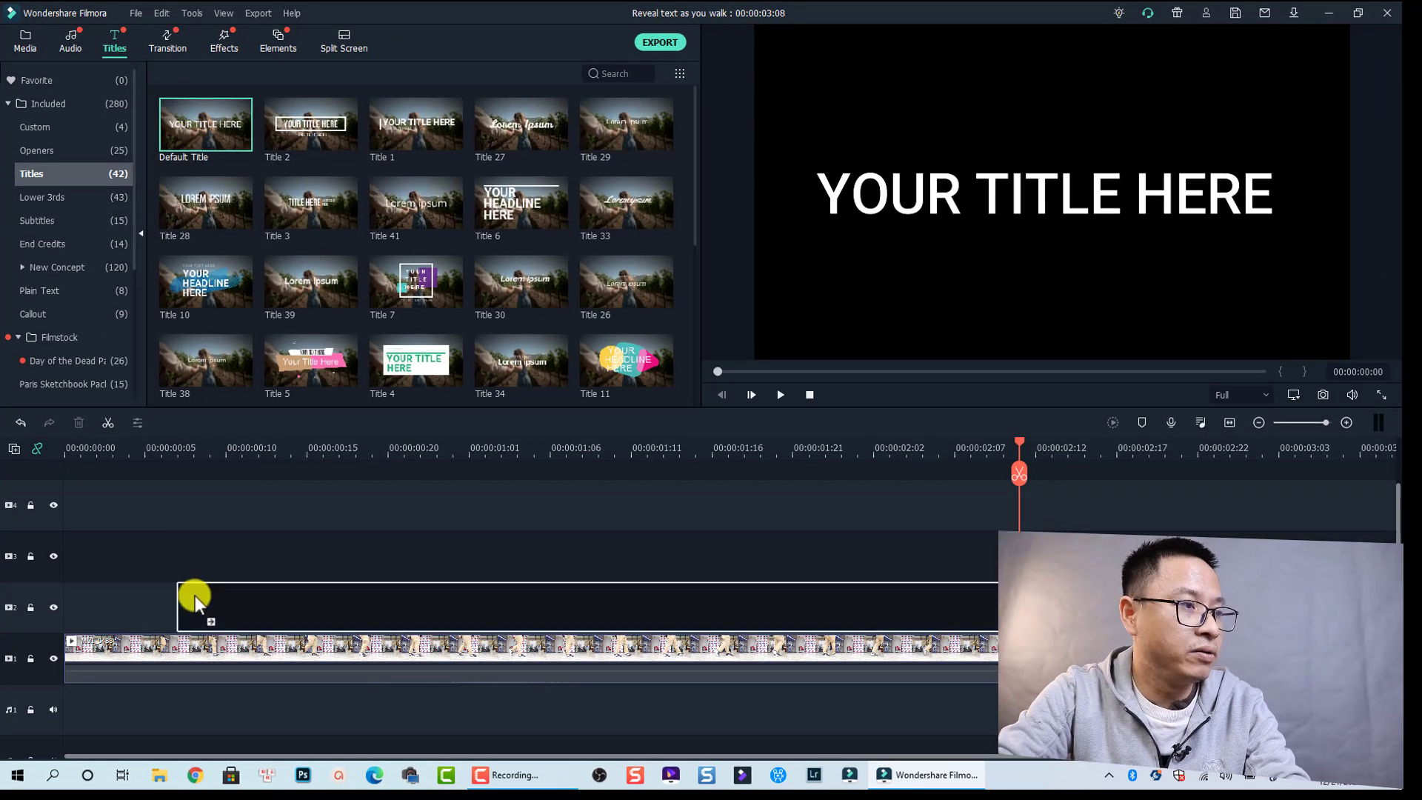
Play the video with the new title and open the title's text for editing
{"action": "left_click", "coordinate": [190, 471]}
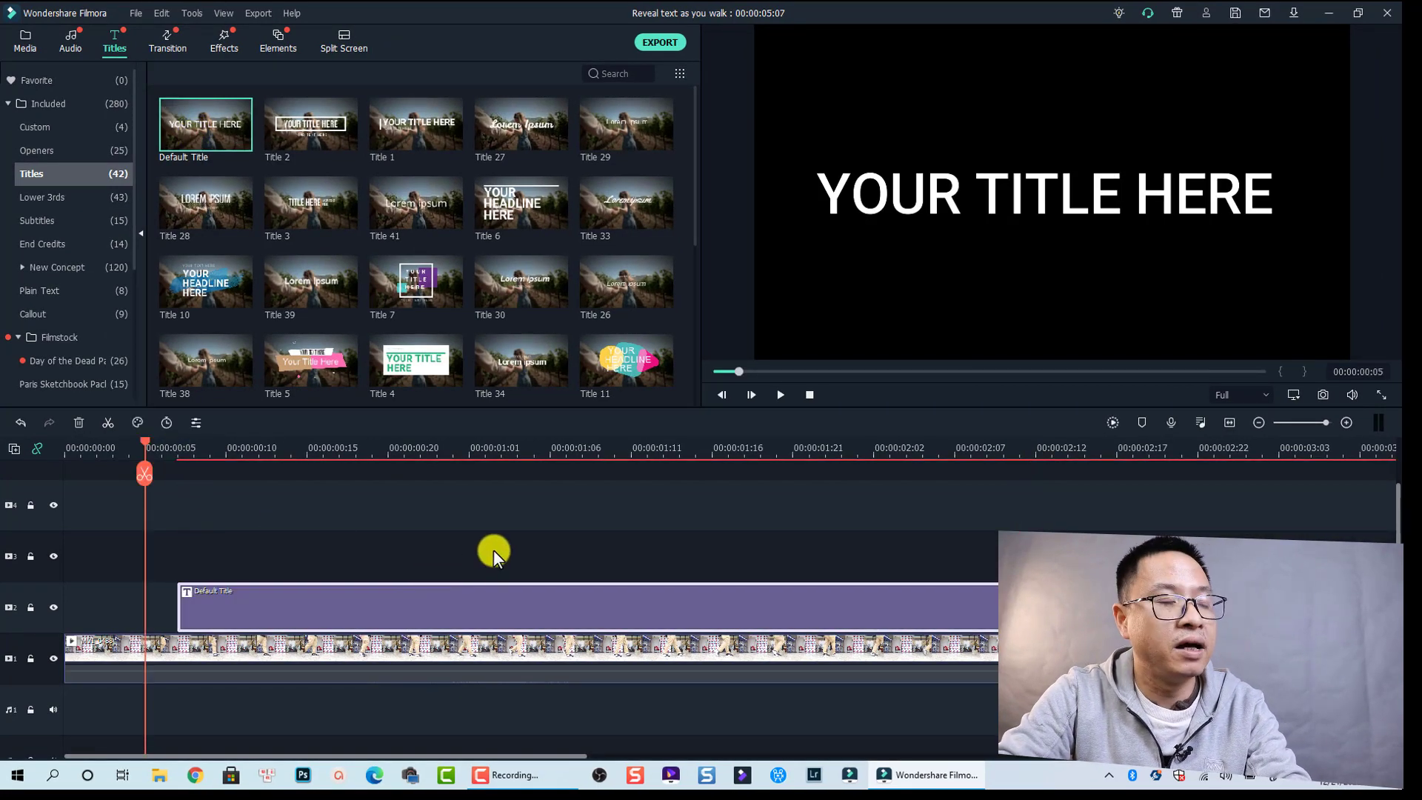
{"action": "key", "text": "space"}
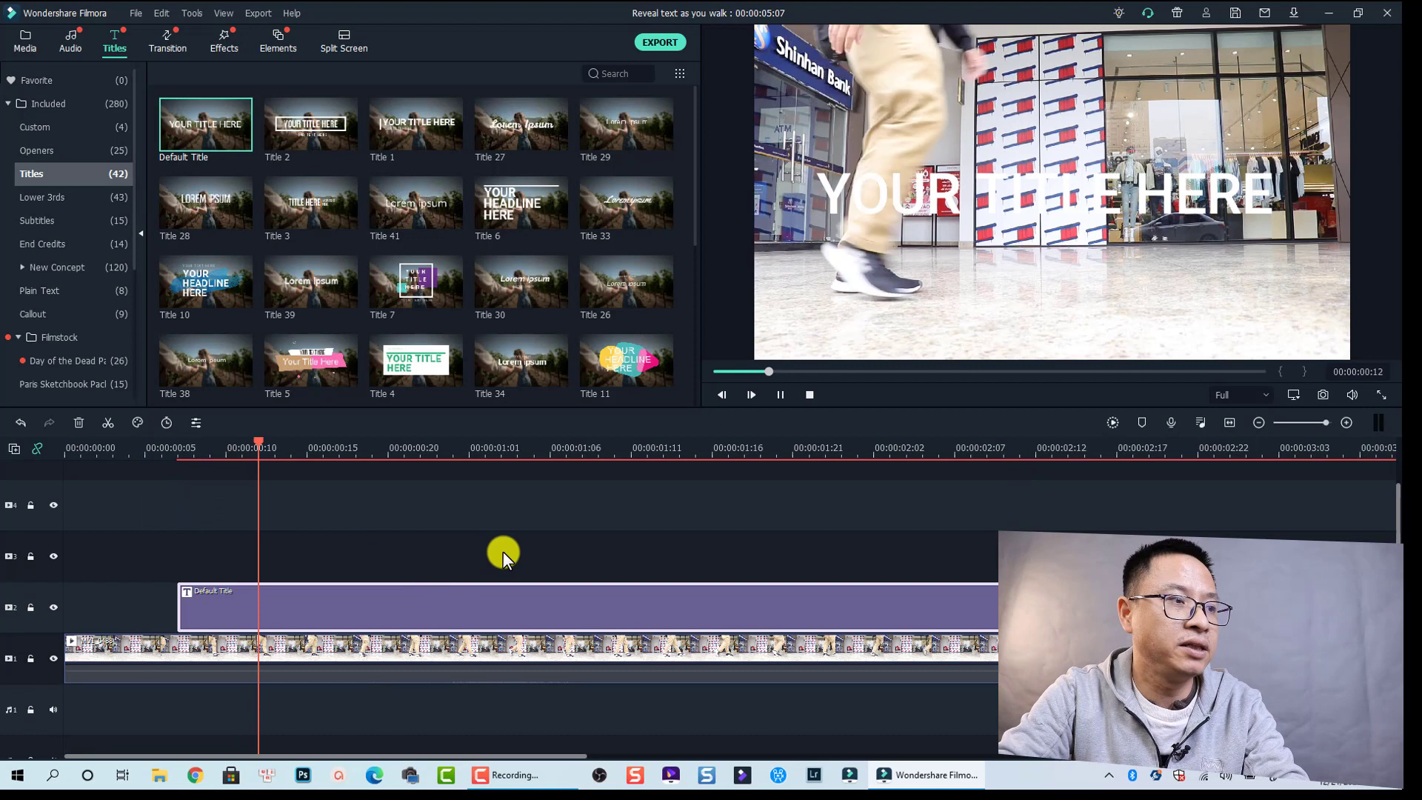
{"action": "double_click", "coordinate": [506, 593]}
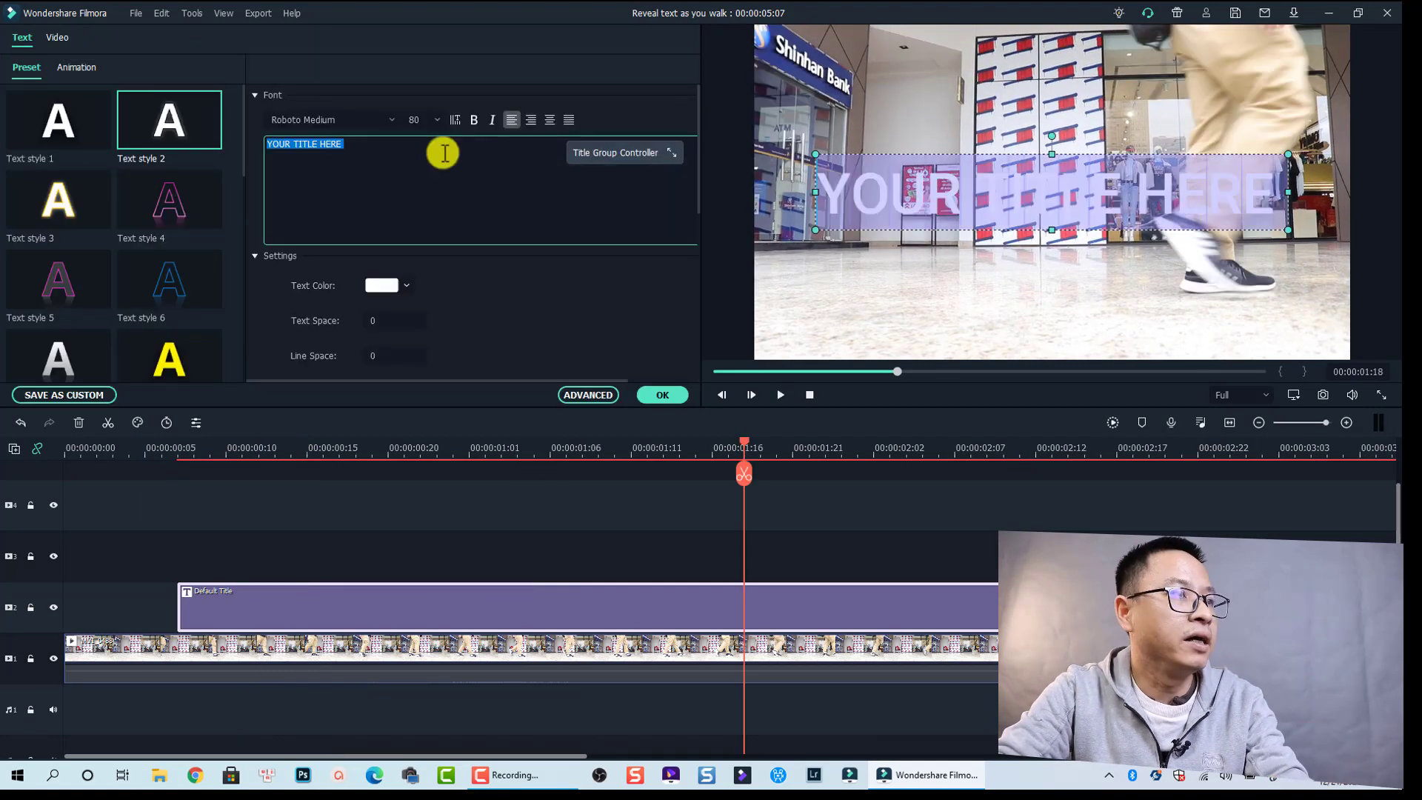
Enter the presenter's name as the title text in Bebas Neue with Text style 2
{"action": "type", "text": "Jacky Nguyen"}
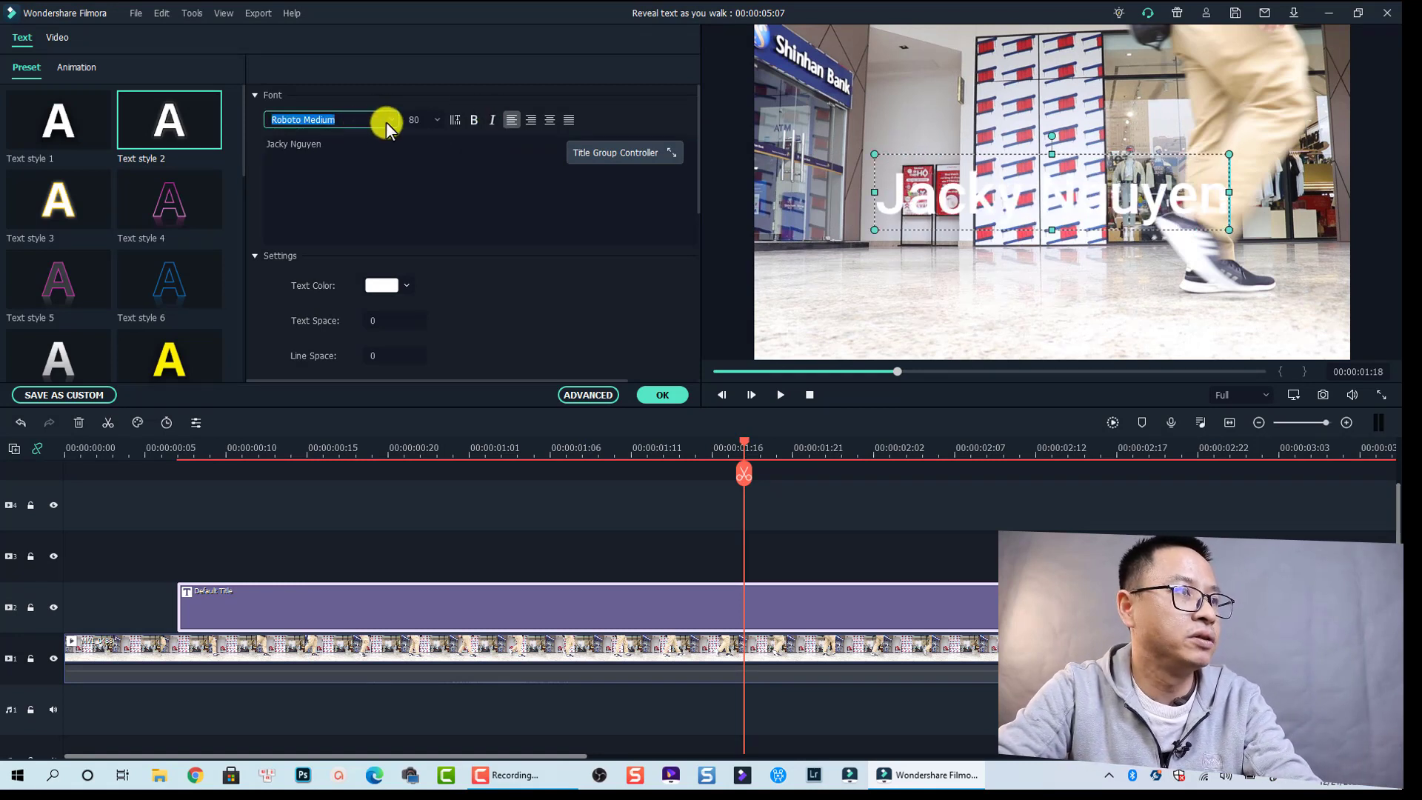
{"action": "type", "text": "bebas Neue"}
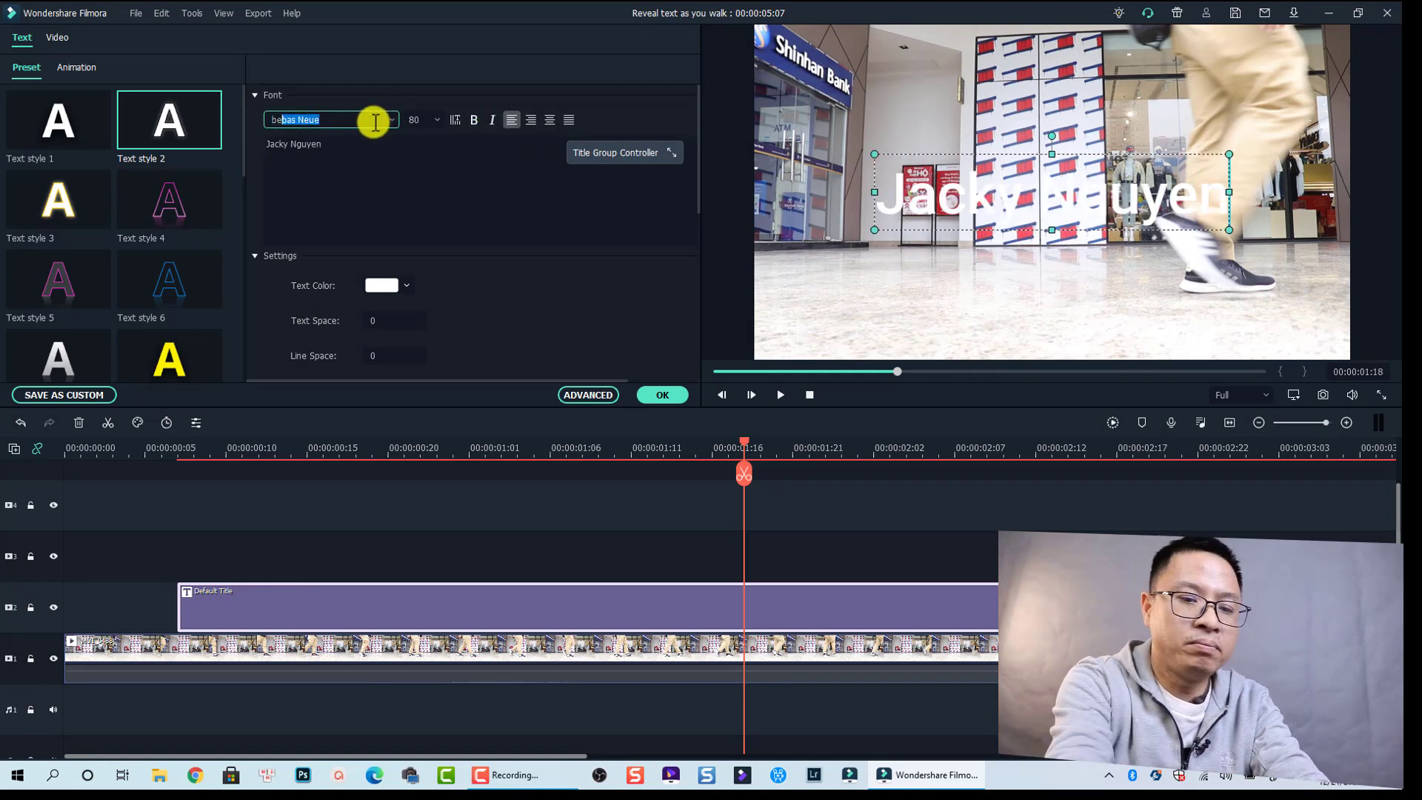
{"action": "key", "text": "Return"}
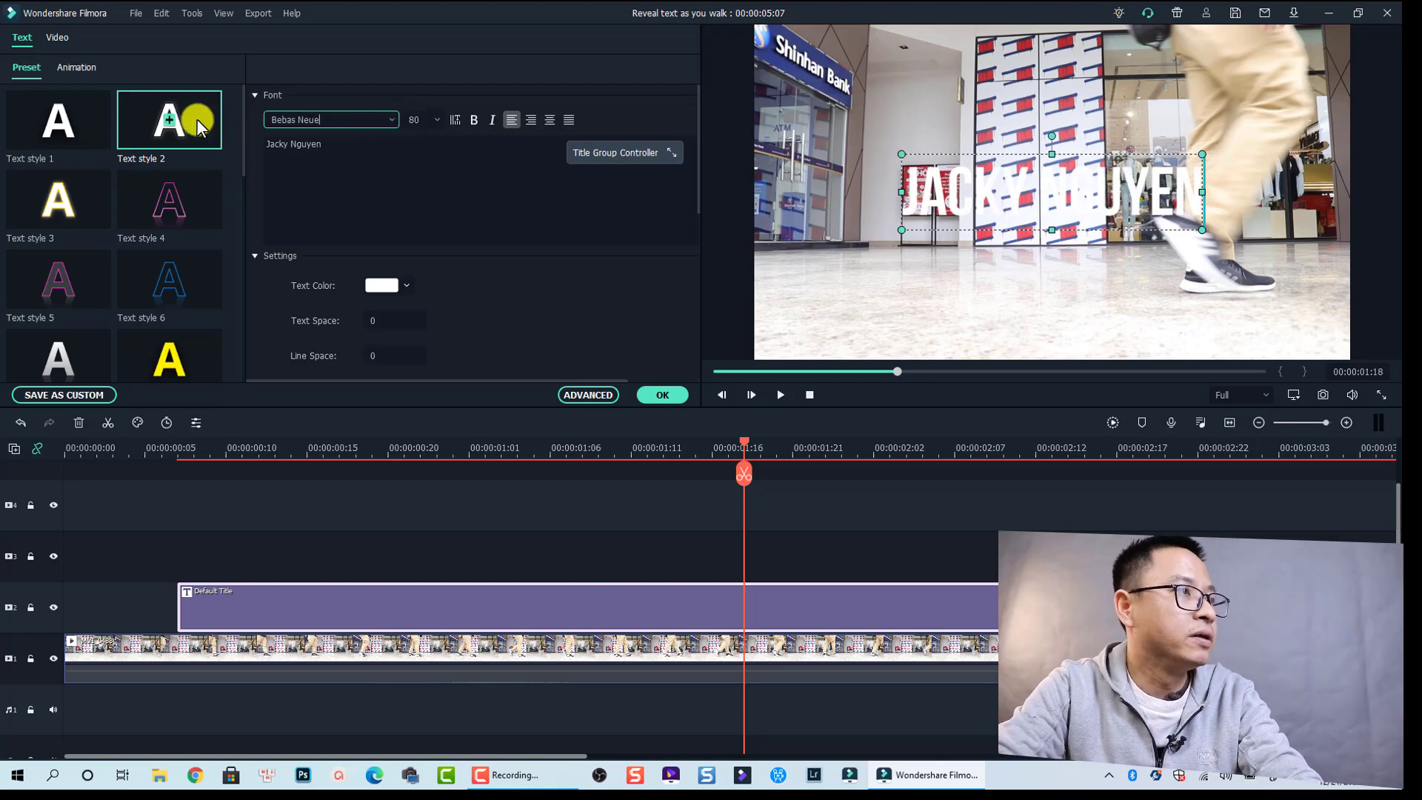
{"action": "left_click", "coordinate": [141, 131]}
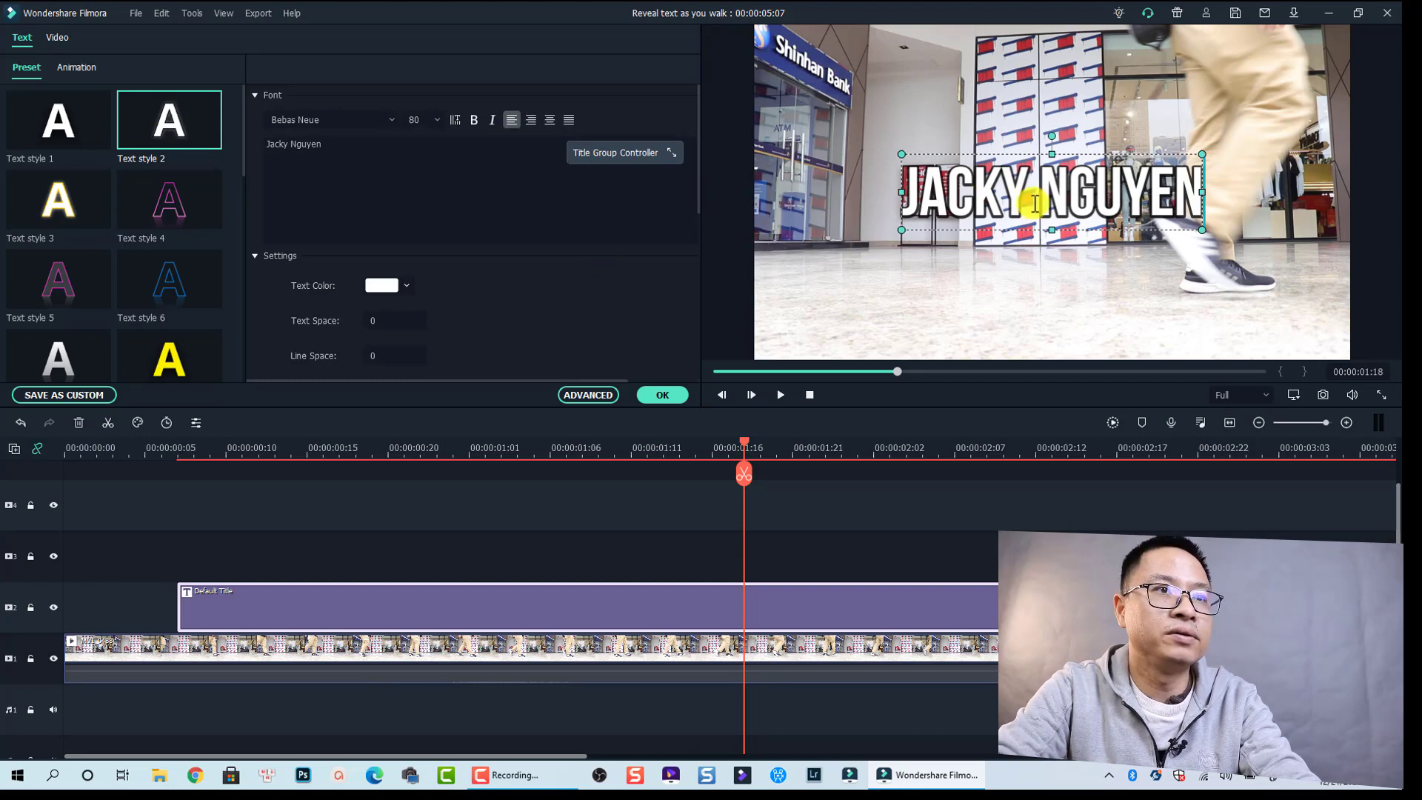
Move the title near the top of the frame and widen its text spacing to 9
{"action": "left_click", "coordinate": [993, 279]}
{"action": "left_click", "coordinate": [831, 612]}
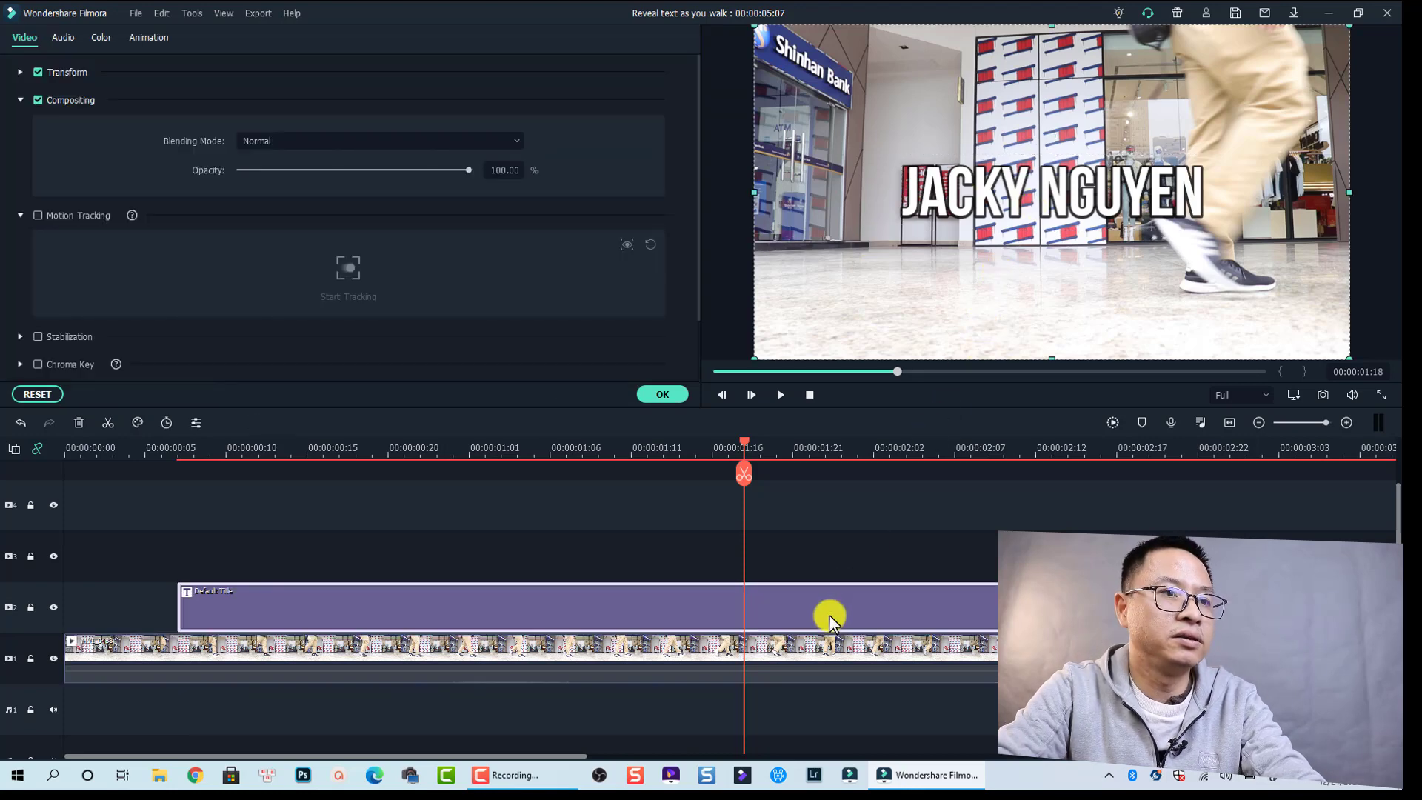
{"action": "left_click_drag", "start_coordinate": [1051, 131], "coordinate": [1047, 119]}
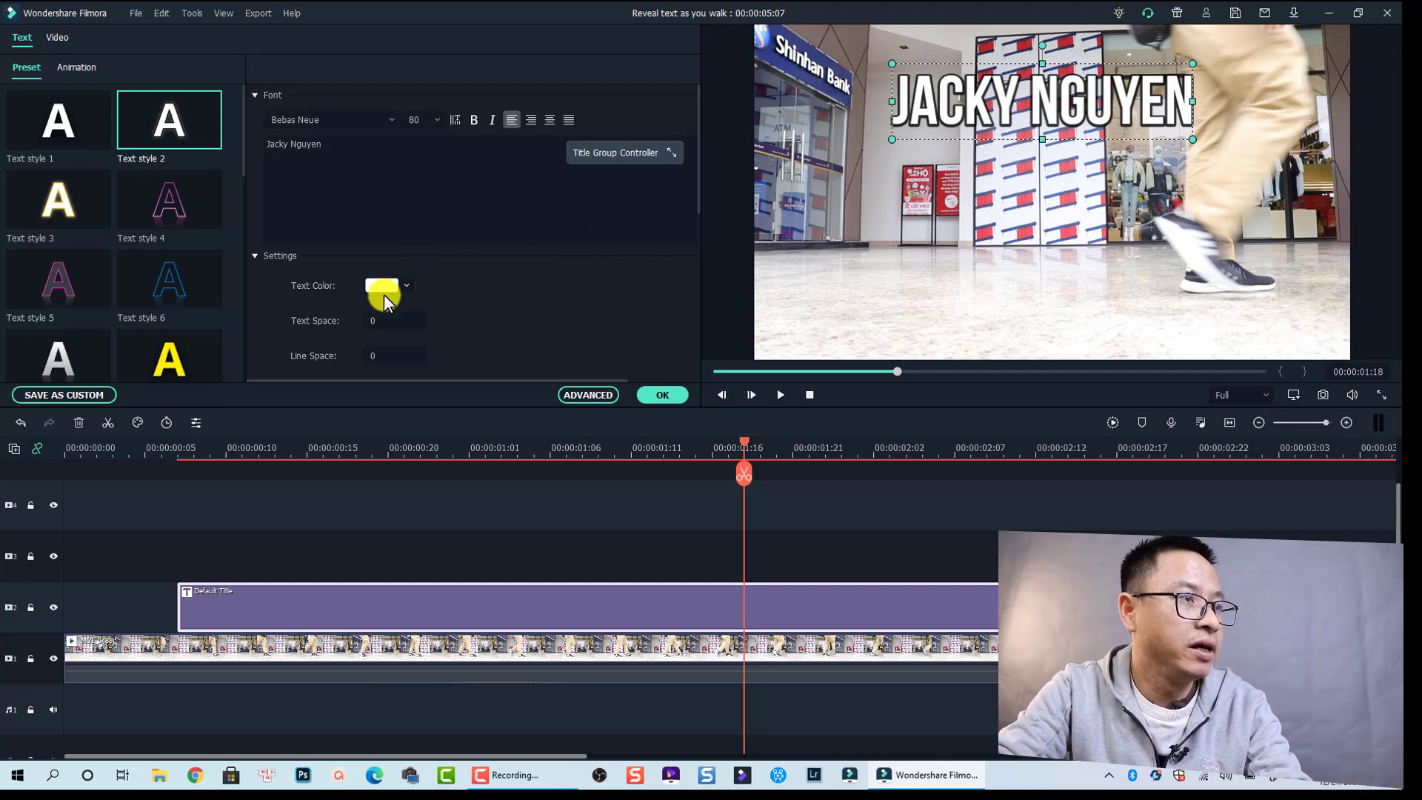
{"action": "scroll", "coordinate": [371, 321], "scroll_direction": "up", "scroll_amount": 1}
{"action": "key", "text": "Up"}
{"action": "key", "text": "Up"}
{"action": "key", "text": "Up"}
{"action": "key", "text": "Up"}
{"action": "key", "text": "Up"}
{"action": "key", "text": "Up"}
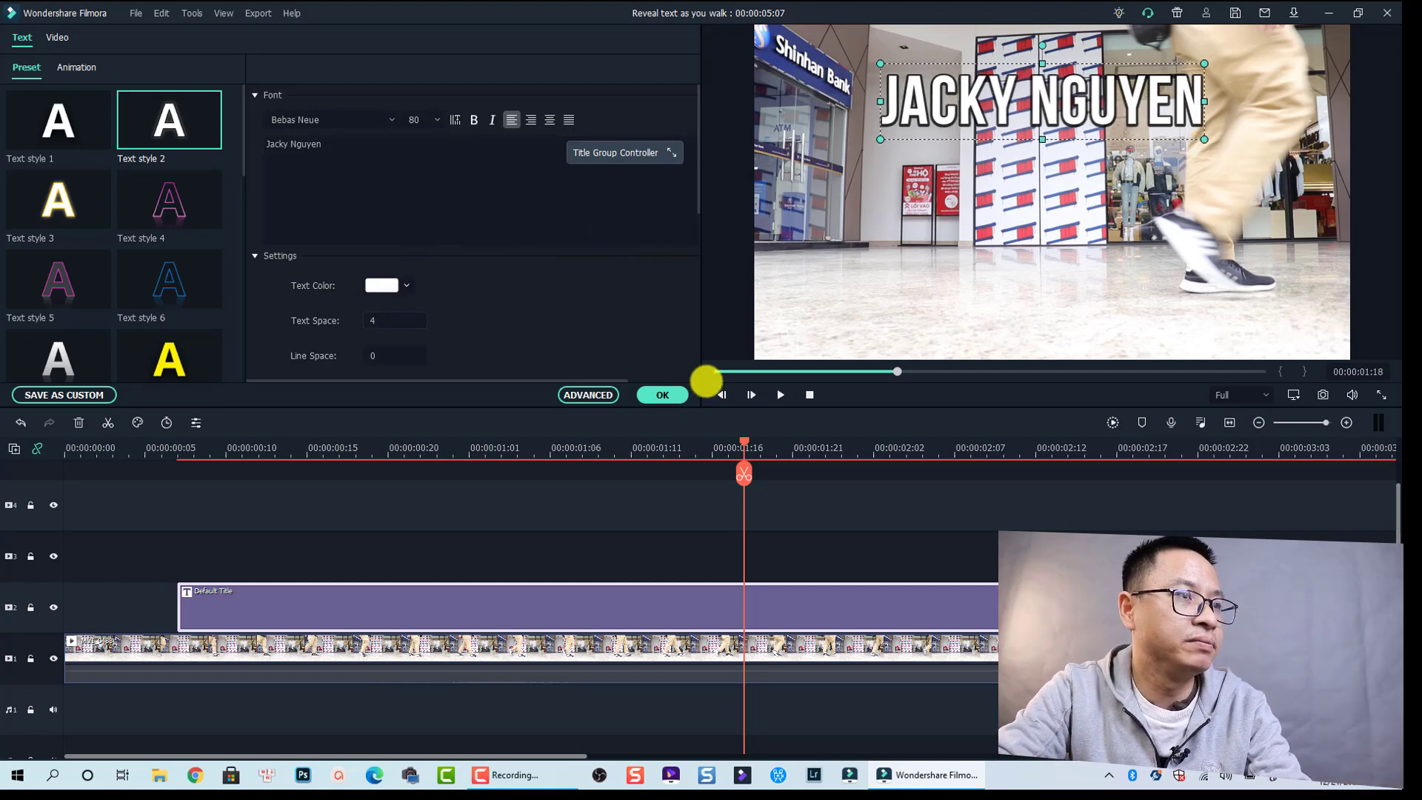
{"action": "key", "text": "Up"}
{"action": "key", "text": "Up"}
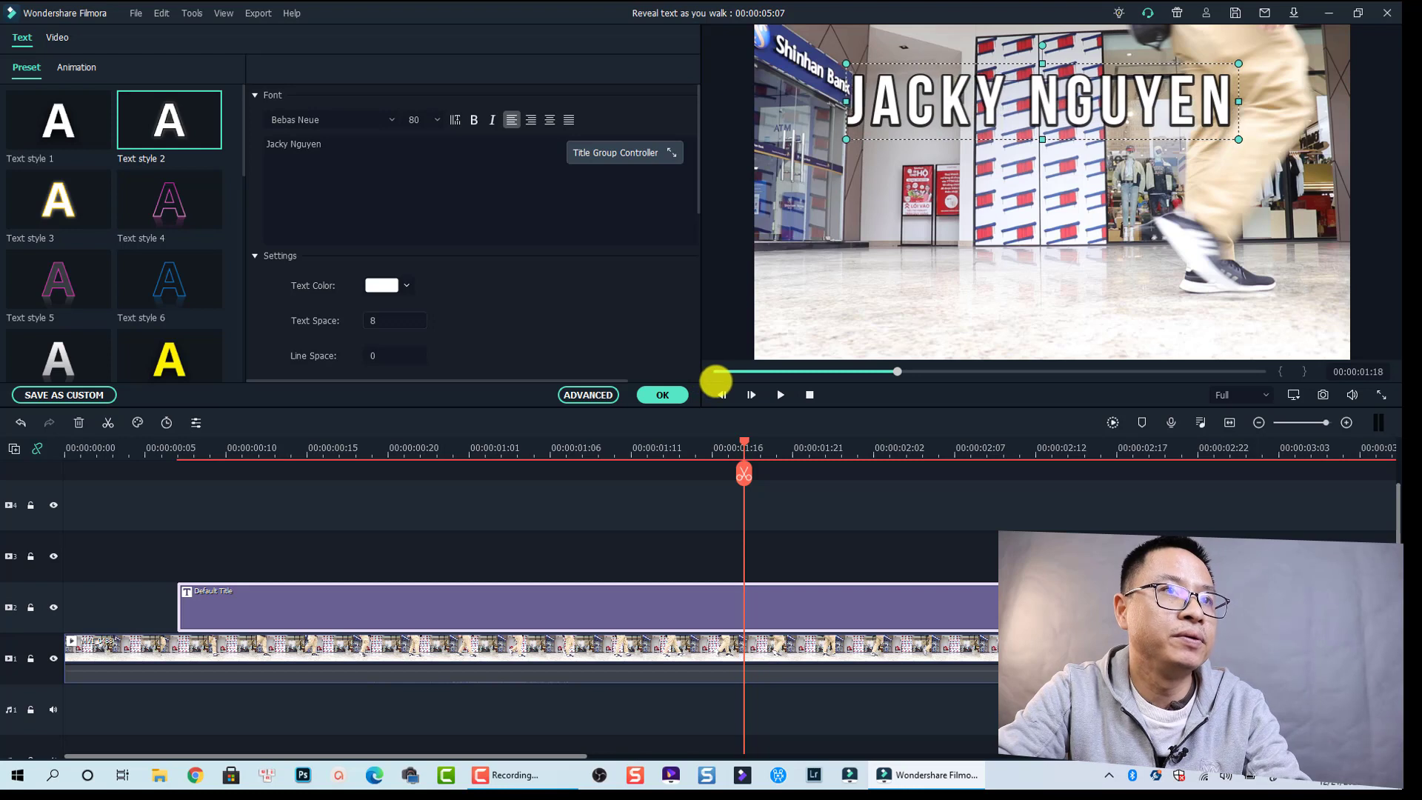
{"action": "scroll", "coordinate": [613, 469], "scroll_direction": "down", "scroll_amount": 1}
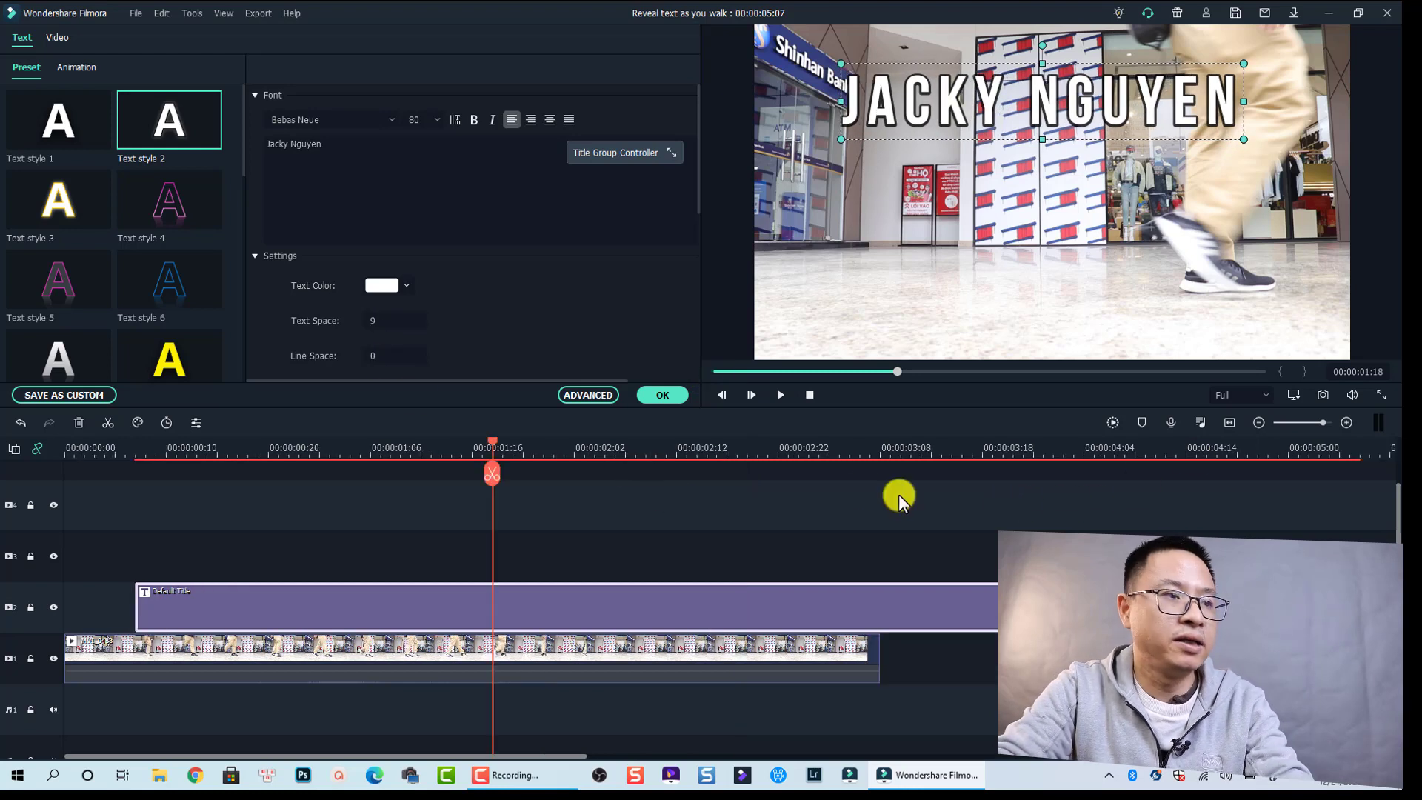
{"action": "left_click", "coordinate": [84, 453]}
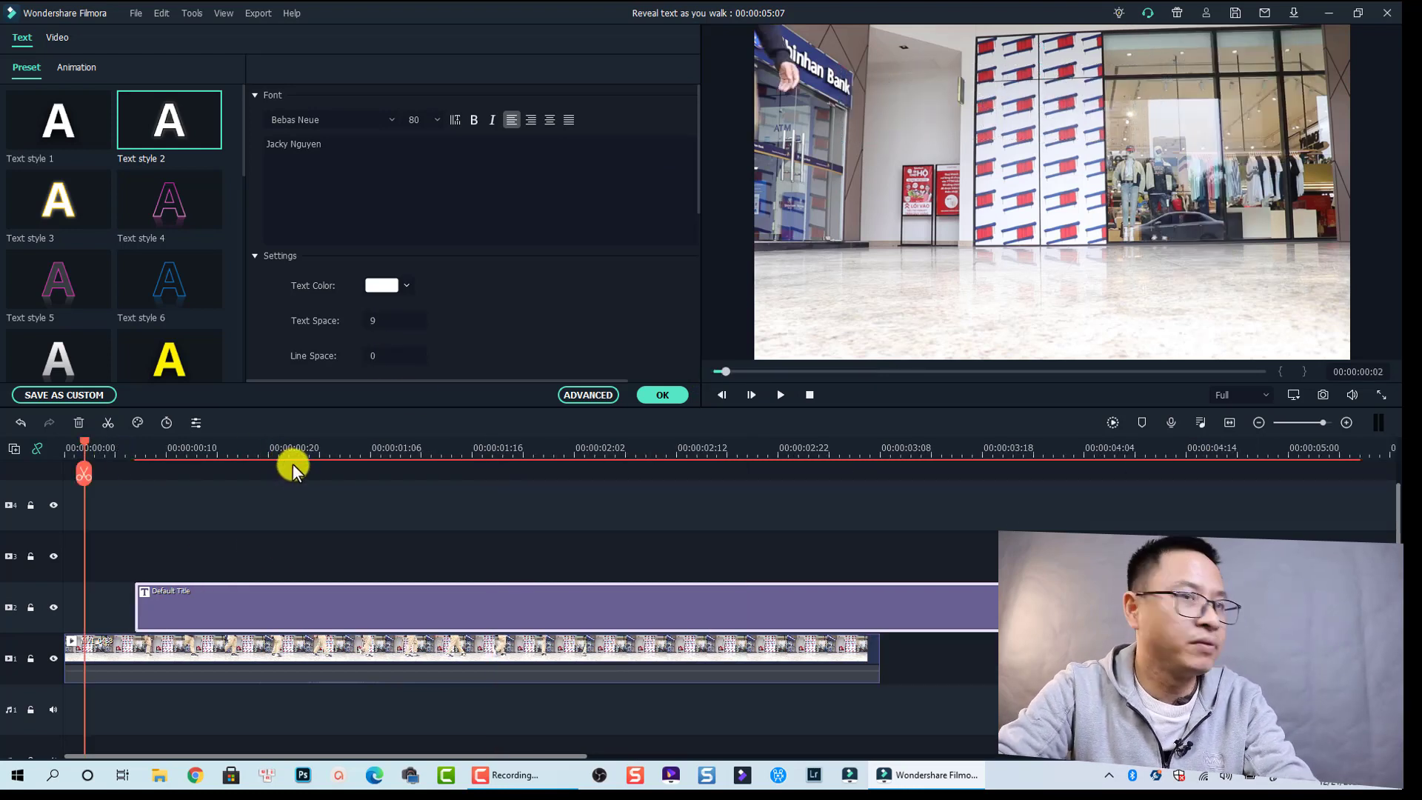
Preview the title, then trim the title clip to end at 00:00:03:07
{"action": "key", "text": "space"}
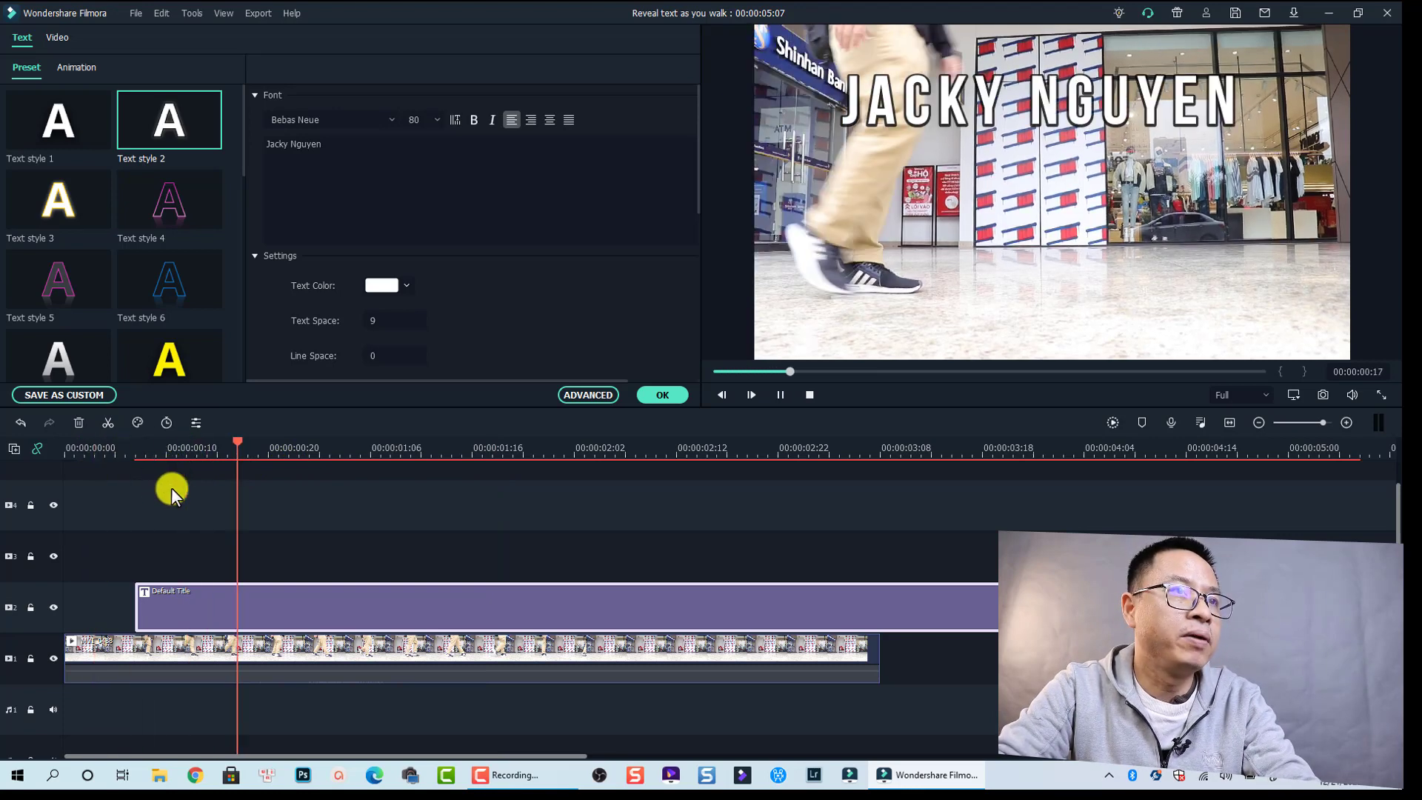
{"action": "key", "text": "space"}
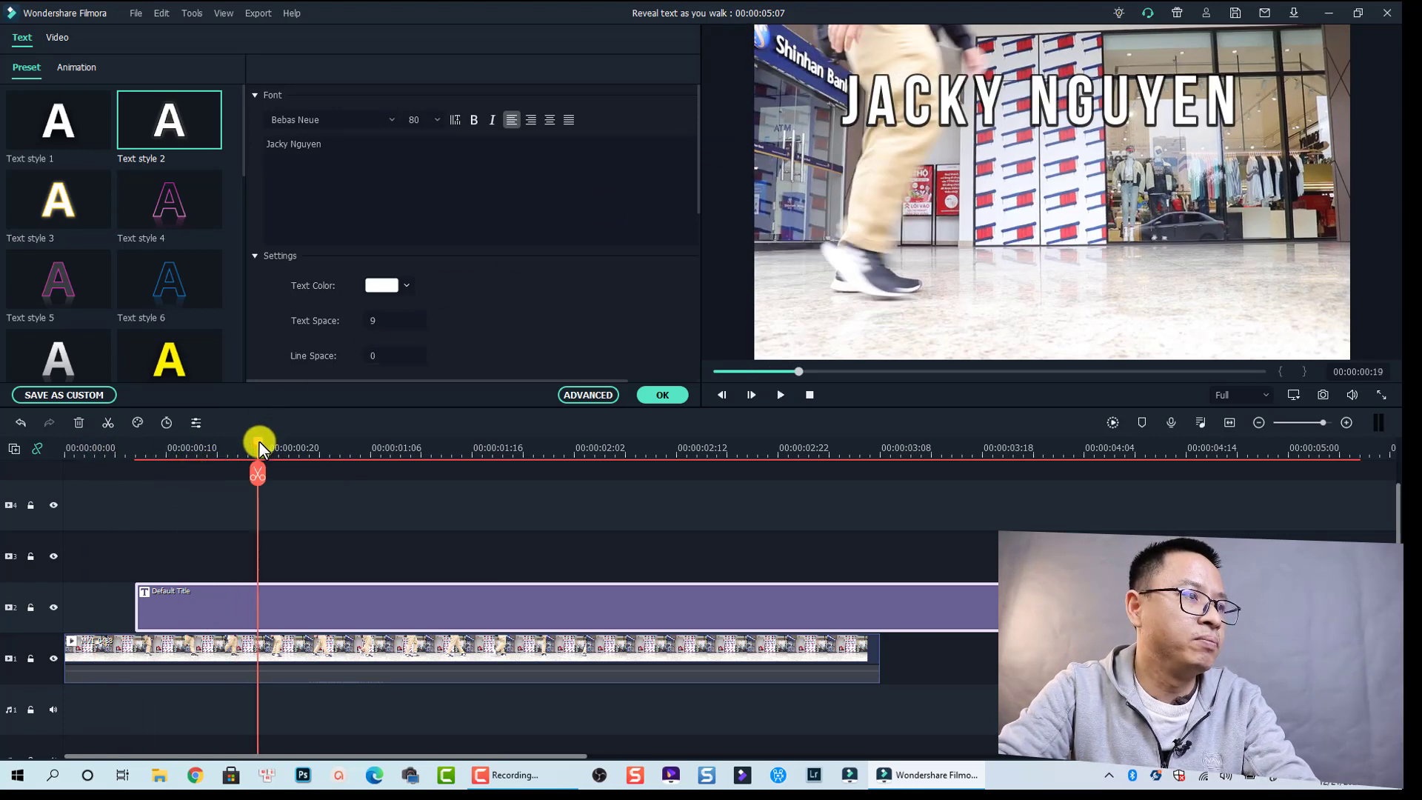
{"action": "key", "text": "Left"}
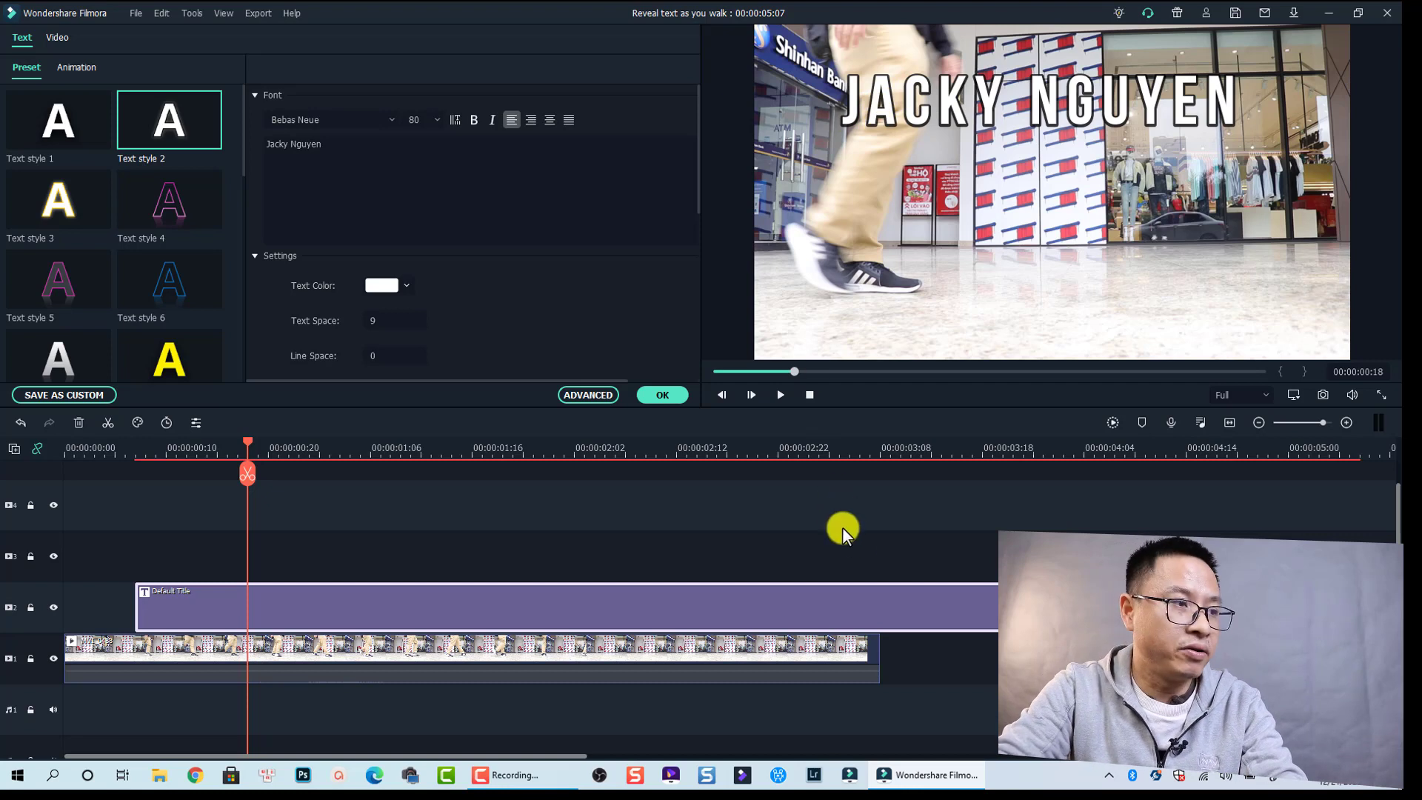
{"action": "left_click_drag", "start_coordinate": [1363, 608], "coordinate": [850, 616]}
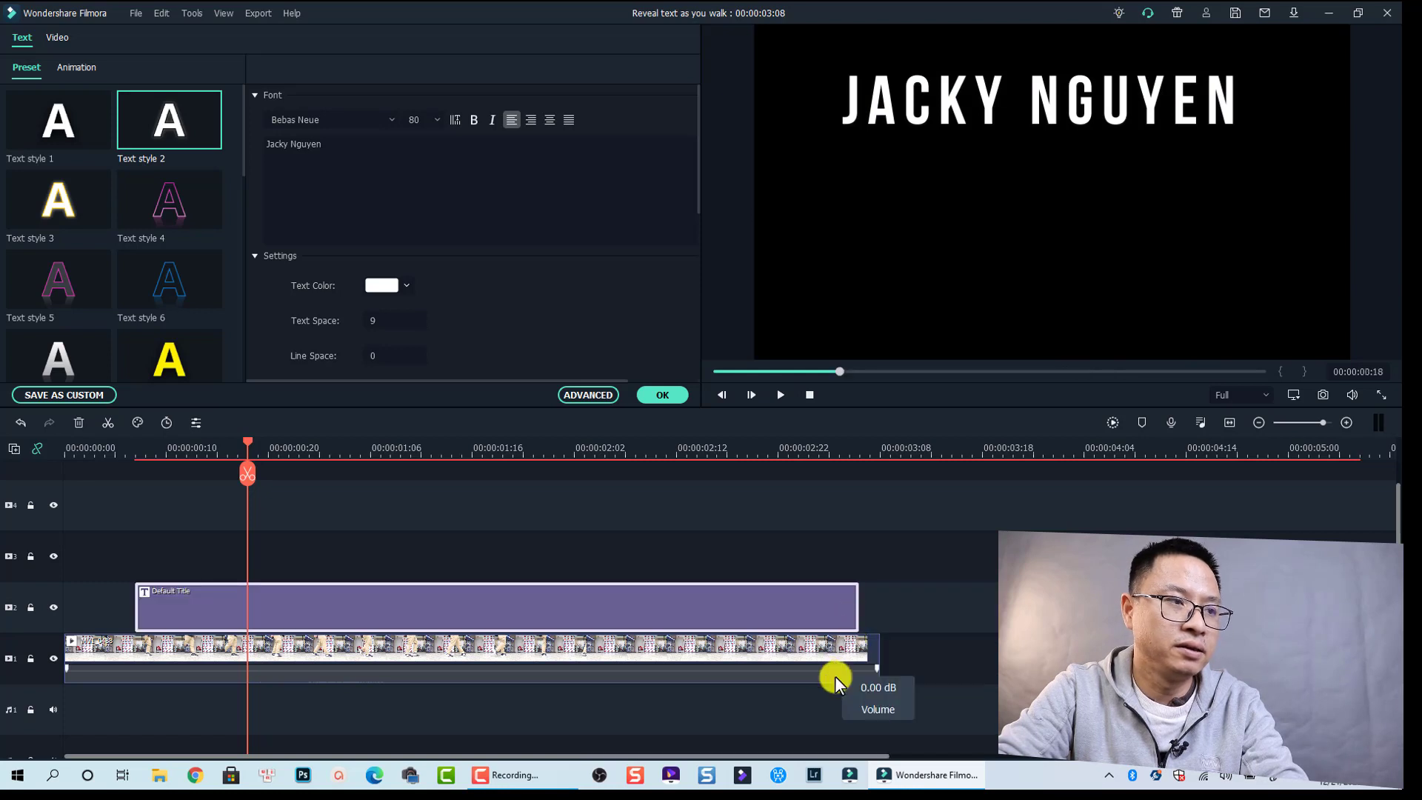
Split the walking clip where the title begins and copy its second part
{"action": "left_click", "coordinate": [661, 395]}
{"action": "left_click", "coordinate": [207, 629]}
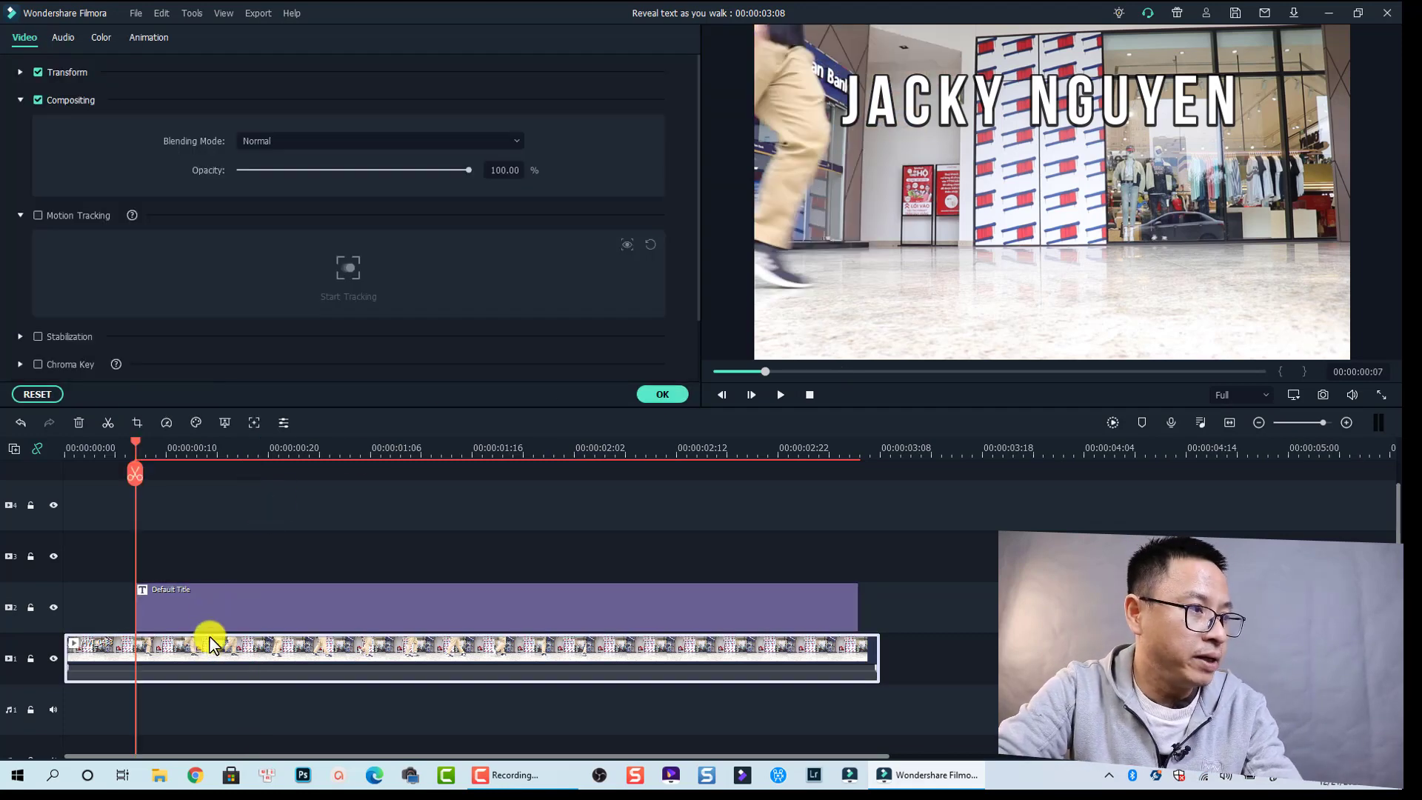
{"action": "key", "text": "ctrl+b"}
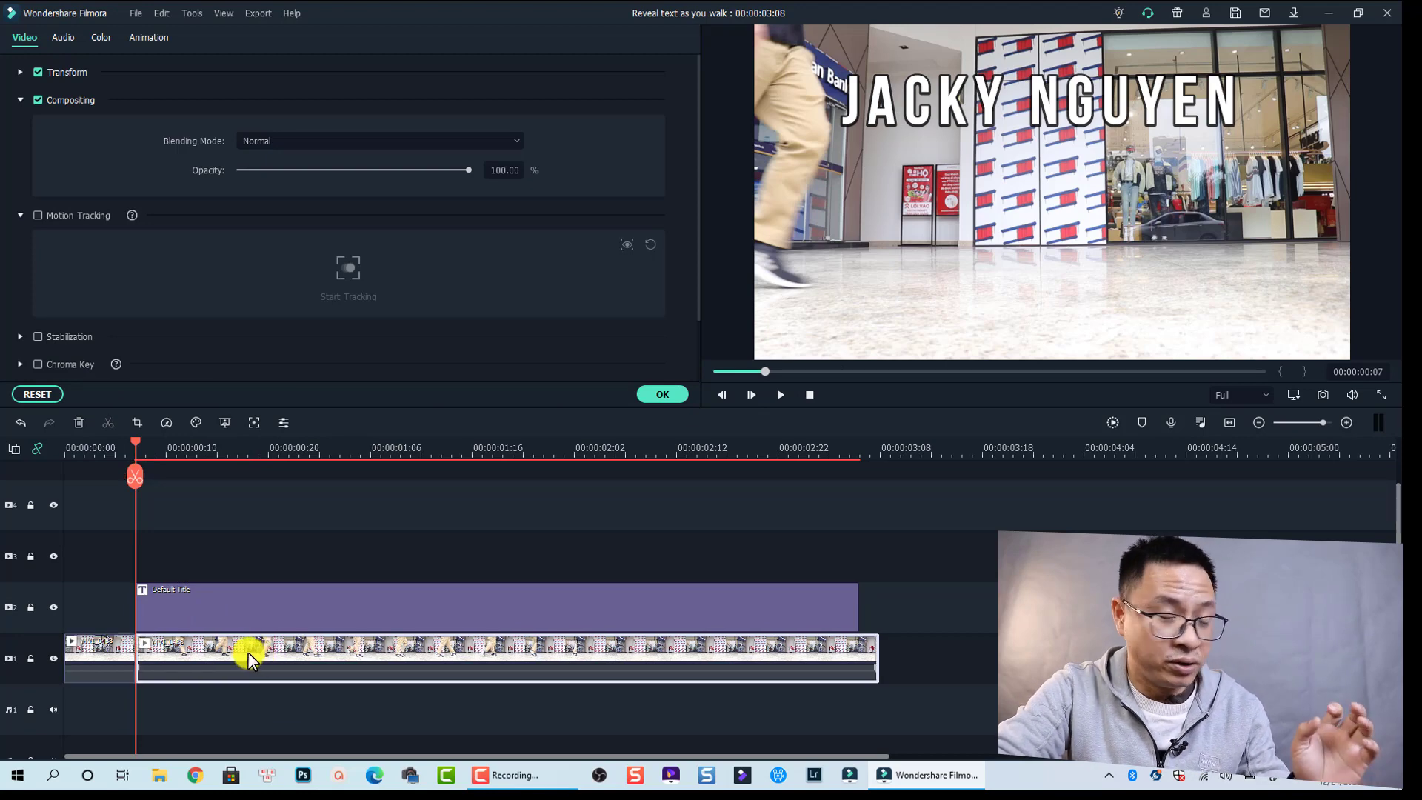
{"action": "right_click", "coordinate": [247, 652]}
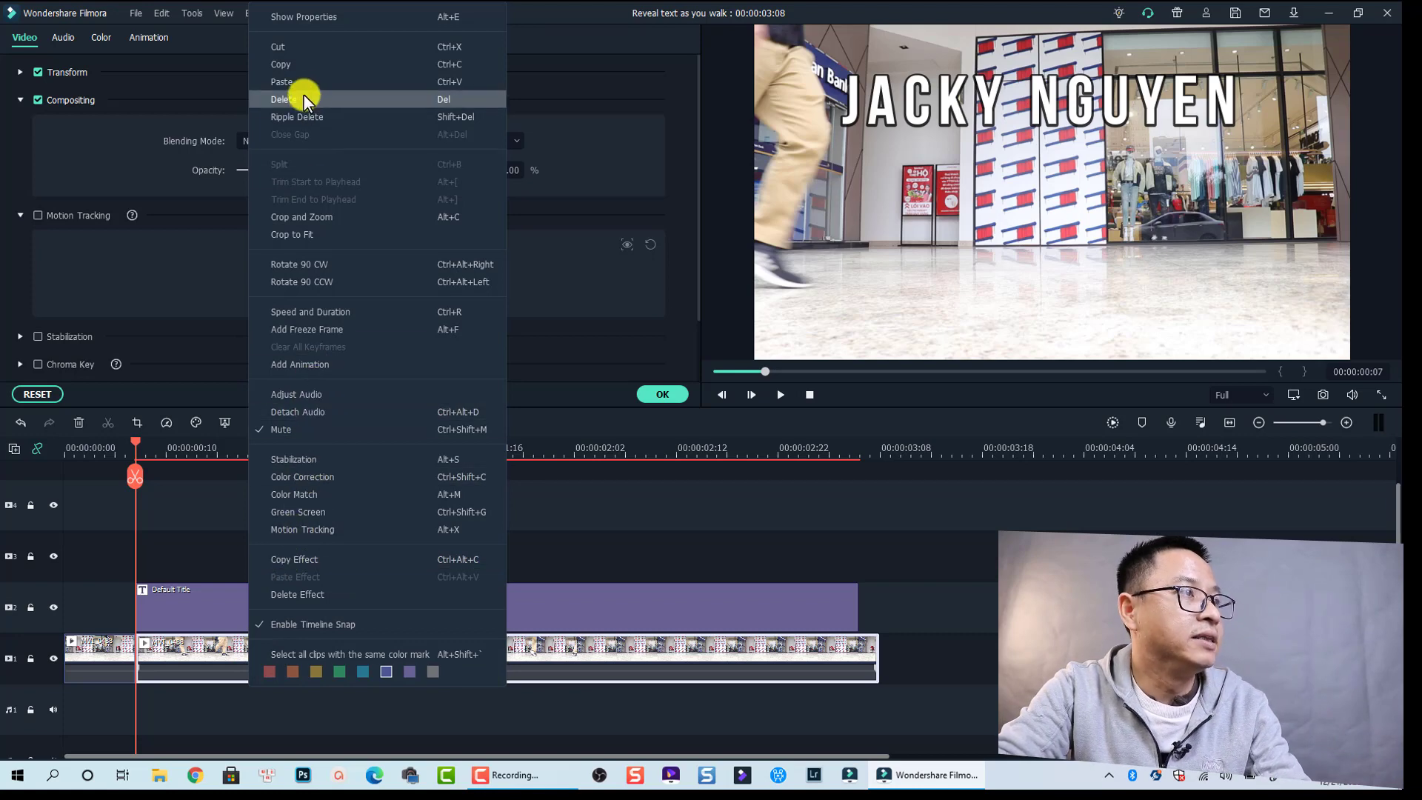
{"action": "left_click", "coordinate": [296, 65]}
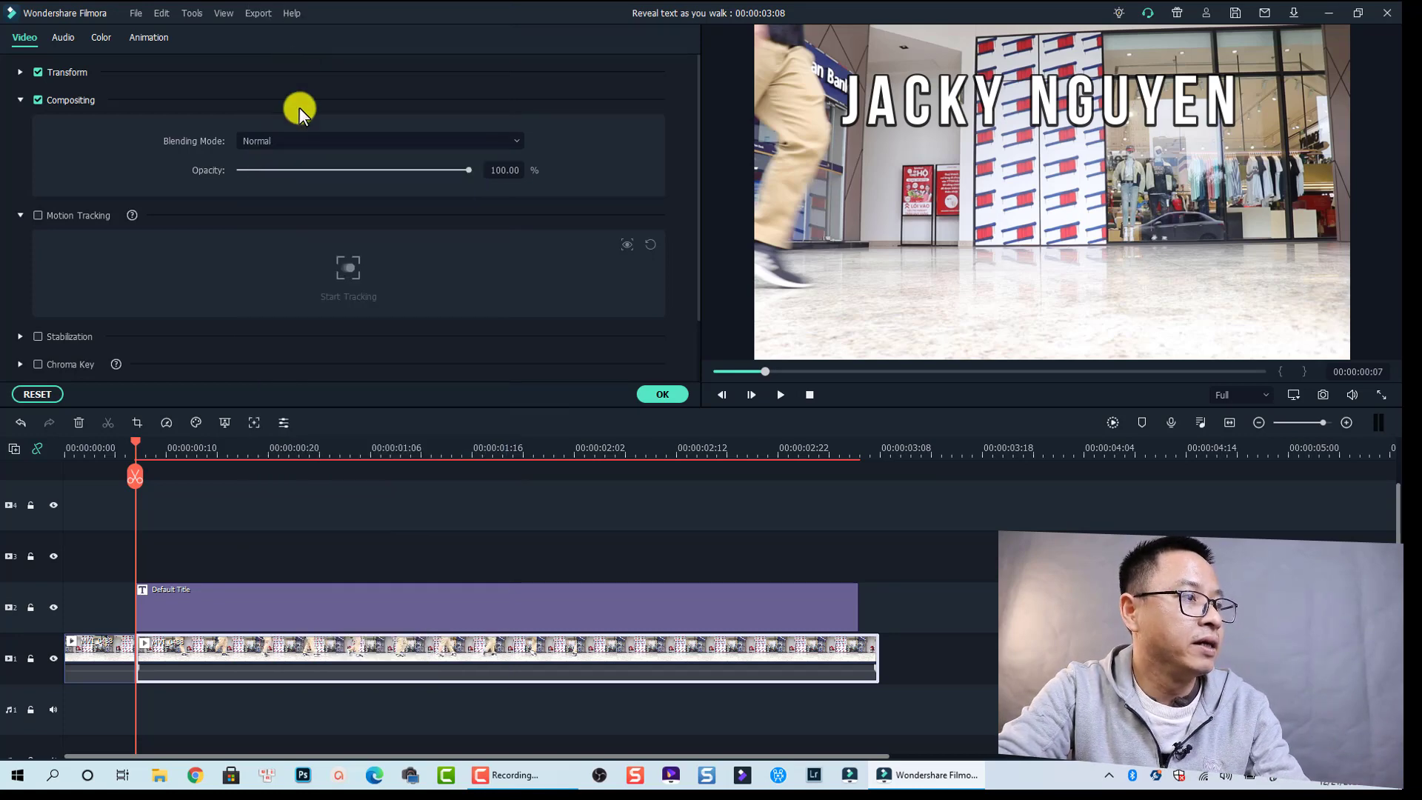
Lock the bottom video and title tracks, then paste the copied clip onto track 3
{"action": "left_click", "coordinate": [30, 658]}
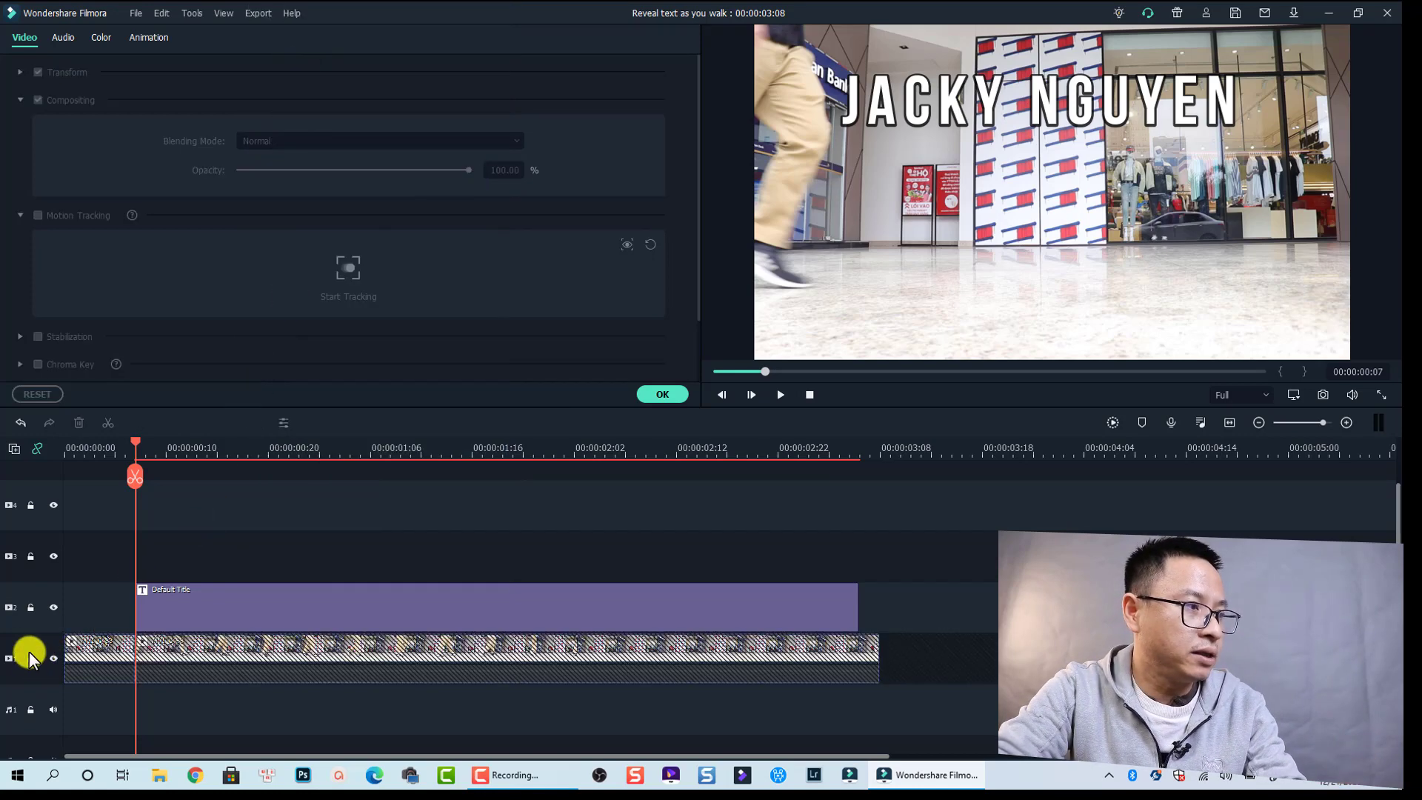
{"action": "left_click", "coordinate": [30, 608]}
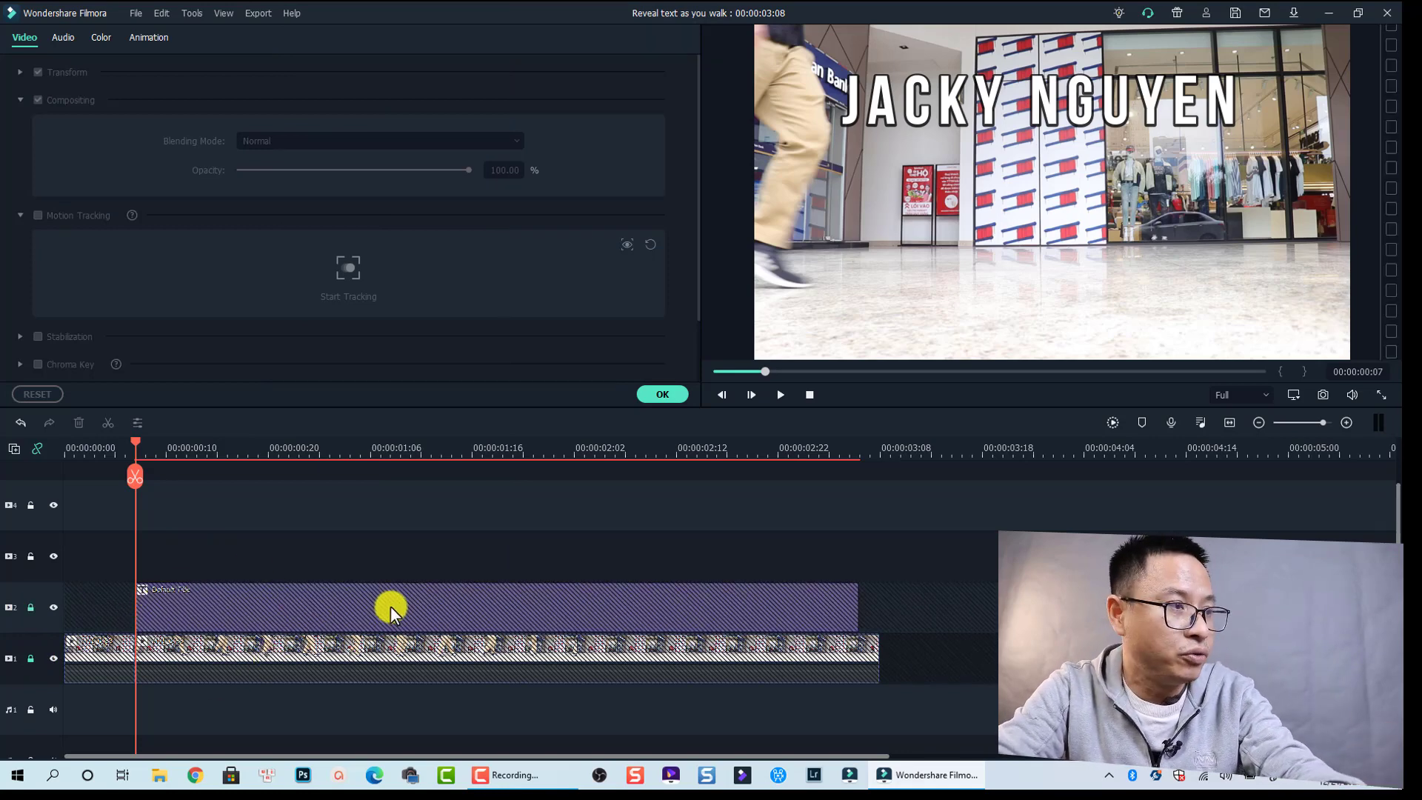
{"action": "key", "text": "ctrl+v"}
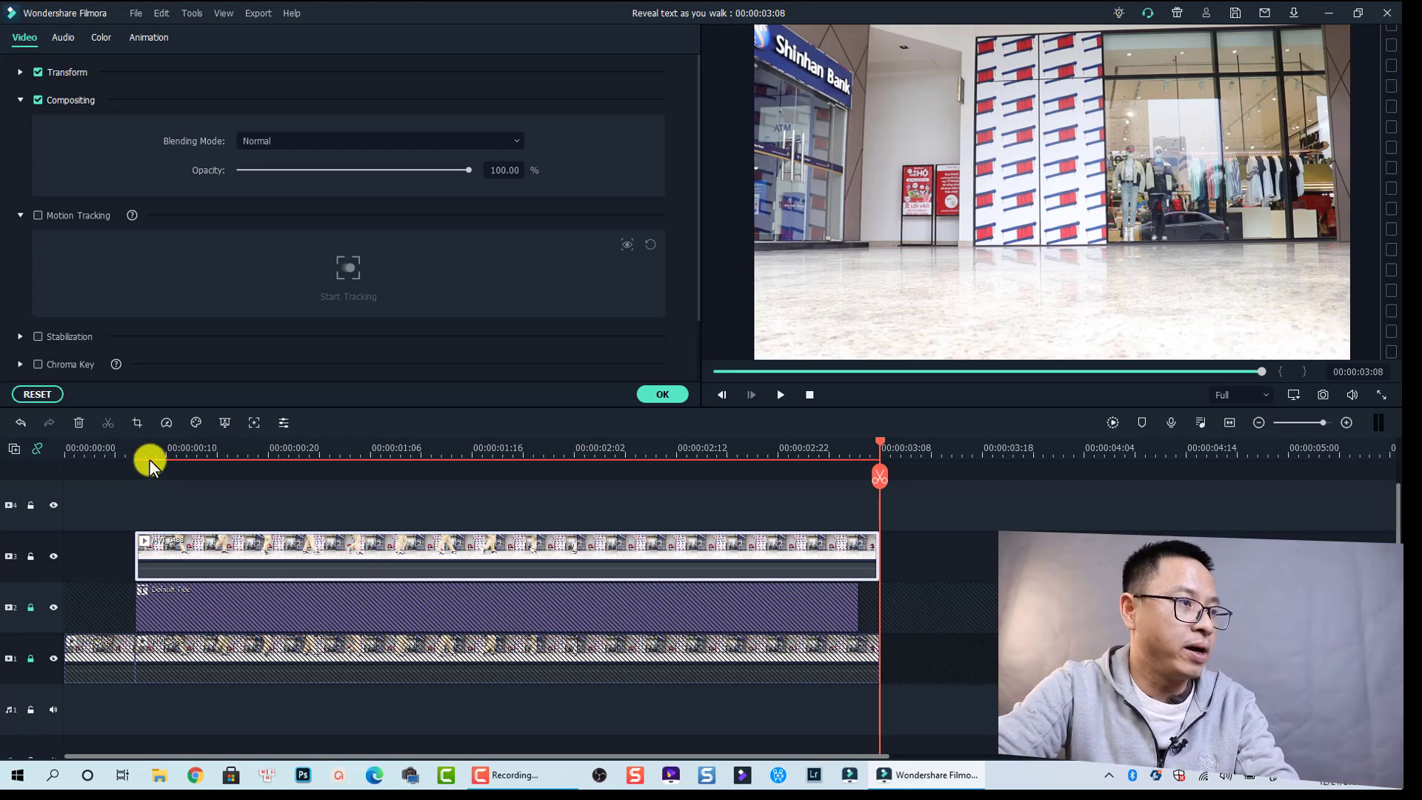
Preview the layering, then set the top walking clip's Compositing Opacity to 77.39
{"action": "left_click_drag", "start_coordinate": [137, 447], "coordinate": [117, 442]}
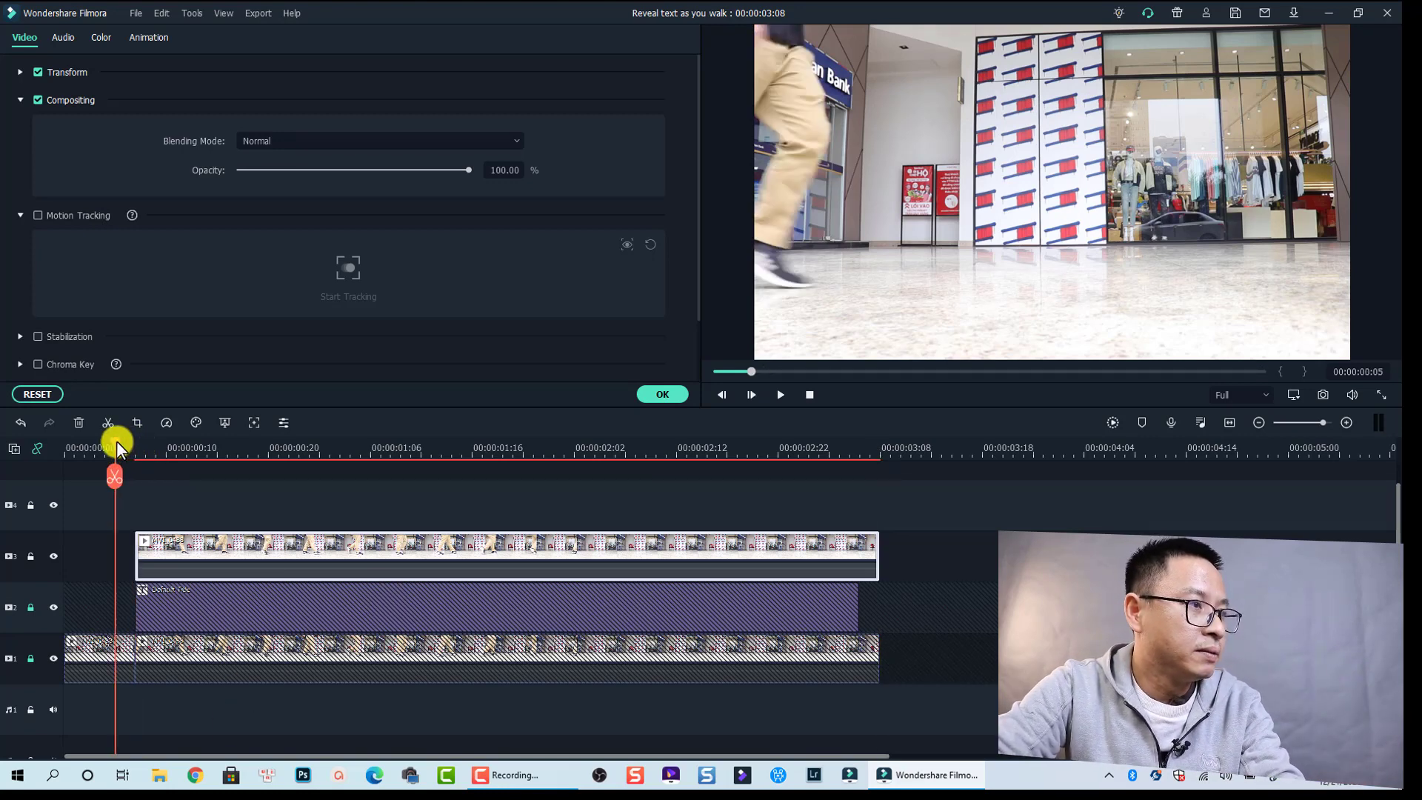
{"action": "key", "text": "space"}
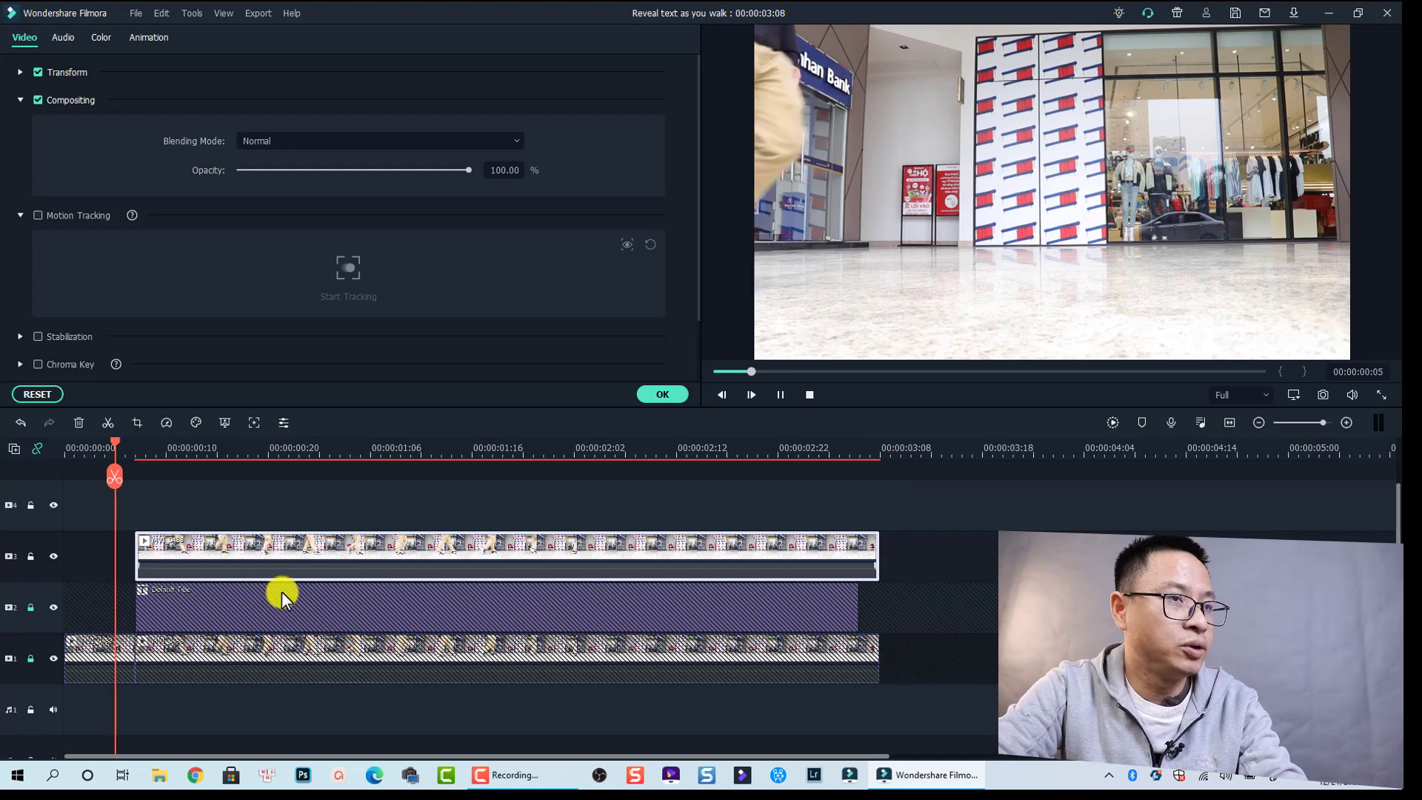
{"action": "key", "text": "space"}
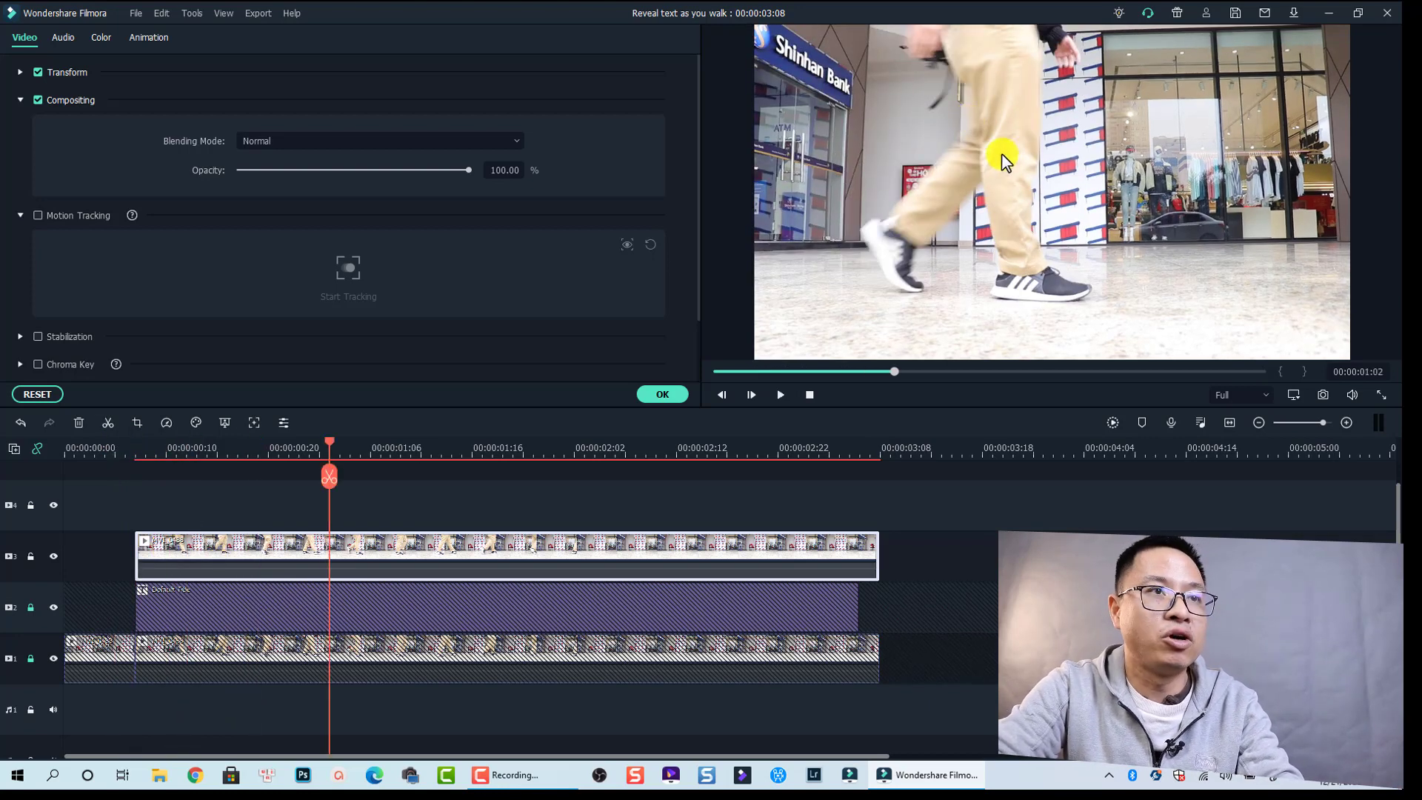
{"action": "left_click", "coordinate": [385, 542]}
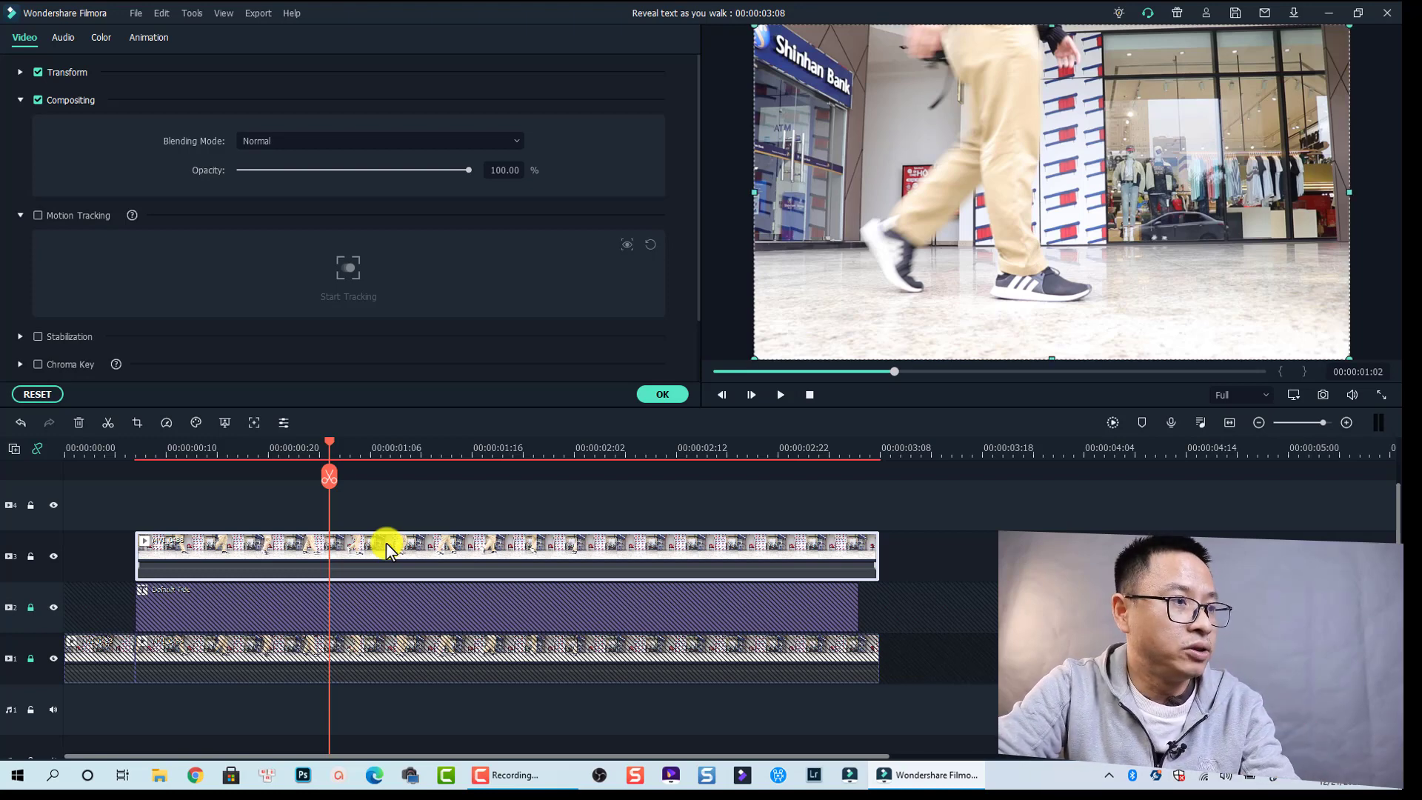
{"action": "left_click", "coordinate": [21, 100]}
{"action": "left_click", "coordinate": [21, 100]}
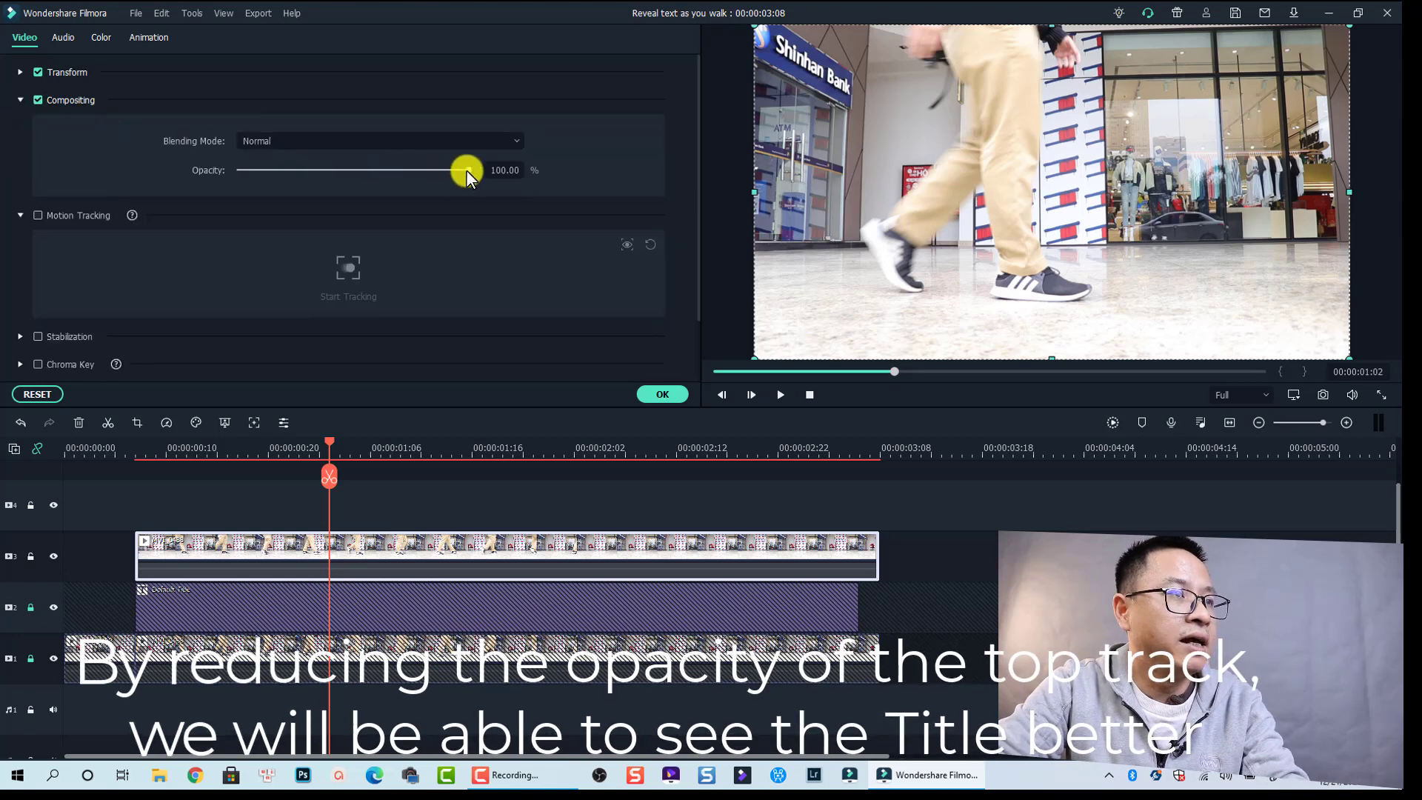
{"action": "left_click_drag", "start_coordinate": [468, 169], "coordinate": [438, 170]}
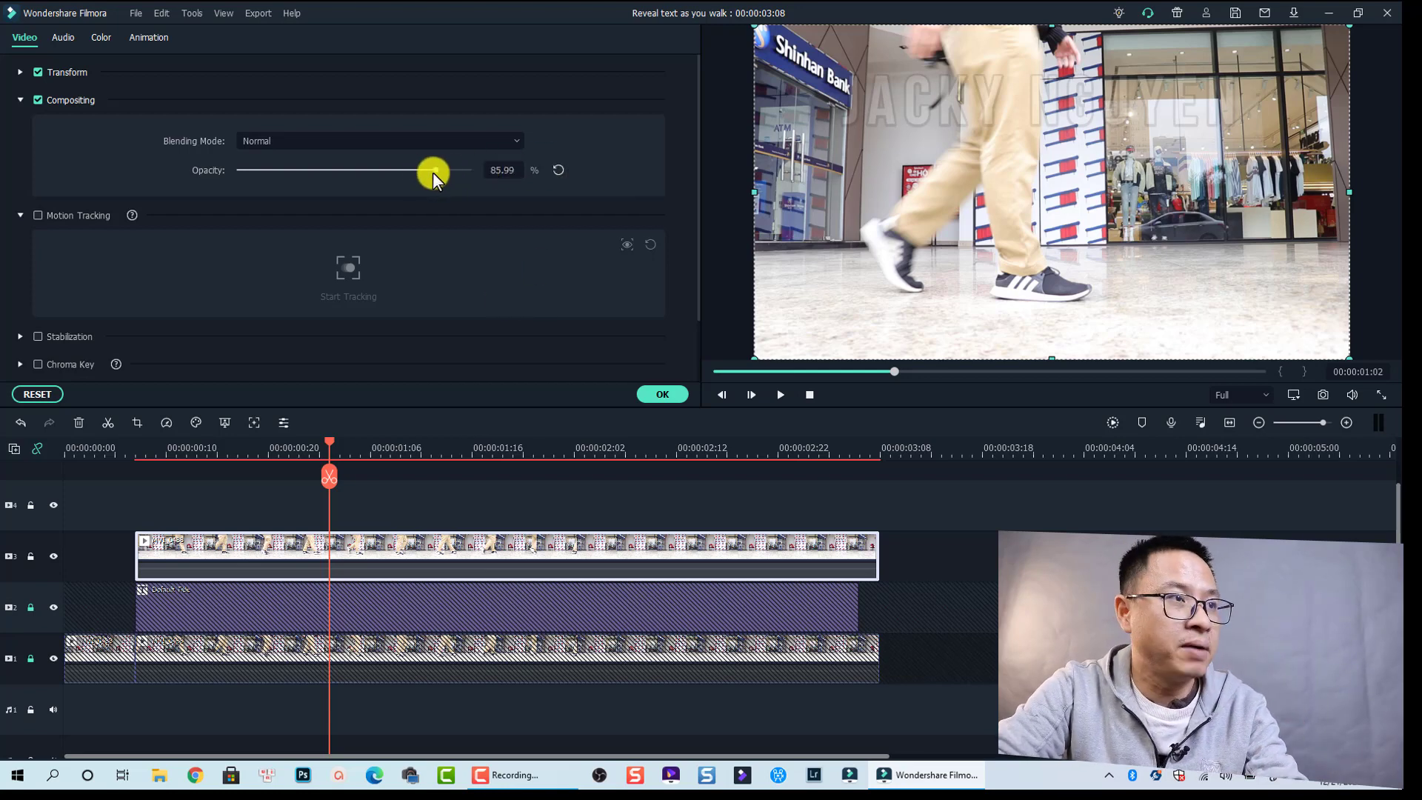
{"action": "left_click_drag", "start_coordinate": [432, 167], "coordinate": [416, 170]}
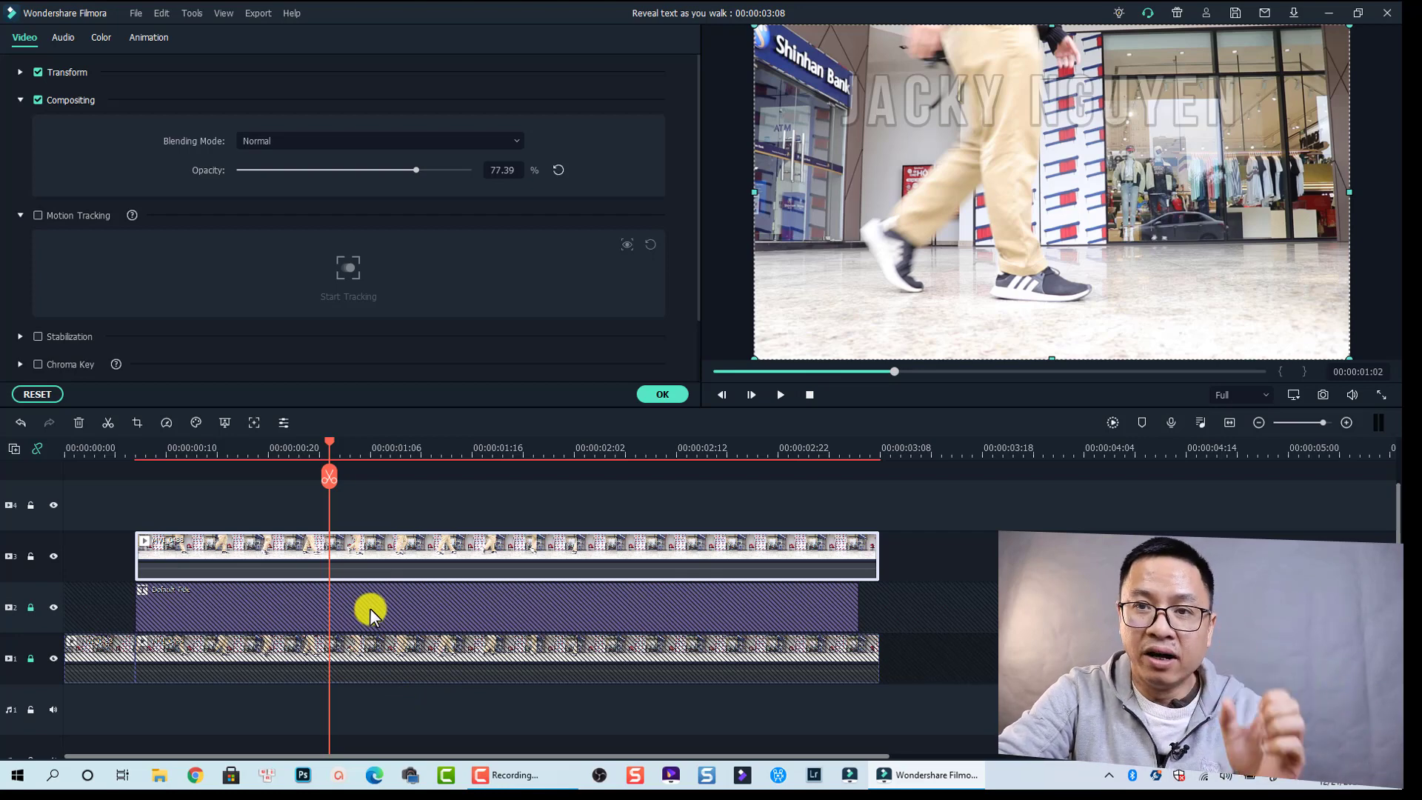
Apply Image Mask from the Utility effects to the top walking clip and open its video settings
{"action": "left_click", "coordinate": [664, 396]}
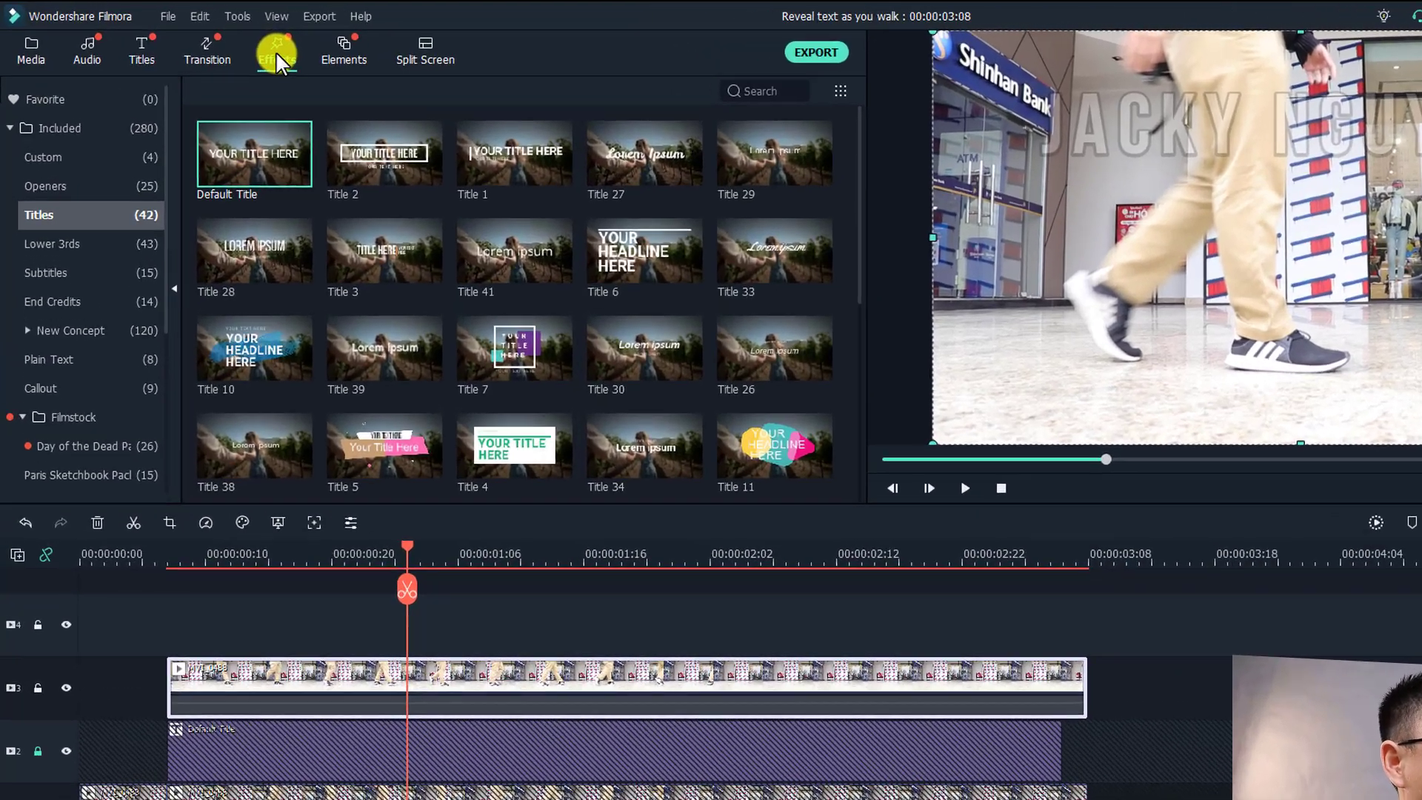
{"action": "left_click", "coordinate": [225, 41]}
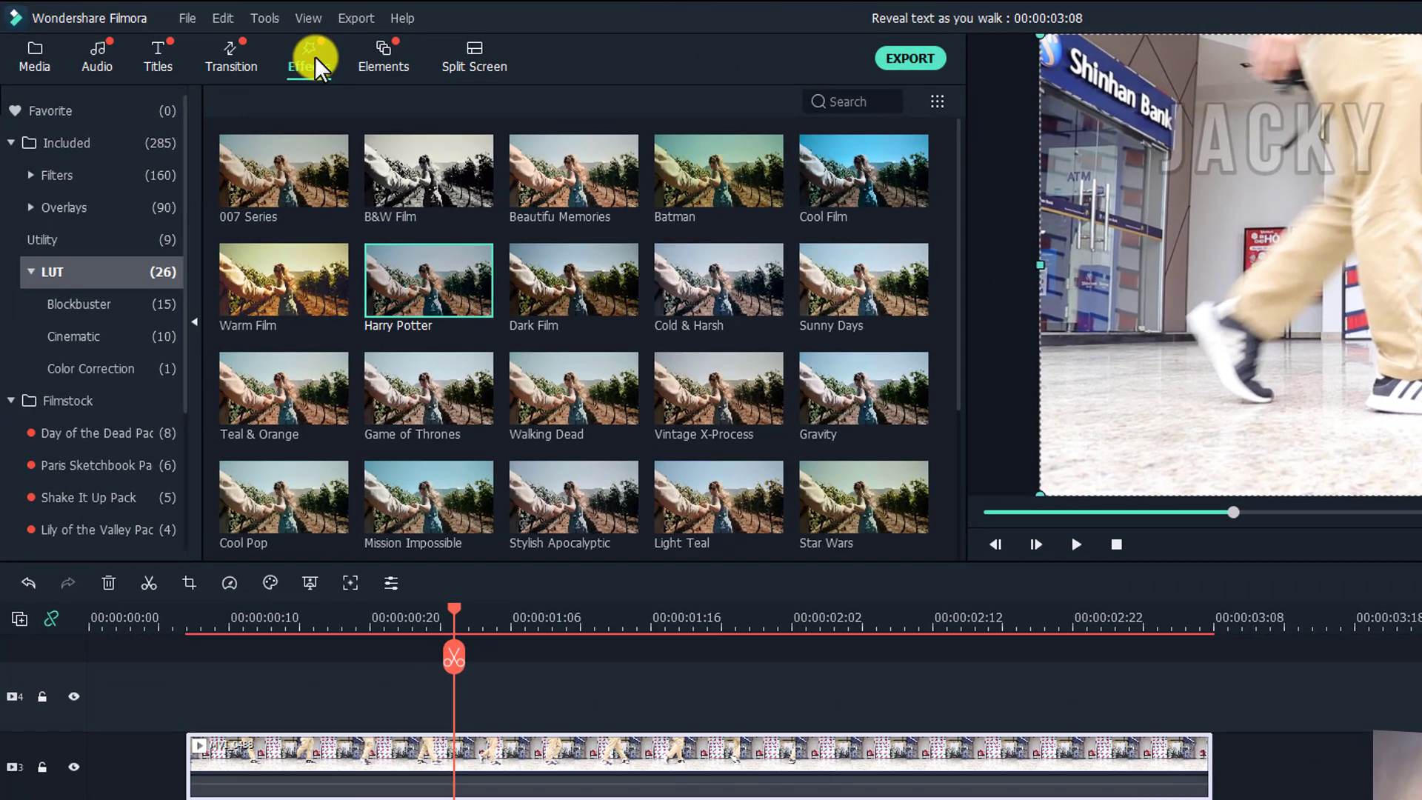
{"action": "left_click", "coordinate": [46, 240]}
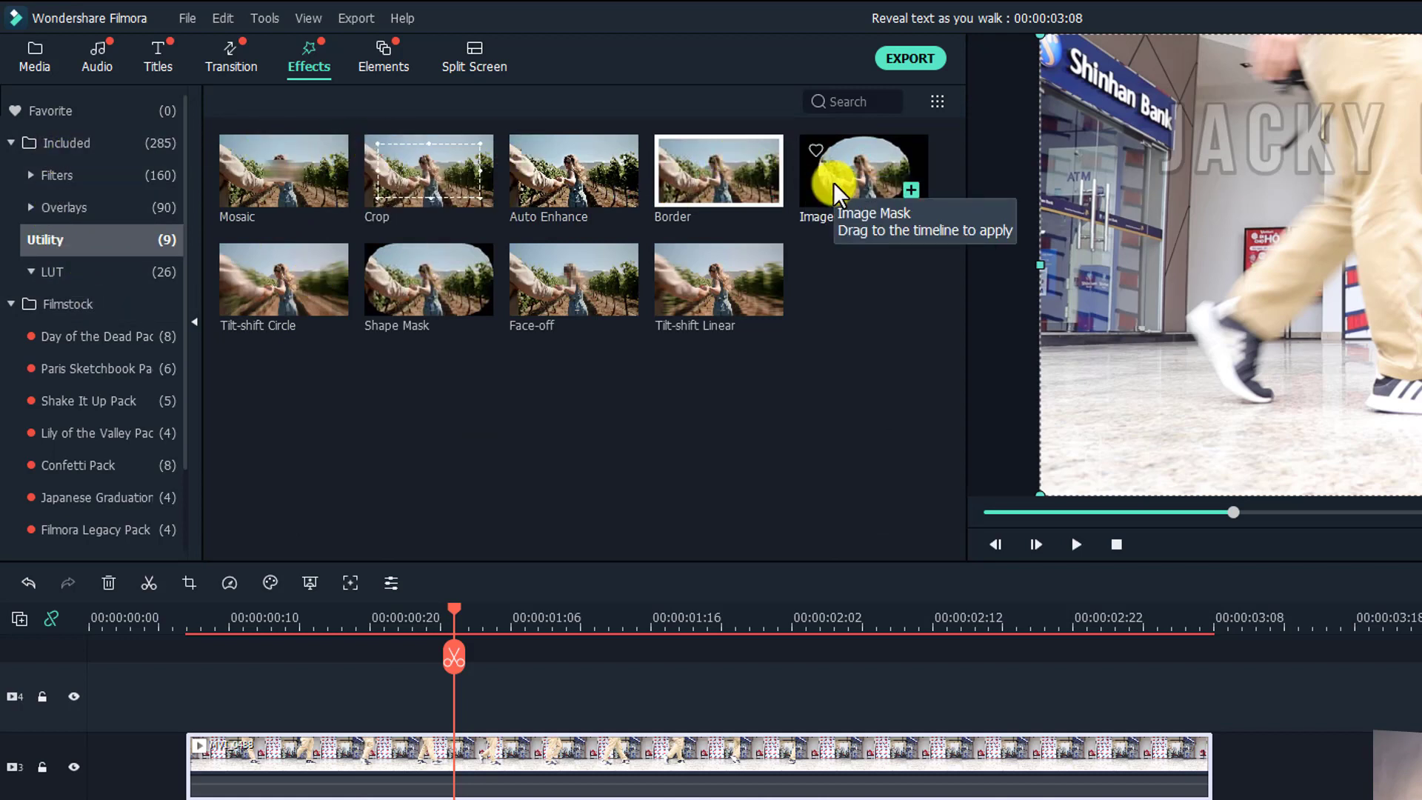
{"action": "left_click_drag", "start_coordinate": [836, 185], "coordinate": [405, 774]}
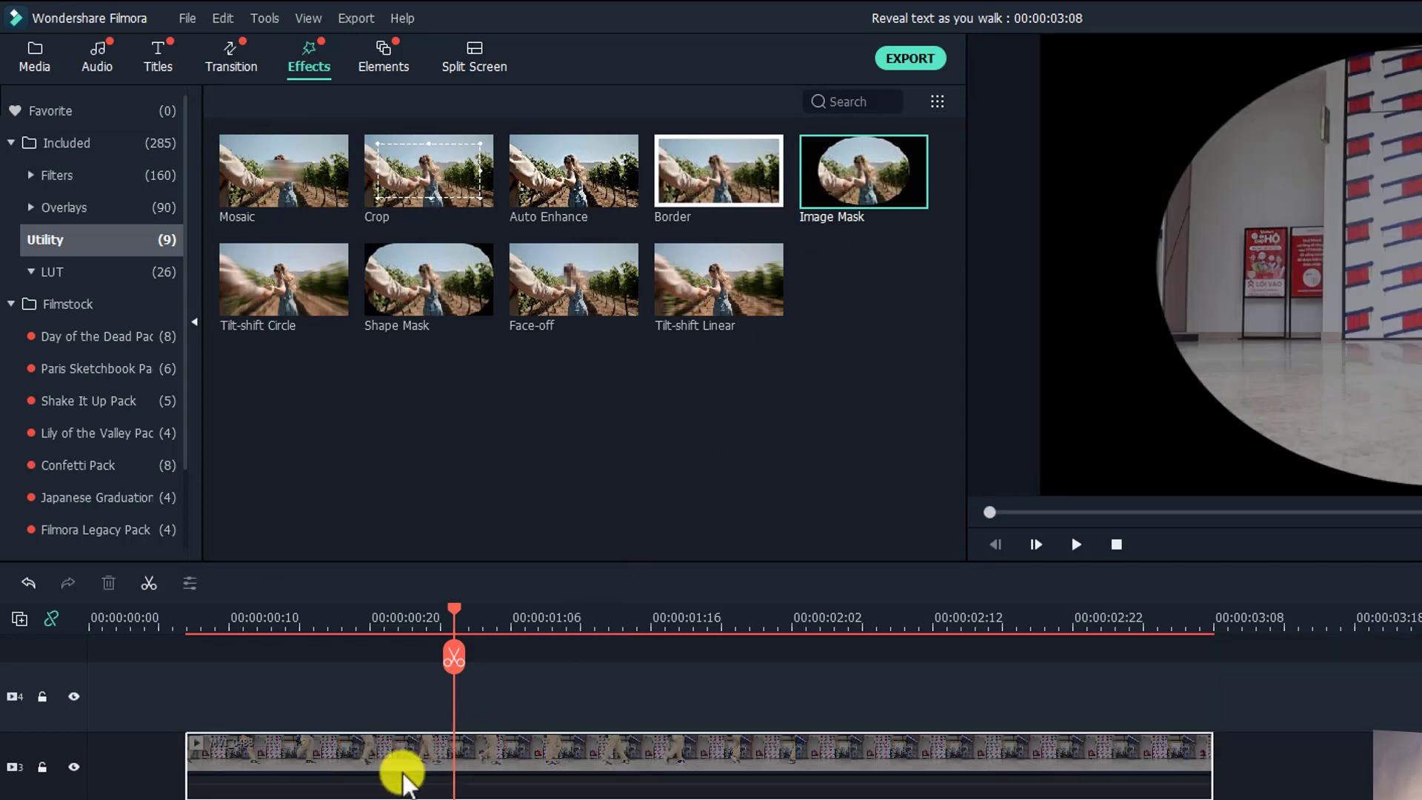
{"action": "left_click", "coordinate": [404, 774]}
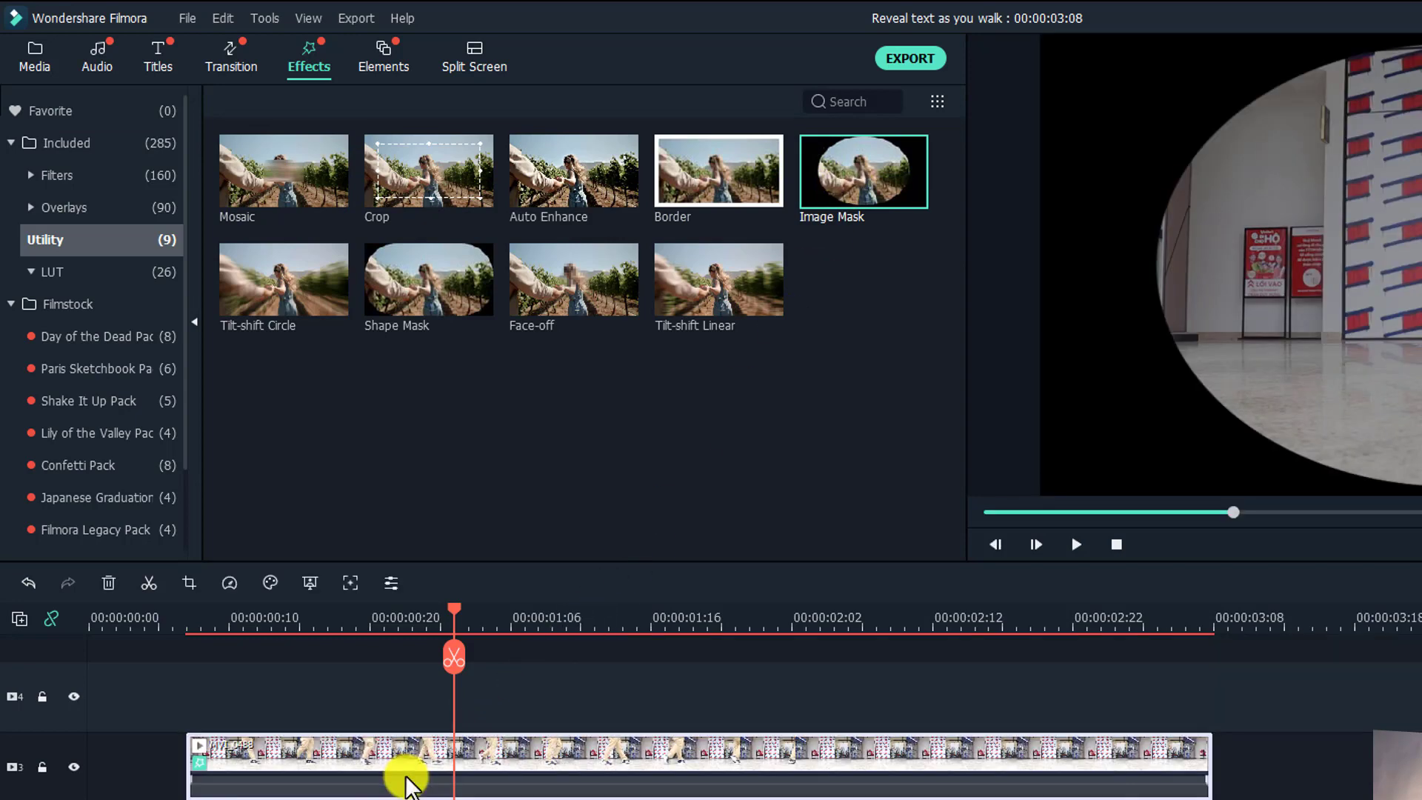
{"action": "left_click", "coordinate": [188, 618]}
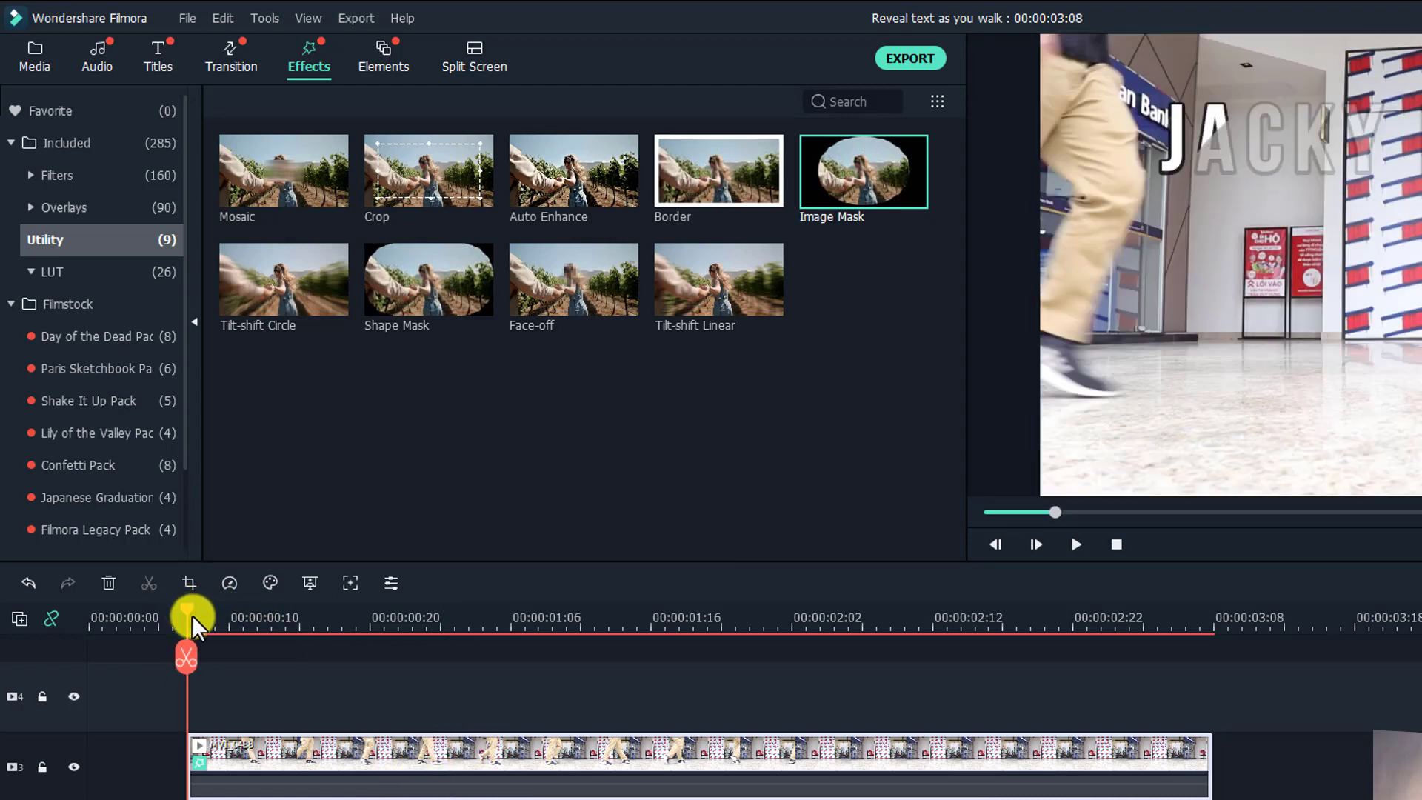
{"action": "double_click", "coordinate": [336, 768]}
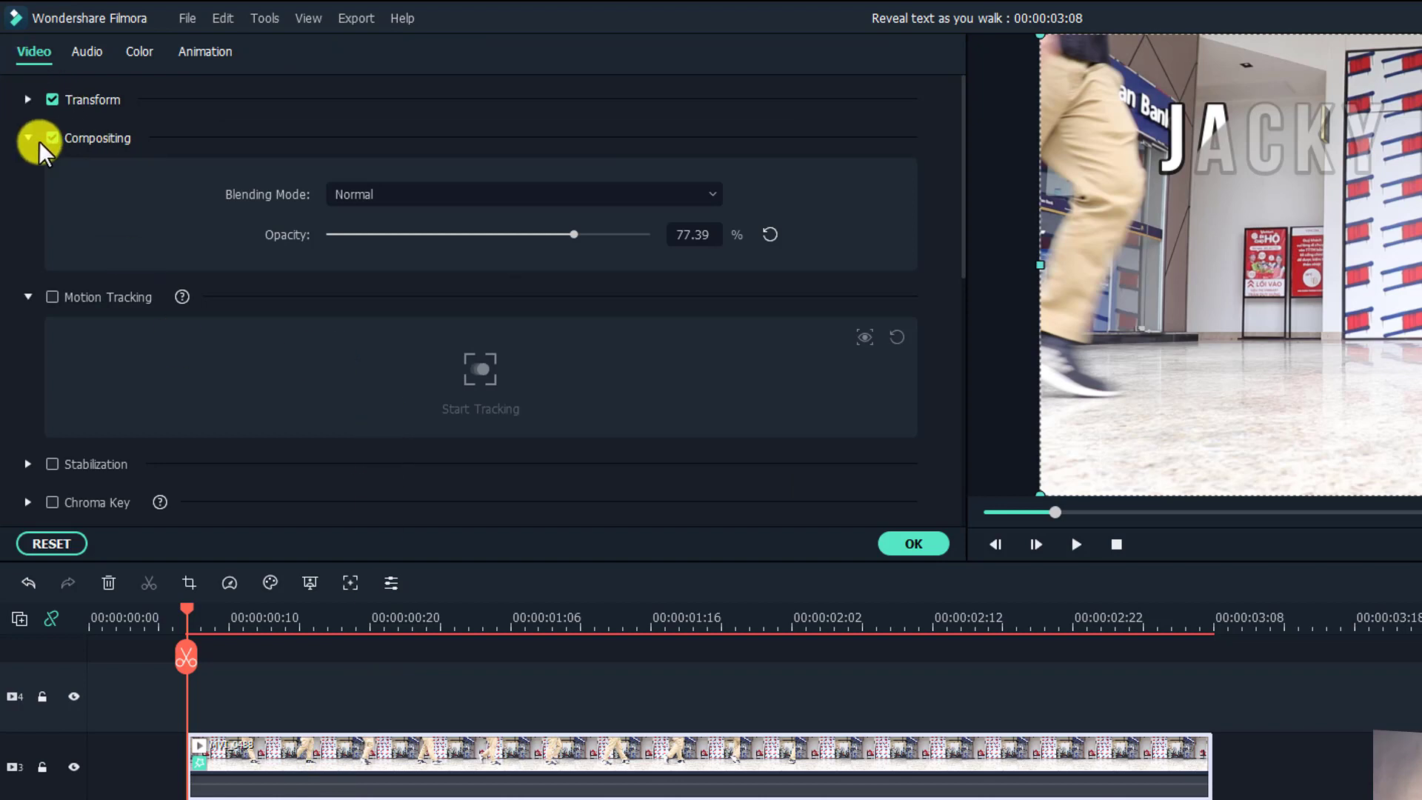
Switch the Image Mask to the sixth, split-edge preset mask
{"action": "scroll", "coordinate": [44, 481], "scroll_direction": "down", "scroll_amount": 3}
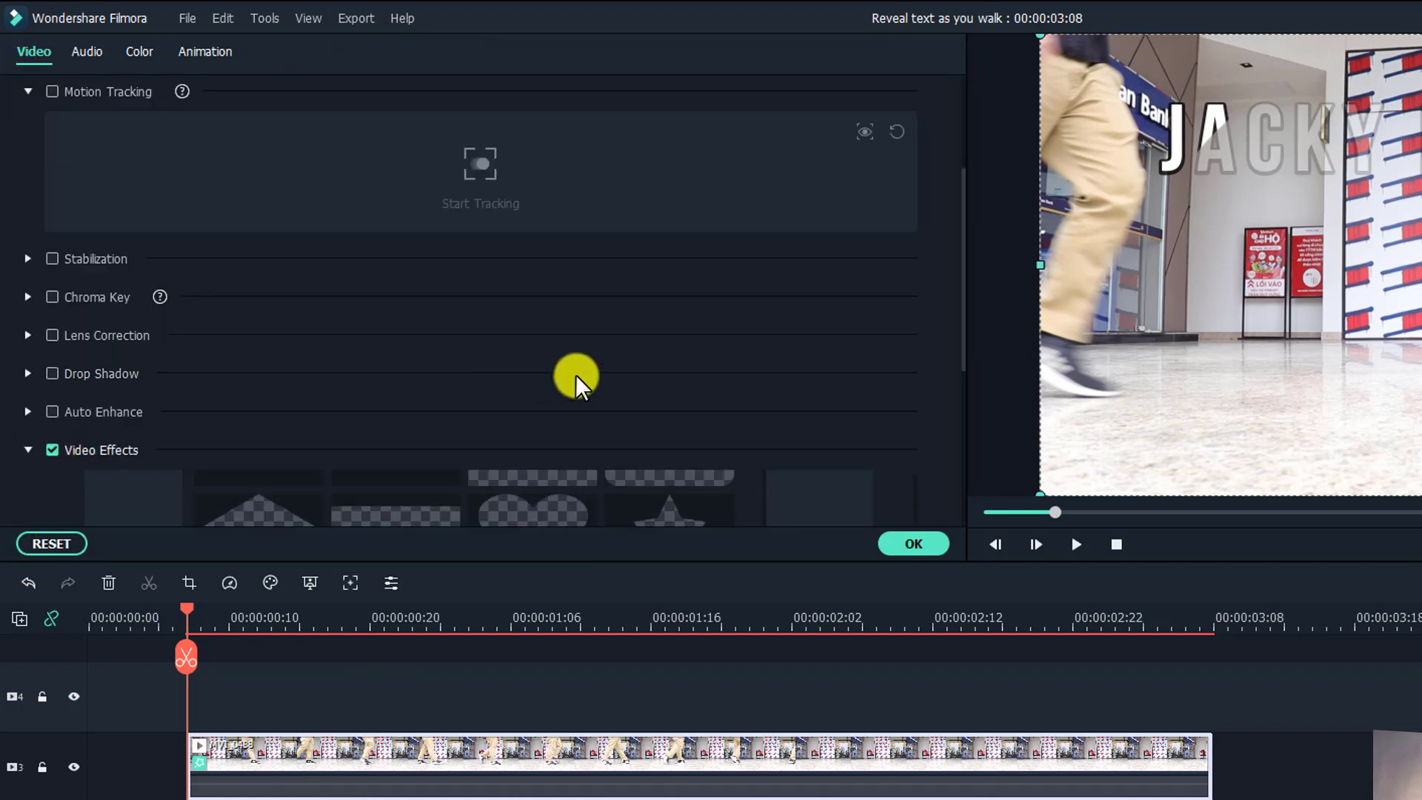
{"action": "scroll", "coordinate": [545, 379], "scroll_direction": "down", "scroll_amount": 1}
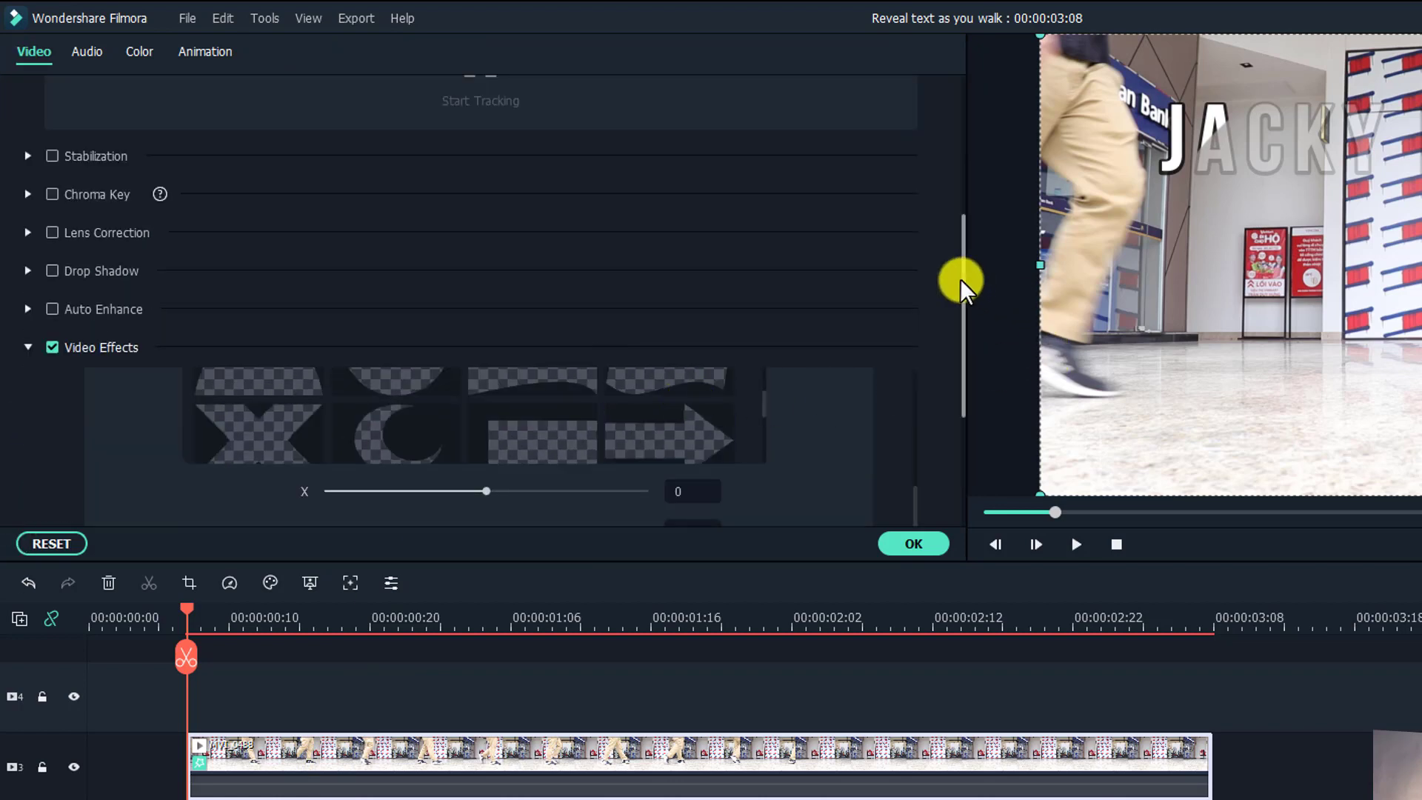
{"action": "left_click_drag", "start_coordinate": [963, 281], "coordinate": [958, 349]}
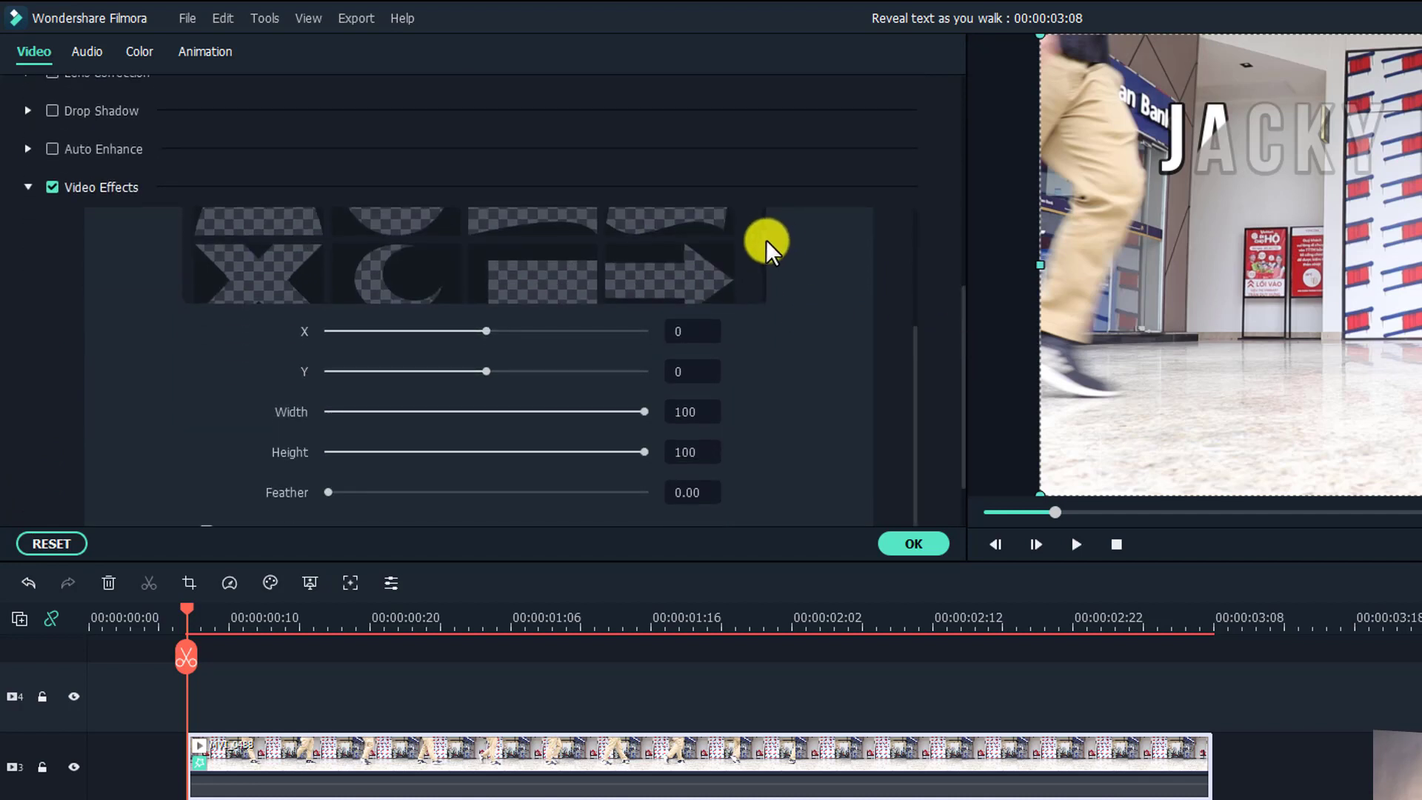
{"action": "scroll", "coordinate": [766, 249], "scroll_direction": "up", "scroll_amount": 2}
{"action": "left_click_drag", "start_coordinate": [763, 394], "coordinate": [761, 470]}
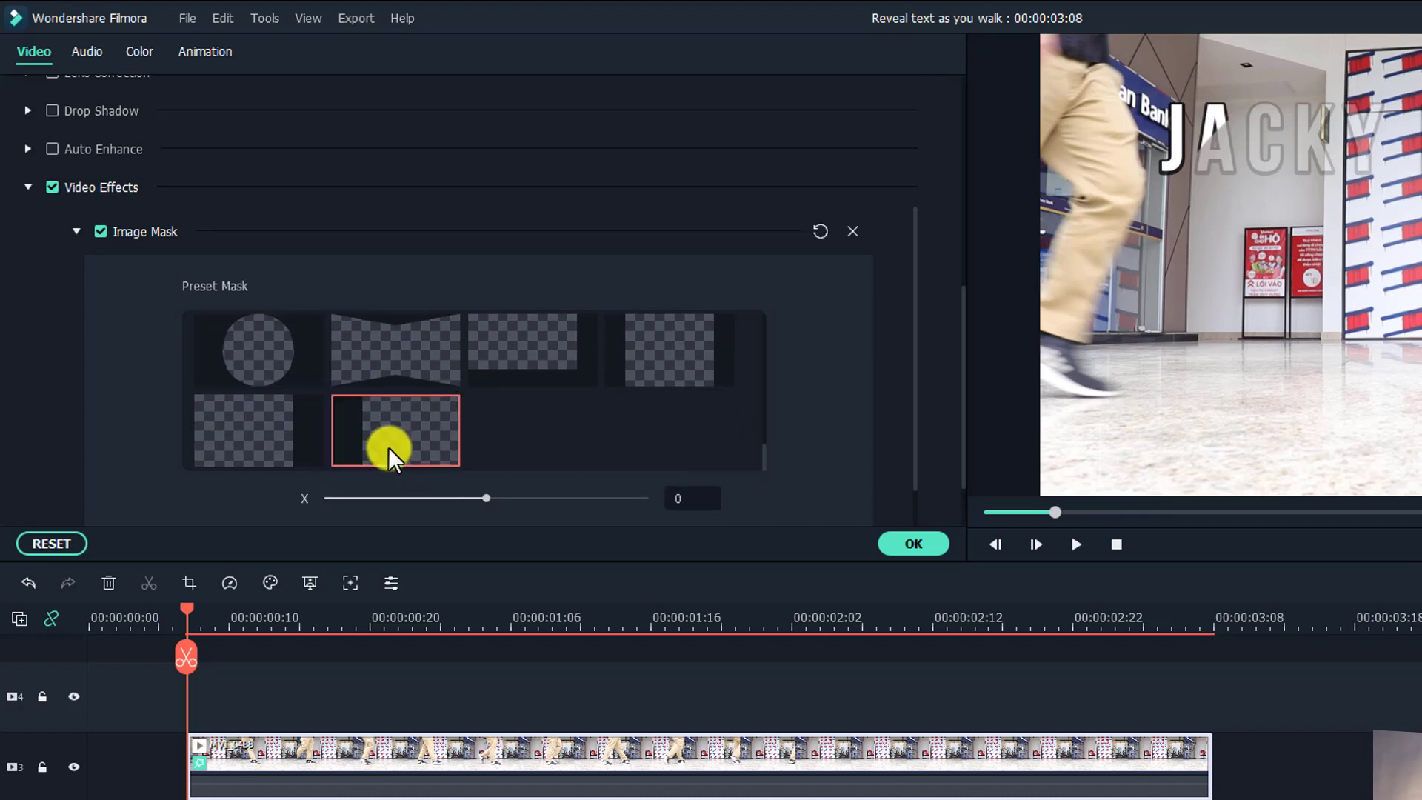
{"action": "left_click", "coordinate": [388, 446]}
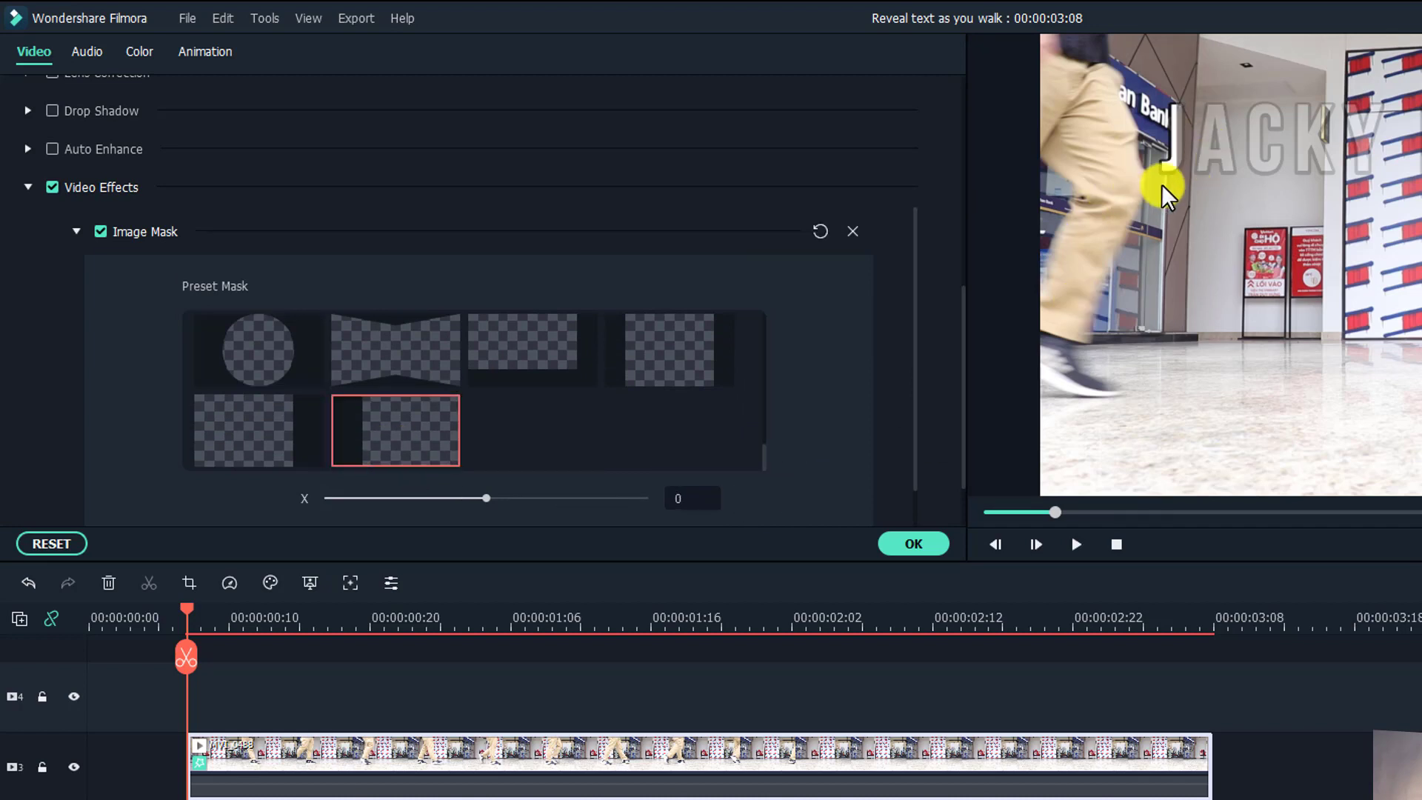
Play back to check the walker covering the title, then unlock the title track
{"action": "key", "text": "space"}
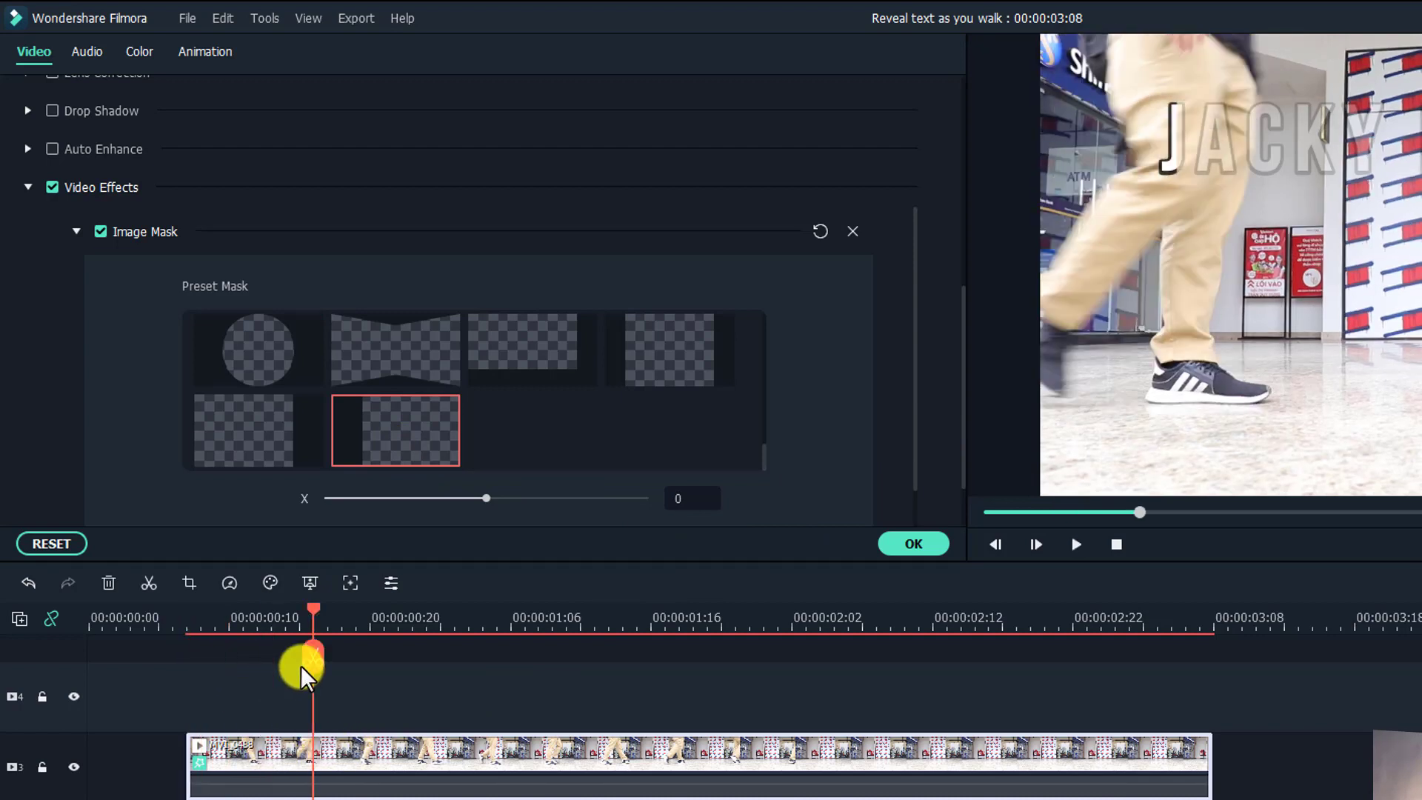
{"action": "key", "text": "space"}
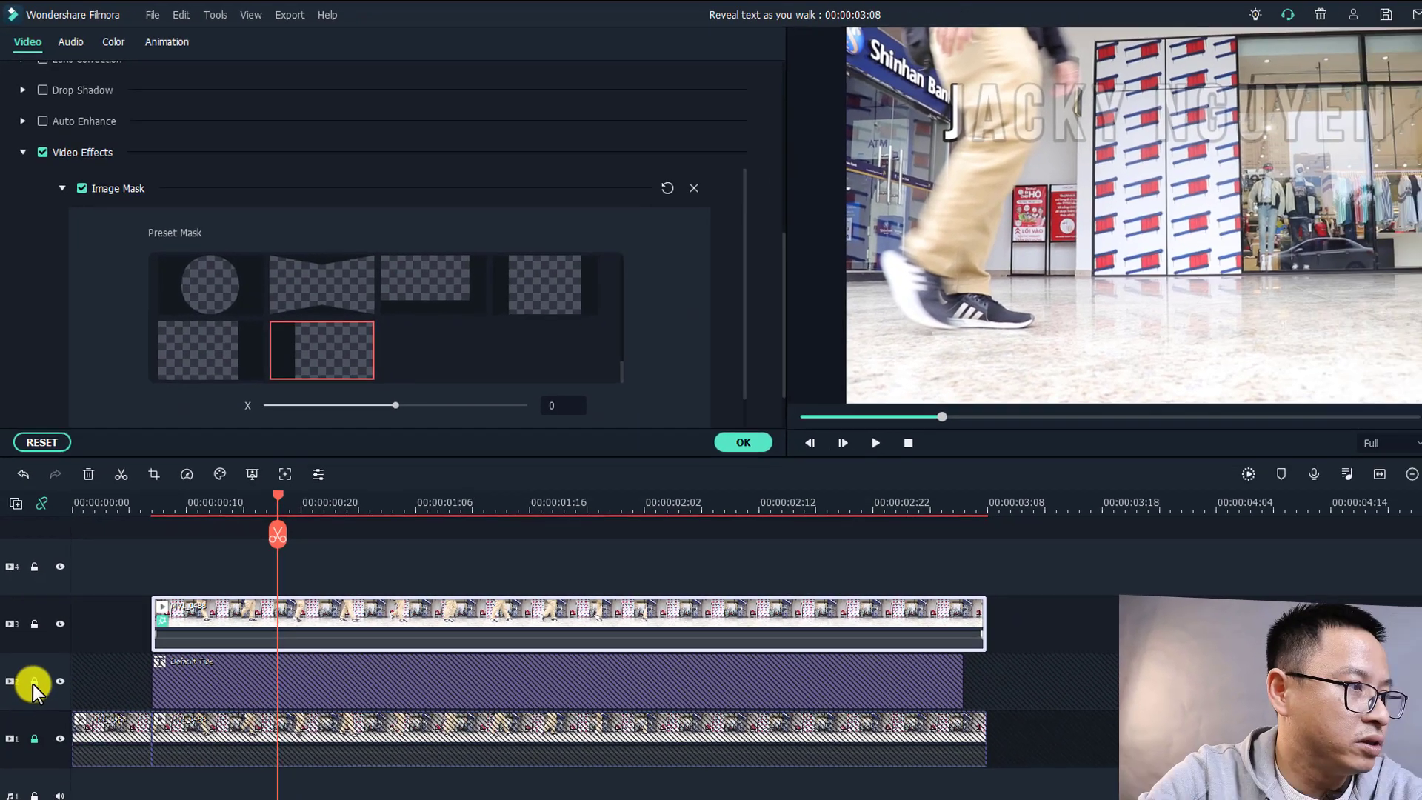
{"action": "left_click", "coordinate": [32, 681]}
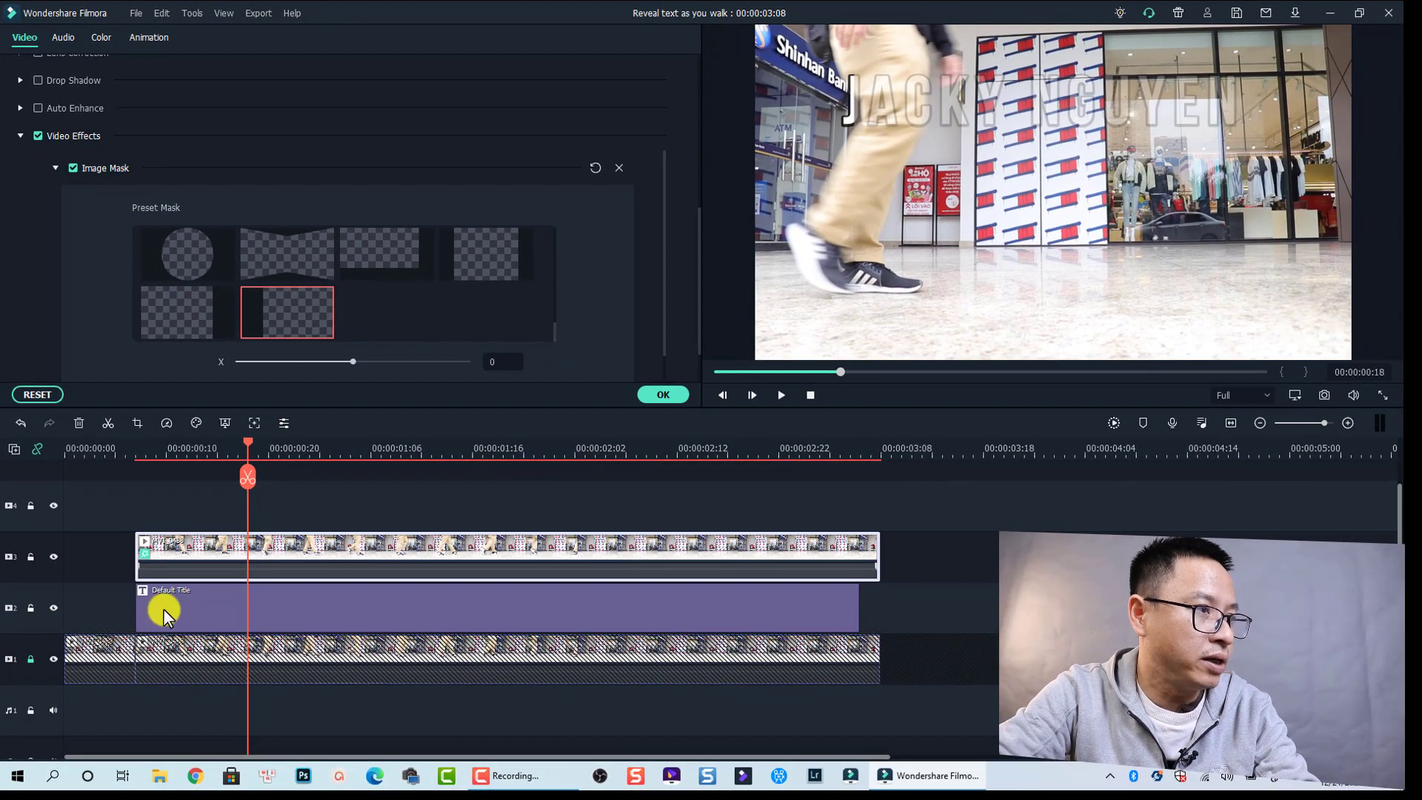
Slide the JACKY NGUYEN title to start at 00:00:00:18, preview the reveal, and zoom the timeline in
{"action": "left_click_drag", "start_coordinate": [167, 610], "coordinate": [273, 605]}
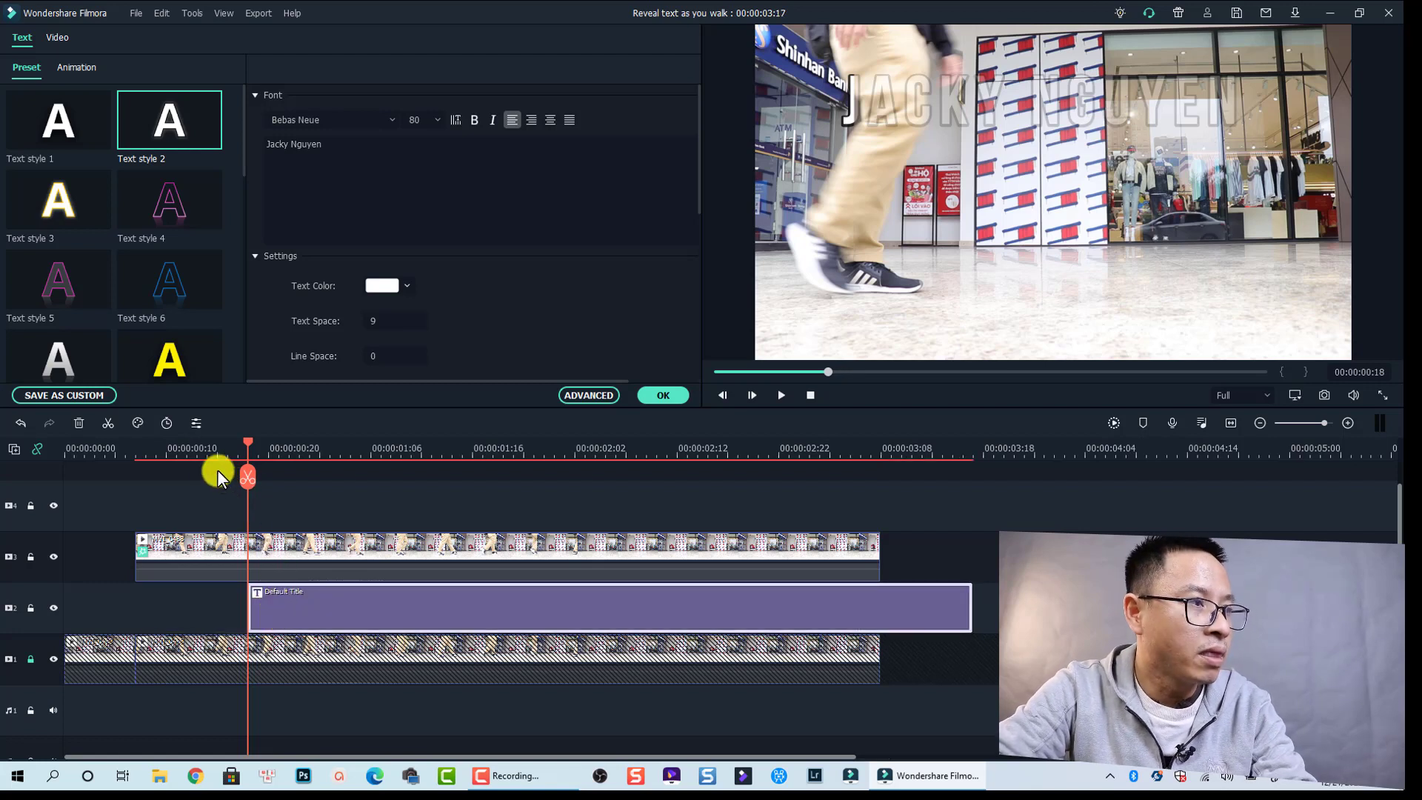
{"action": "left_click", "coordinate": [178, 448]}
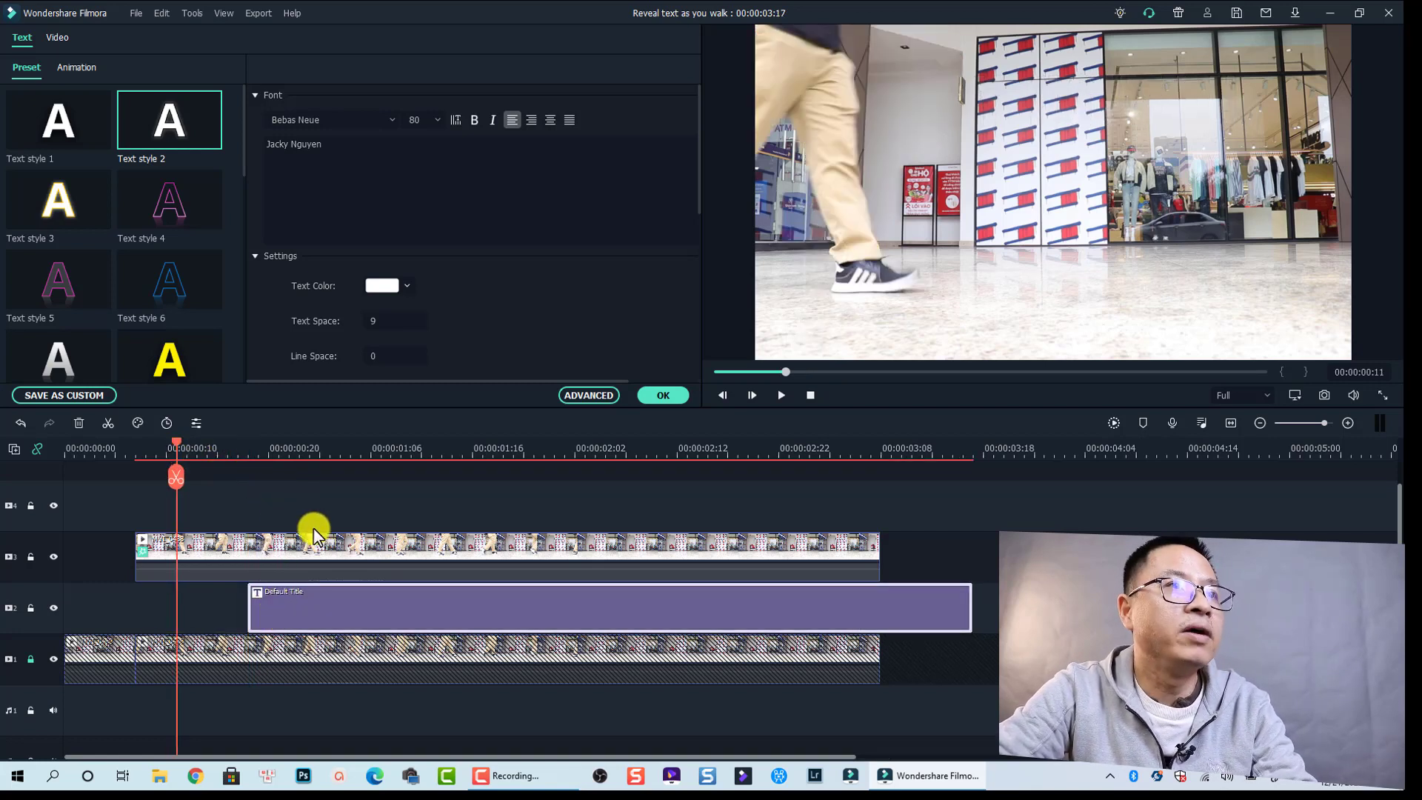
{"action": "key", "text": "space"}
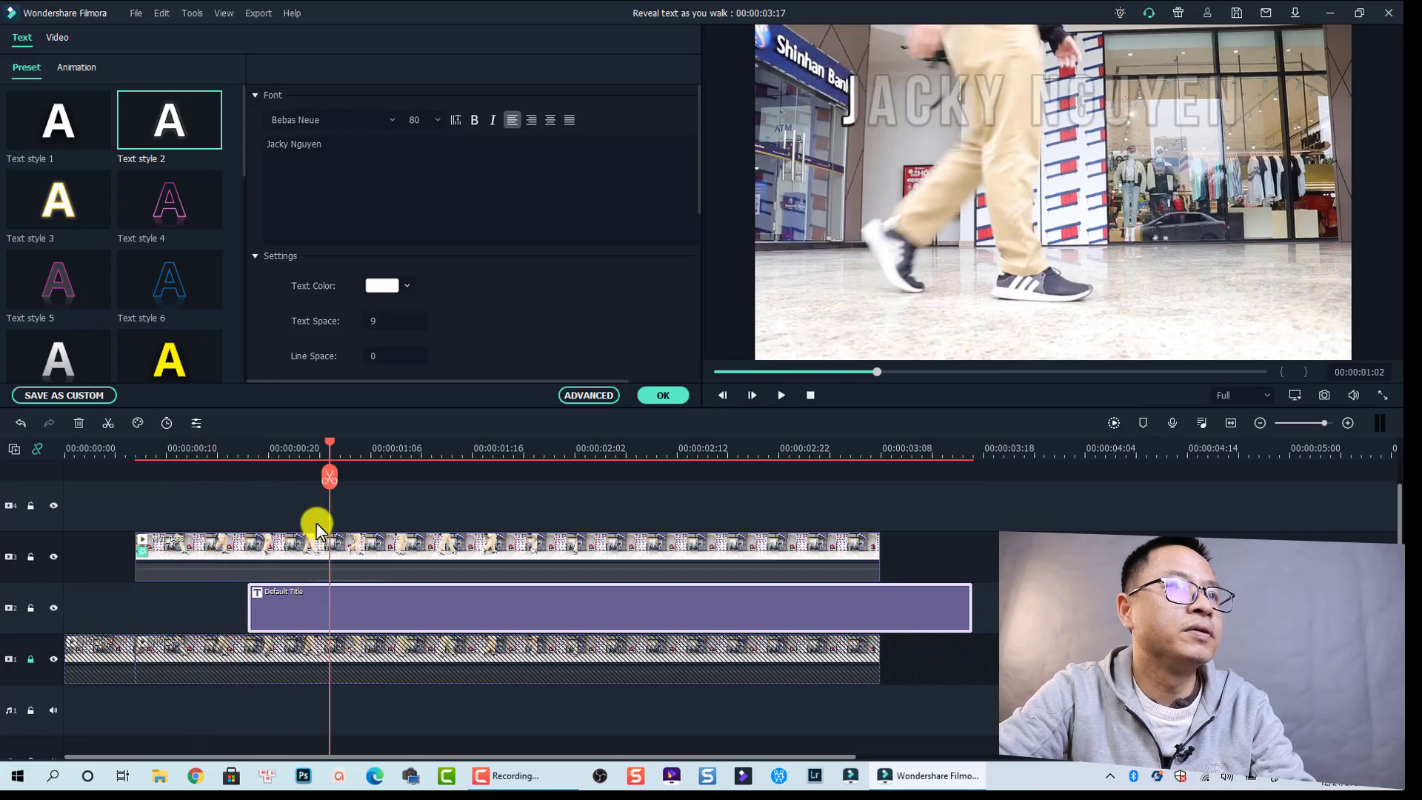
{"action": "left_click_drag", "start_coordinate": [327, 441], "coordinate": [251, 443]}
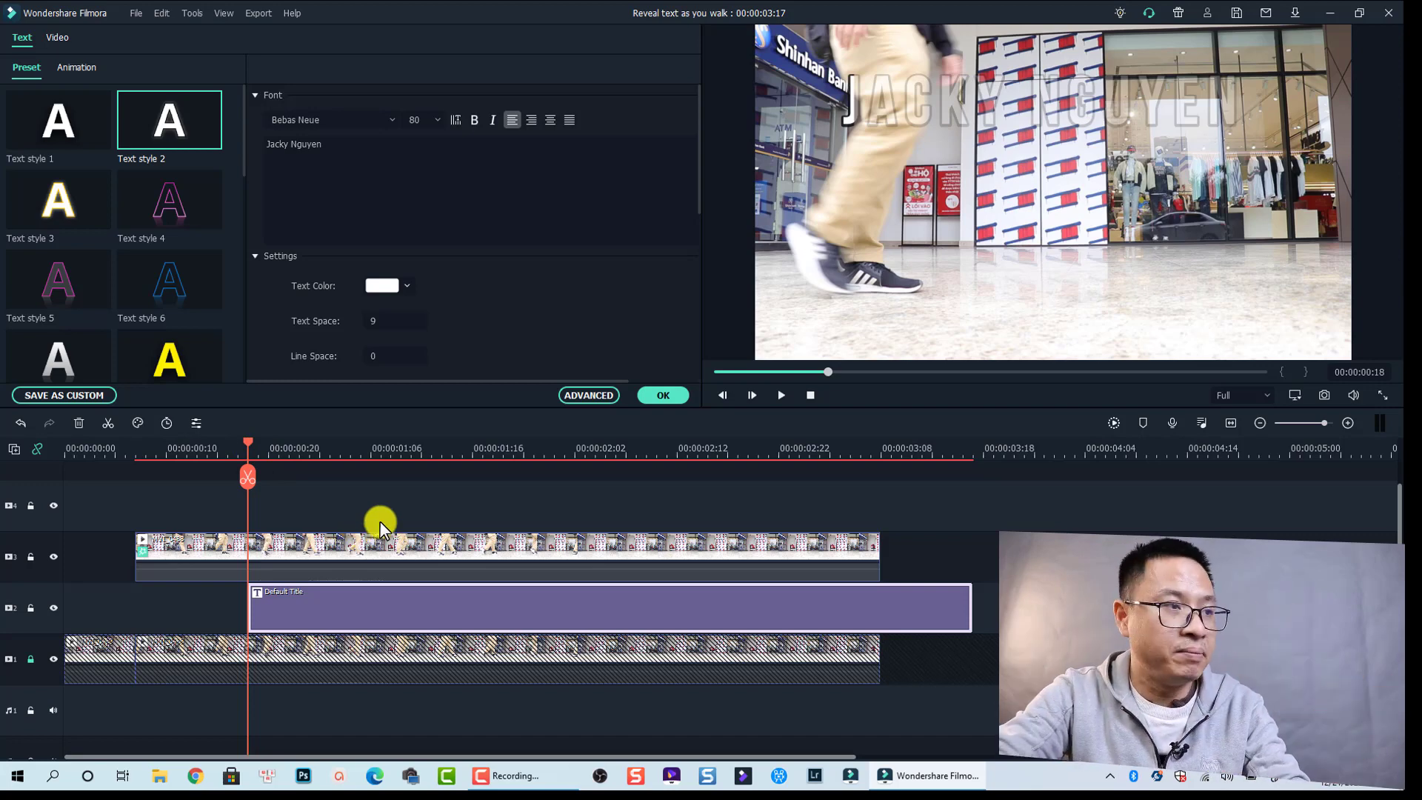
{"action": "left_click_drag", "start_coordinate": [318, 449], "coordinate": [451, 447]}
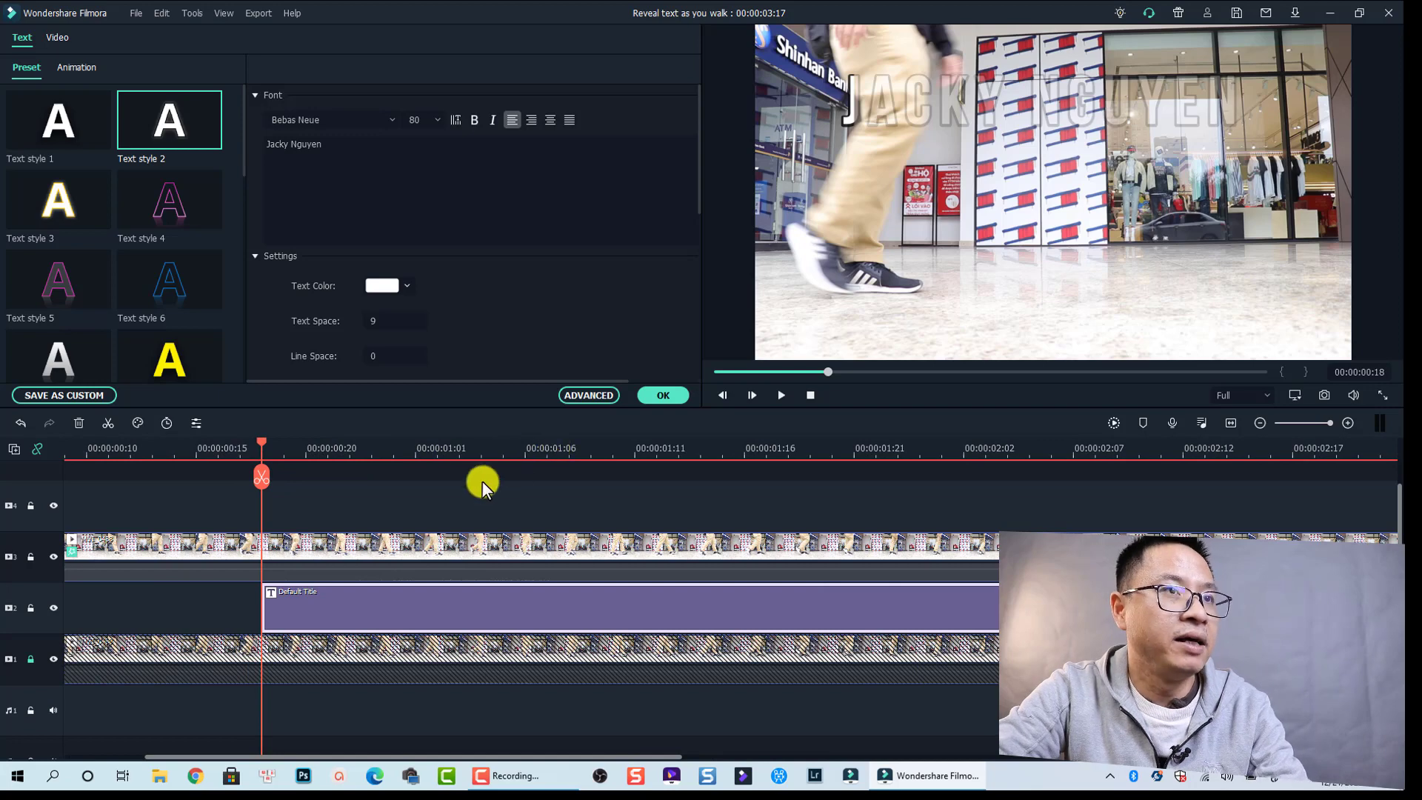
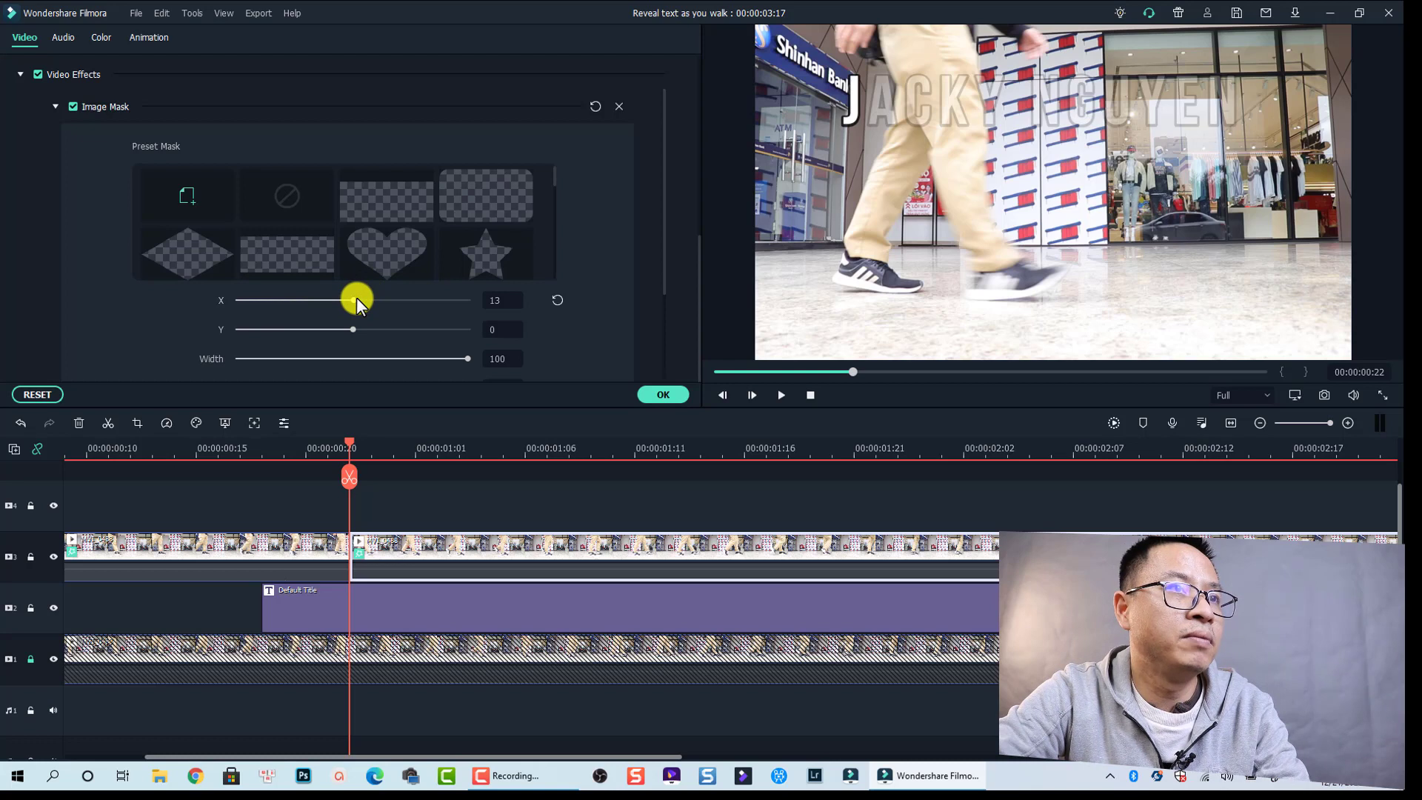
Shift each piece's mask right and split the walking clip at three successive steps, ending at 00:00:01:10
{"action": "left_click_drag", "start_coordinate": [357, 300], "coordinate": [363, 297]}
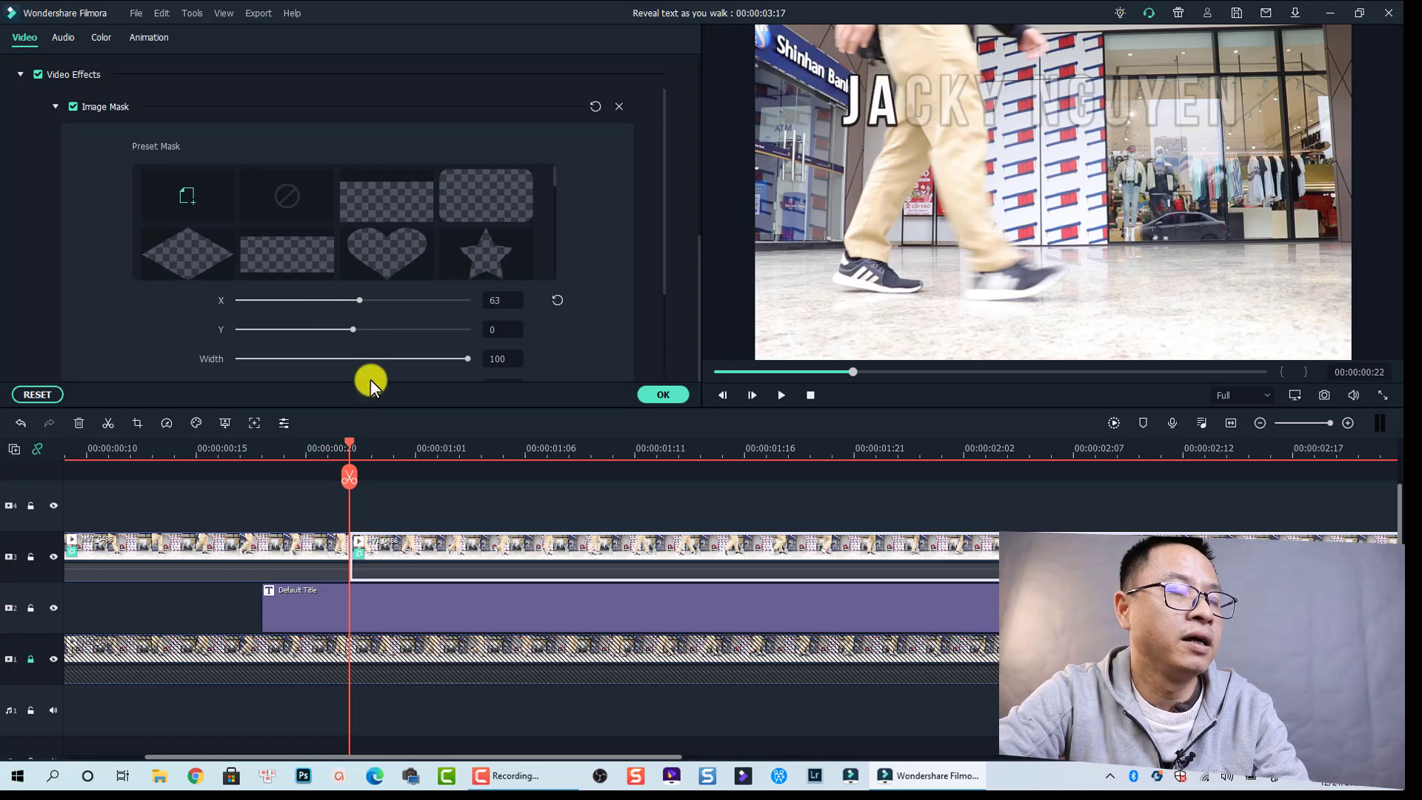
{"action": "left_click", "coordinate": [437, 451]}
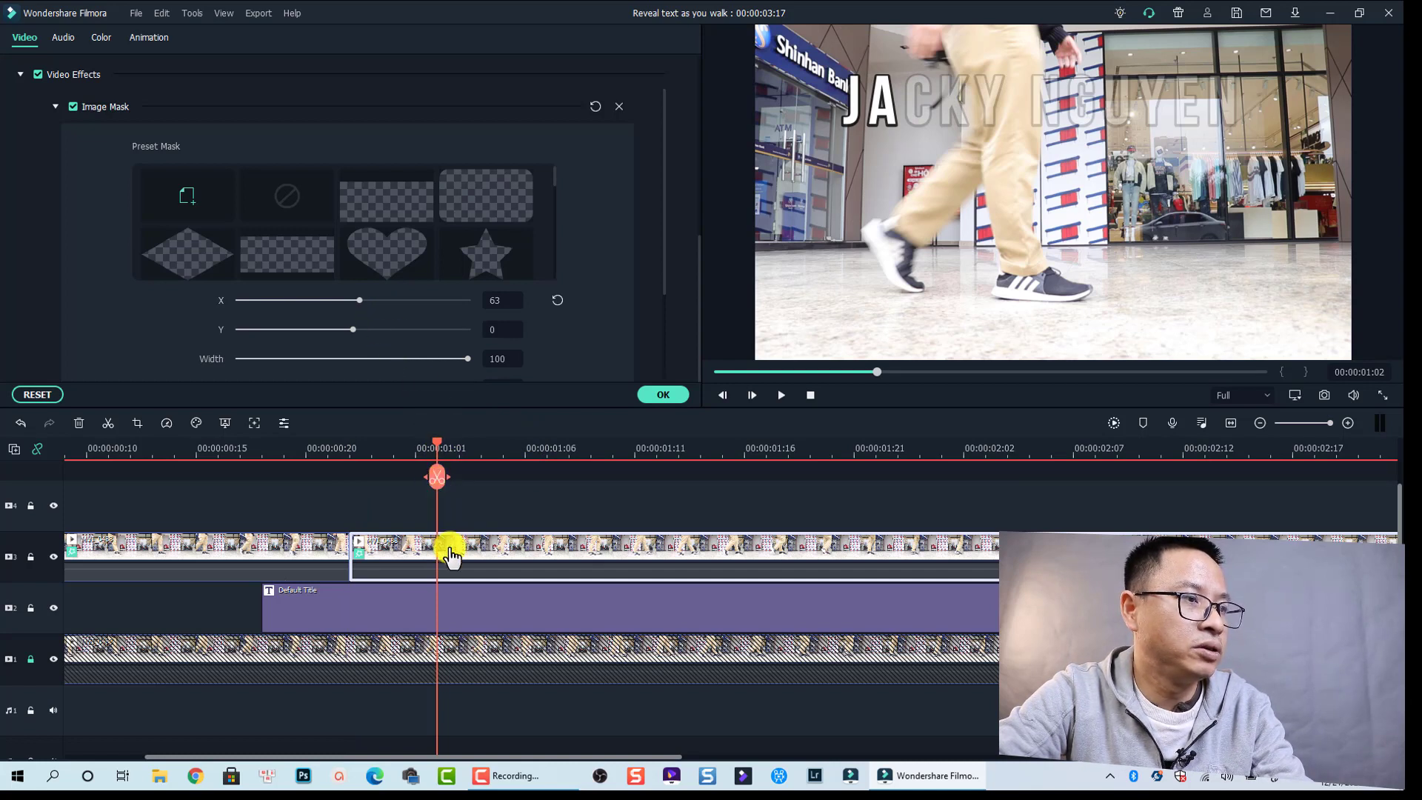
{"action": "key", "text": "ctrl+b"}
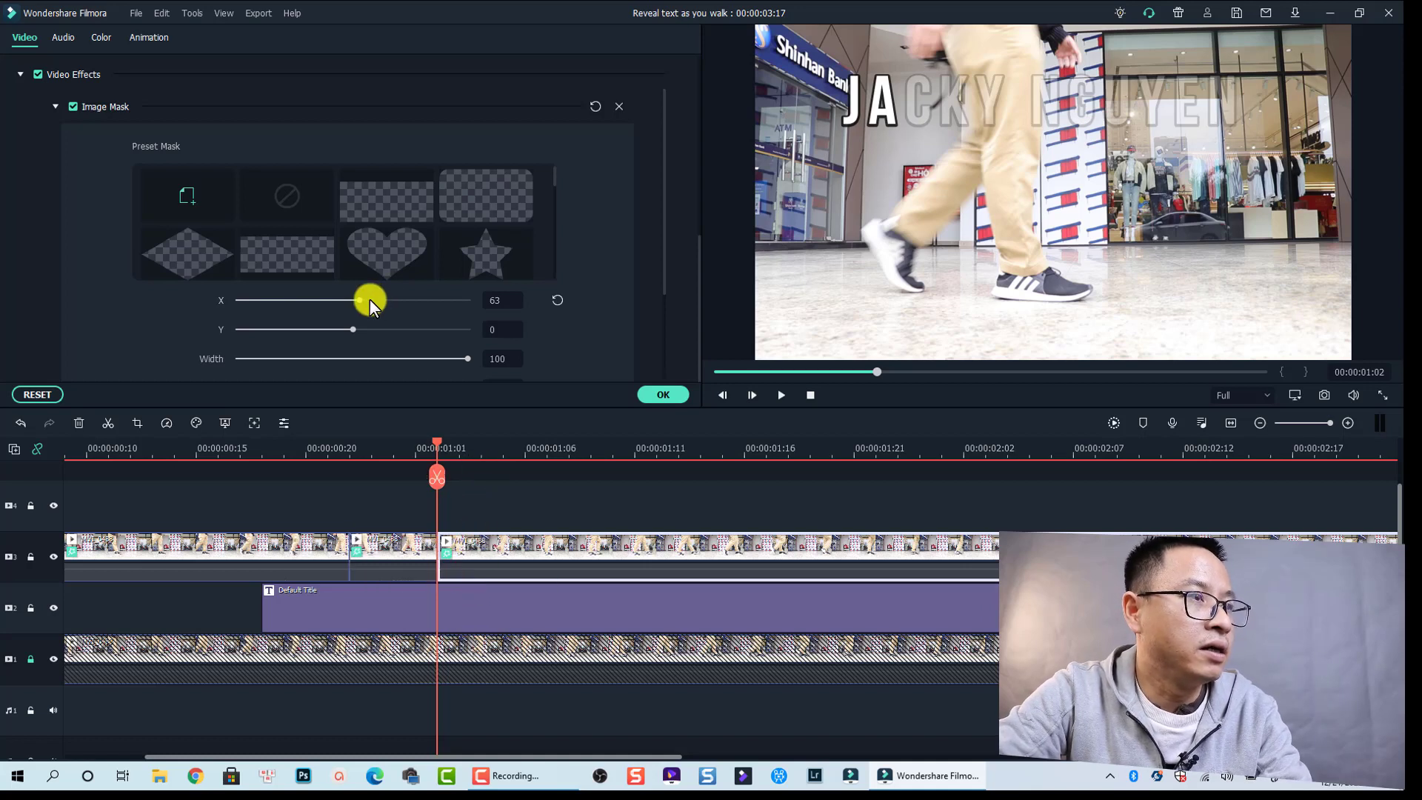
{"action": "left_click_drag", "start_coordinate": [360, 299], "coordinate": [370, 302]}
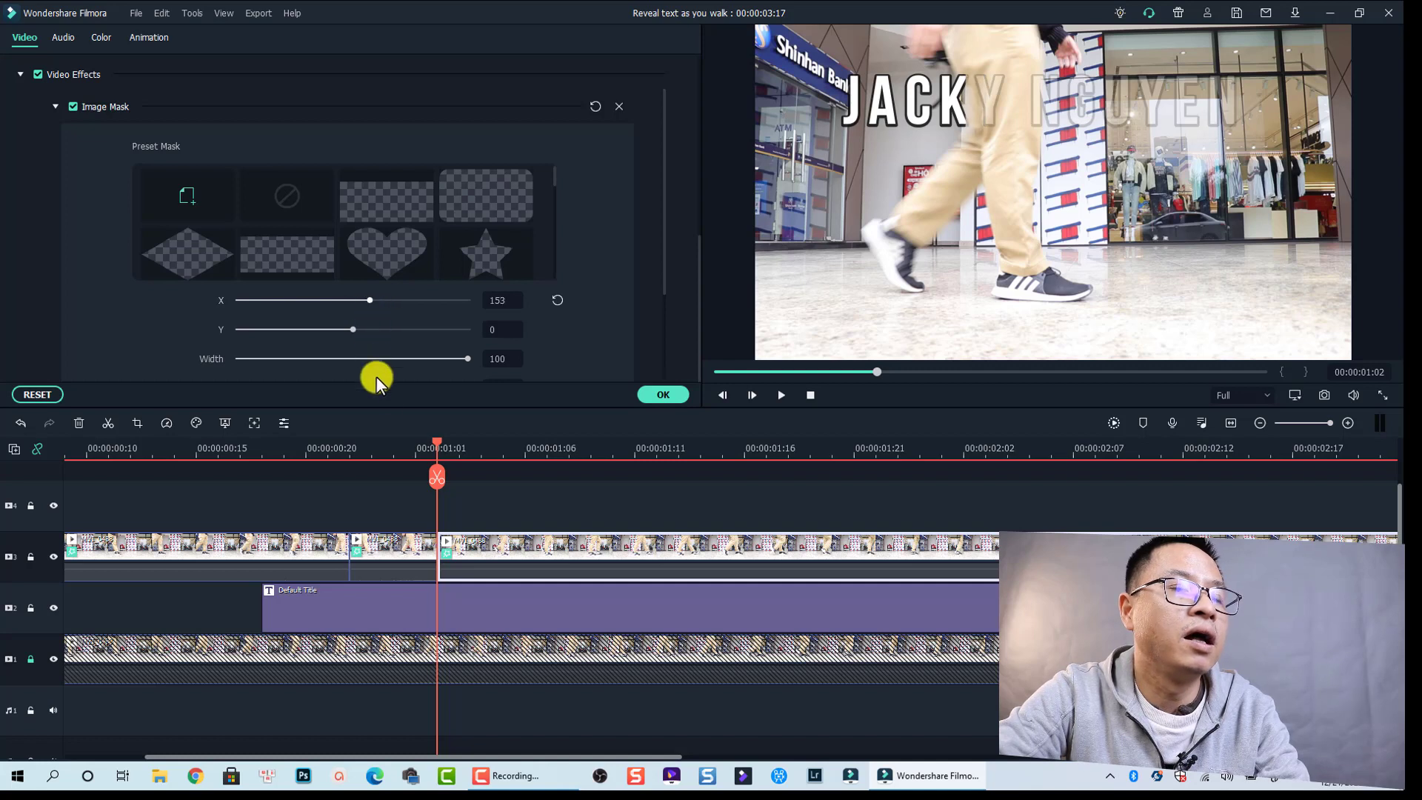
{"action": "left_click", "coordinate": [524, 457]}
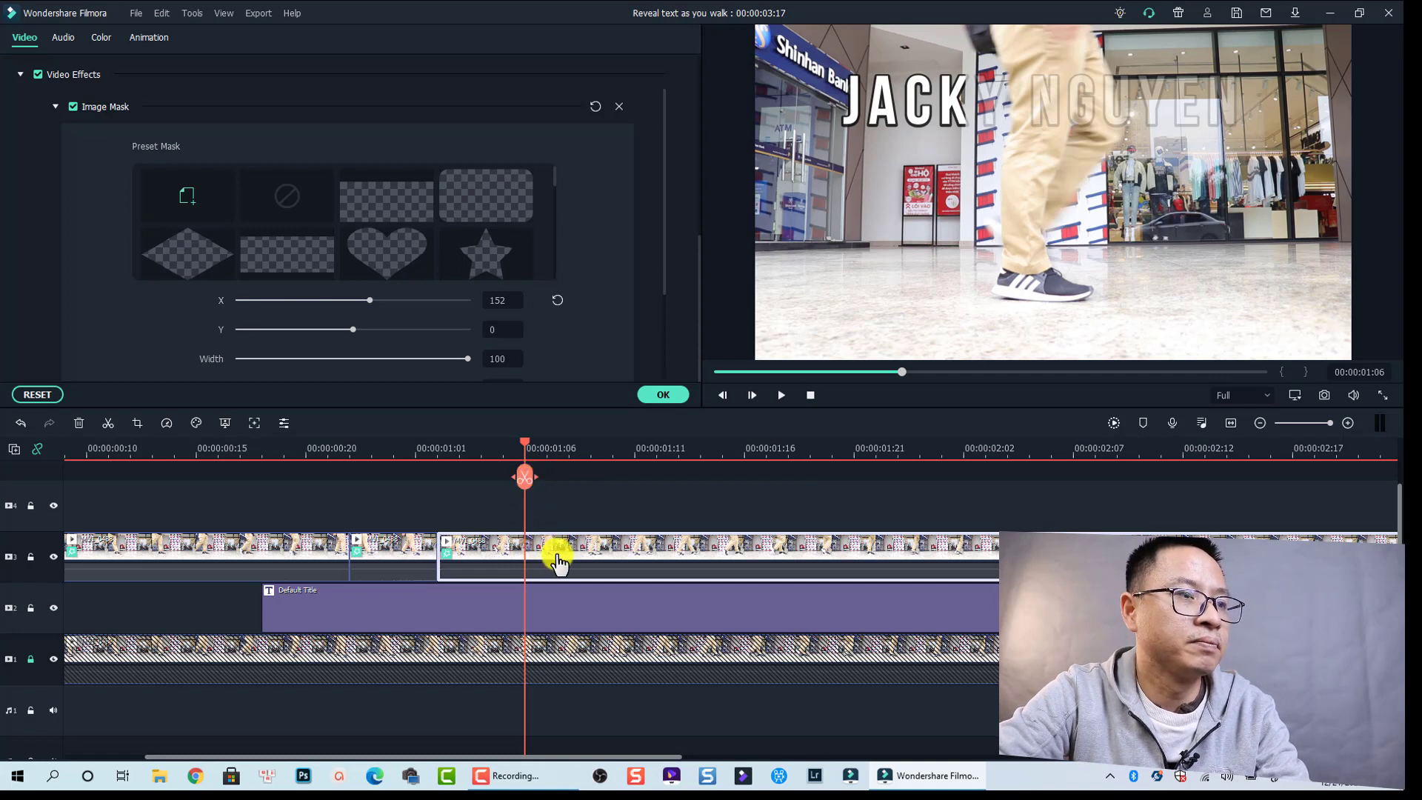
{"action": "left_click", "coordinate": [527, 478]}
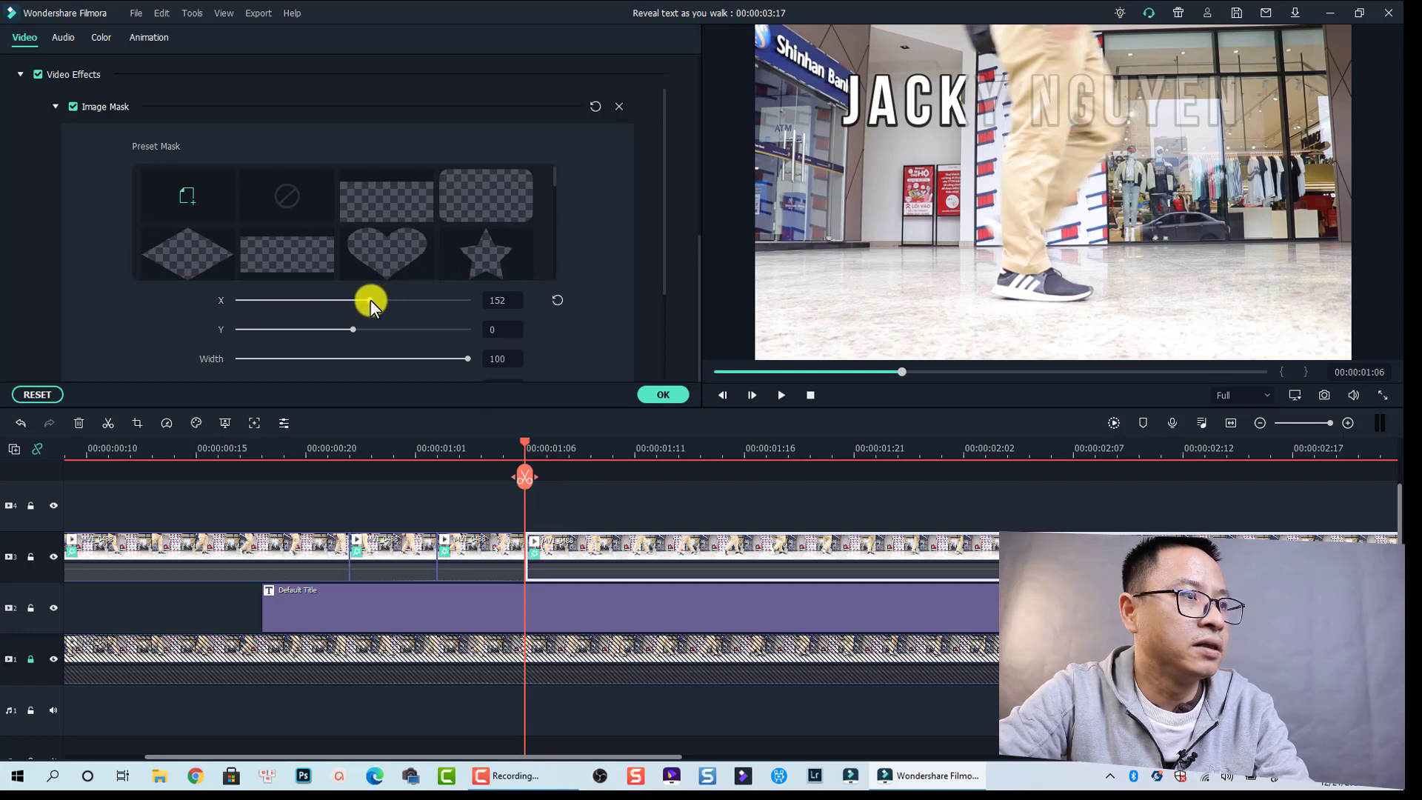
{"action": "left_click_drag", "start_coordinate": [370, 300], "coordinate": [383, 300]}
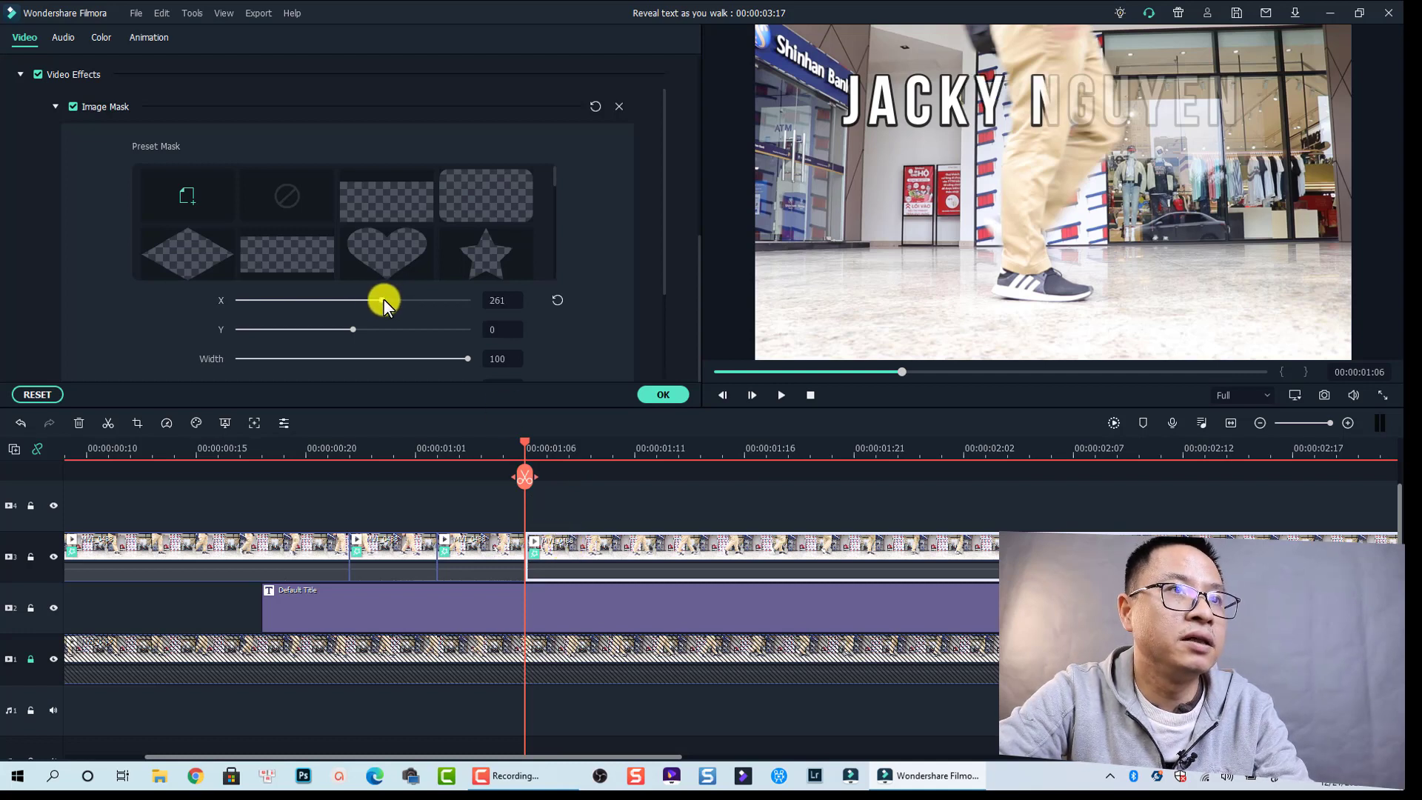
{"action": "left_click", "coordinate": [612, 451]}
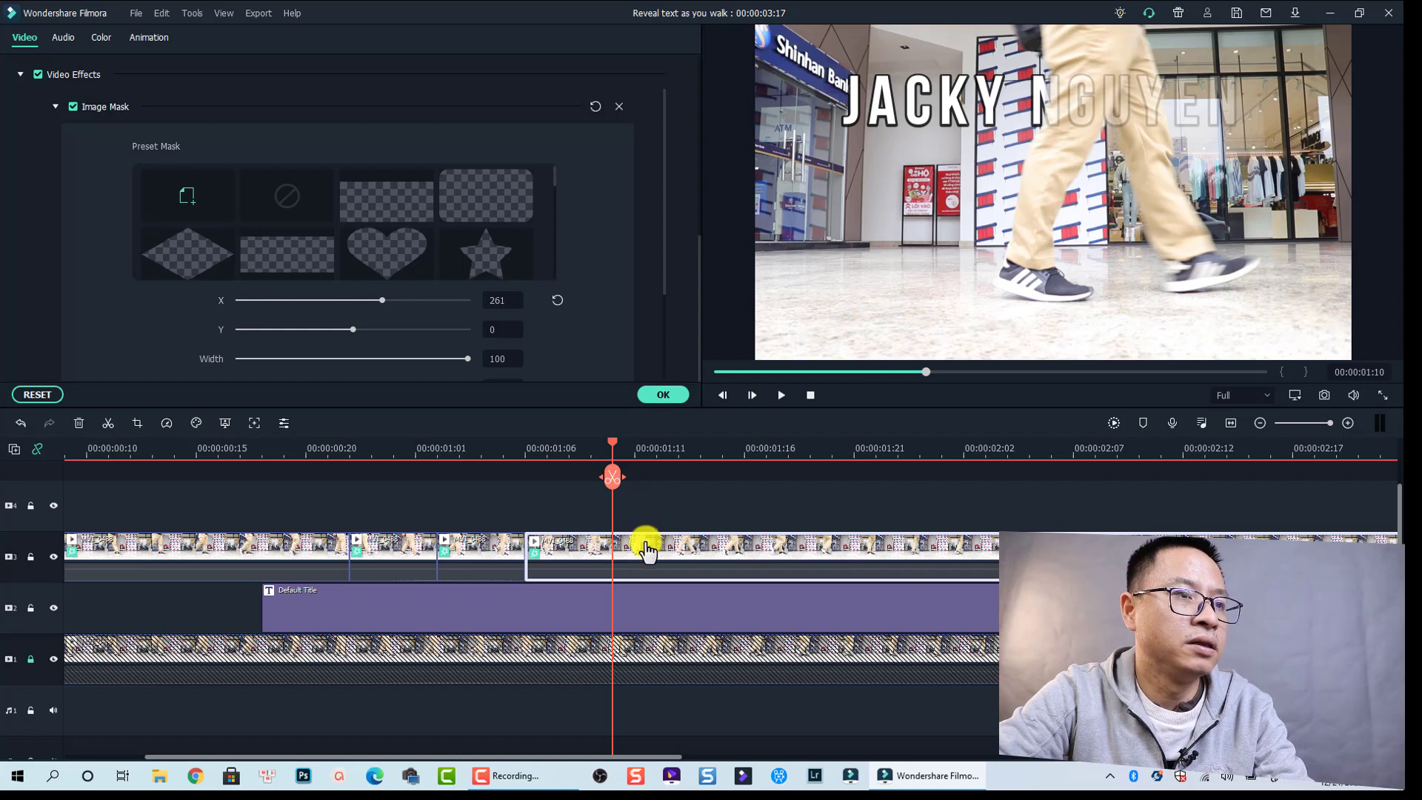
{"action": "key", "text": "ctrl+b"}
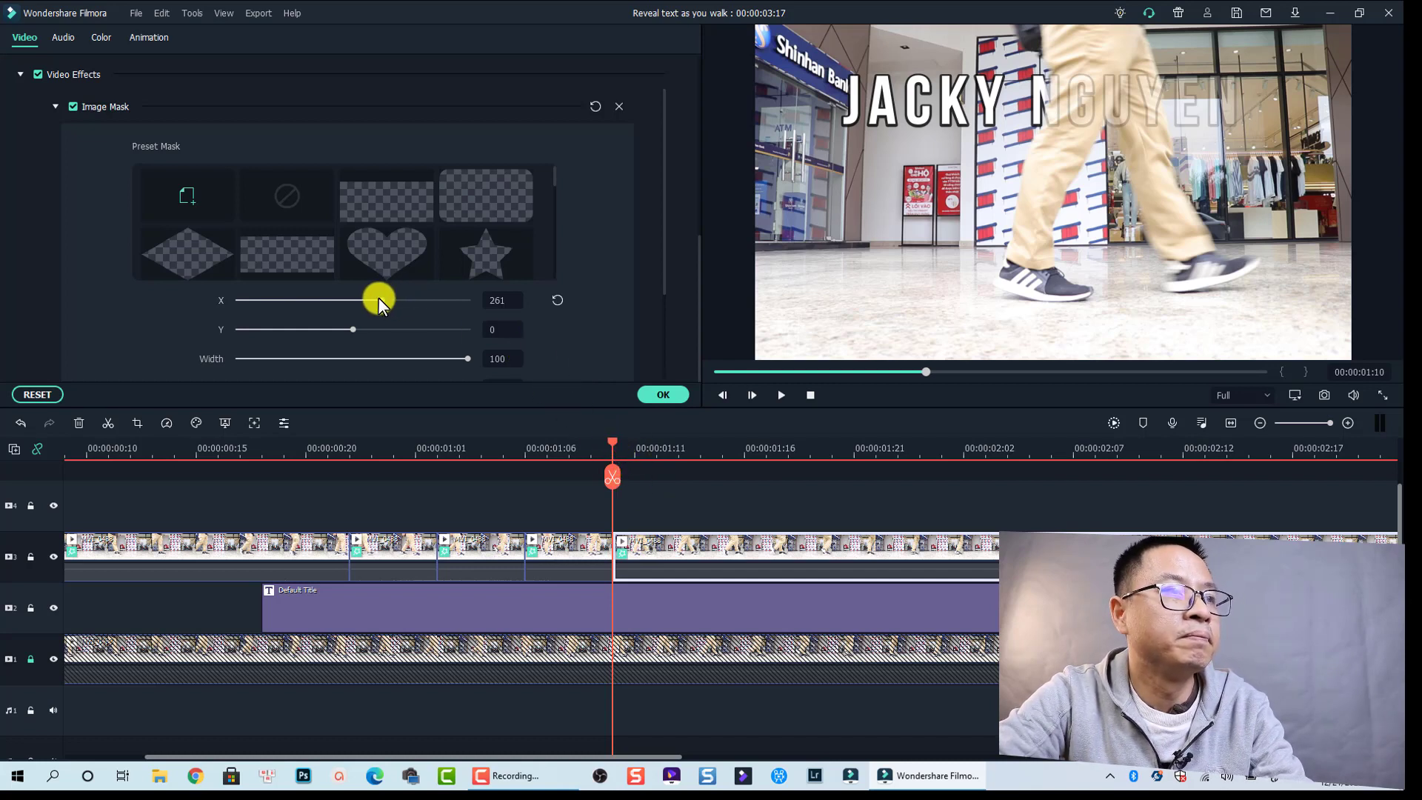
Split the walking clip at 00:00:01:14, shift the mask to reveal up to NGU, and advance to 00:00:01:18
{"action": "left_click_drag", "start_coordinate": [379, 298], "coordinate": [385, 296]}
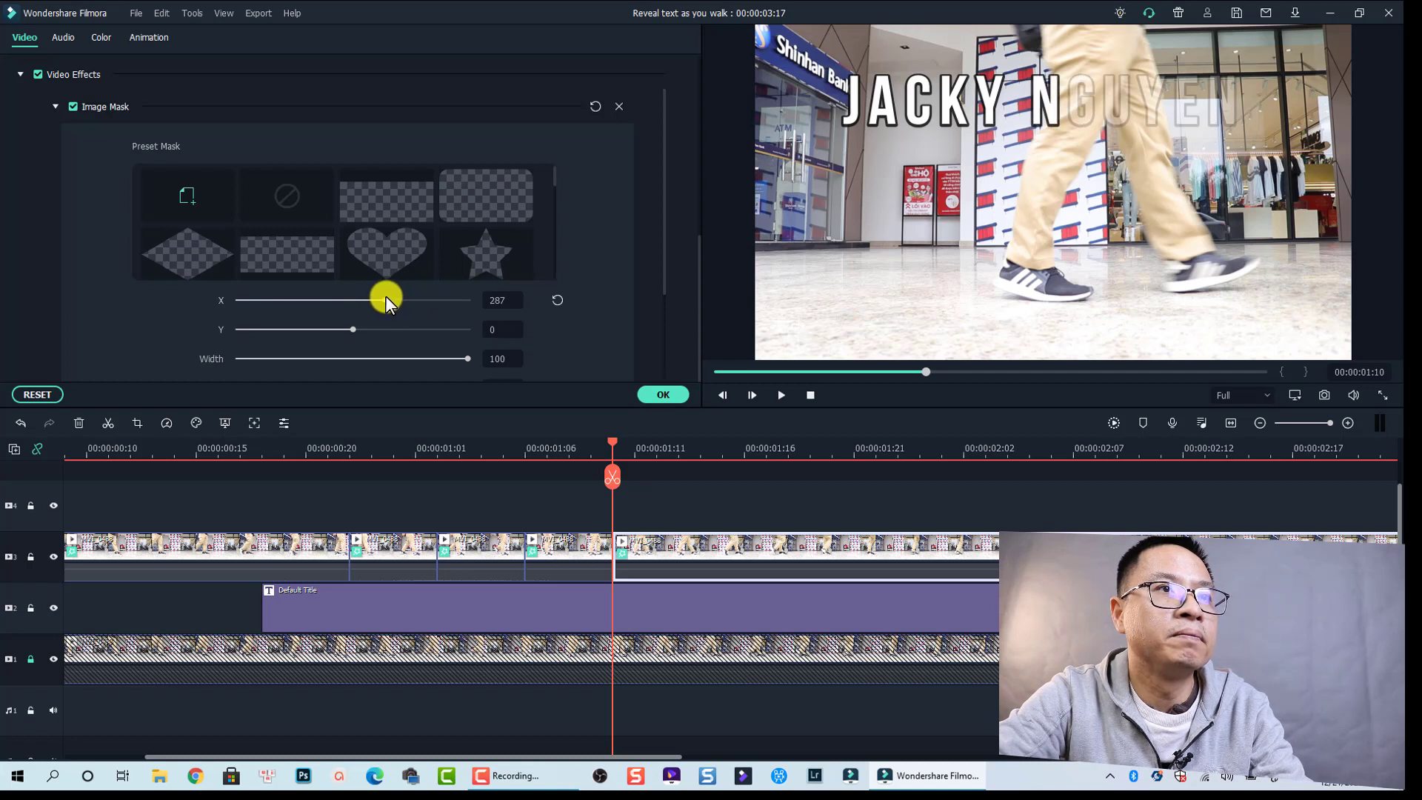
{"action": "left_click", "coordinate": [700, 454]}
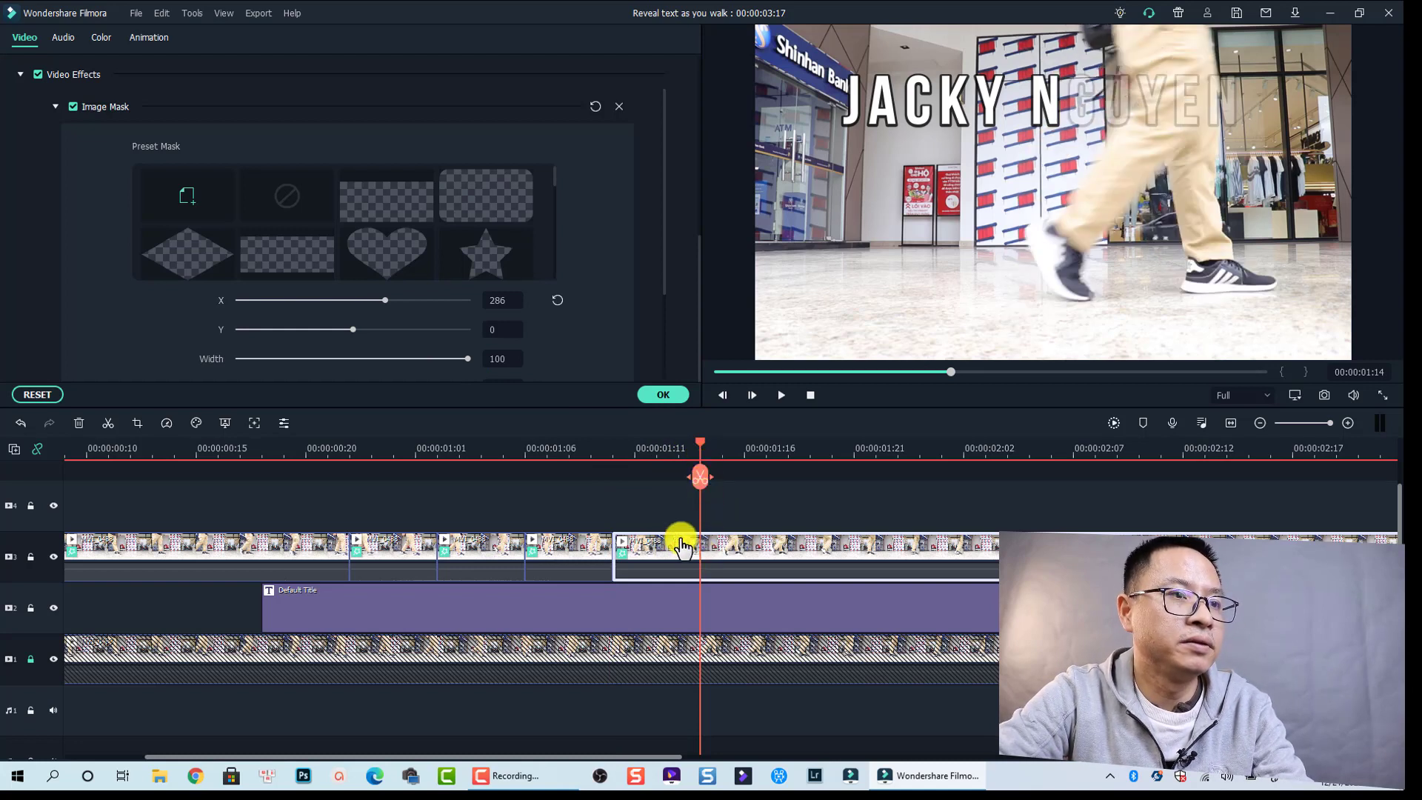
{"action": "key", "text": "ctrl+b"}
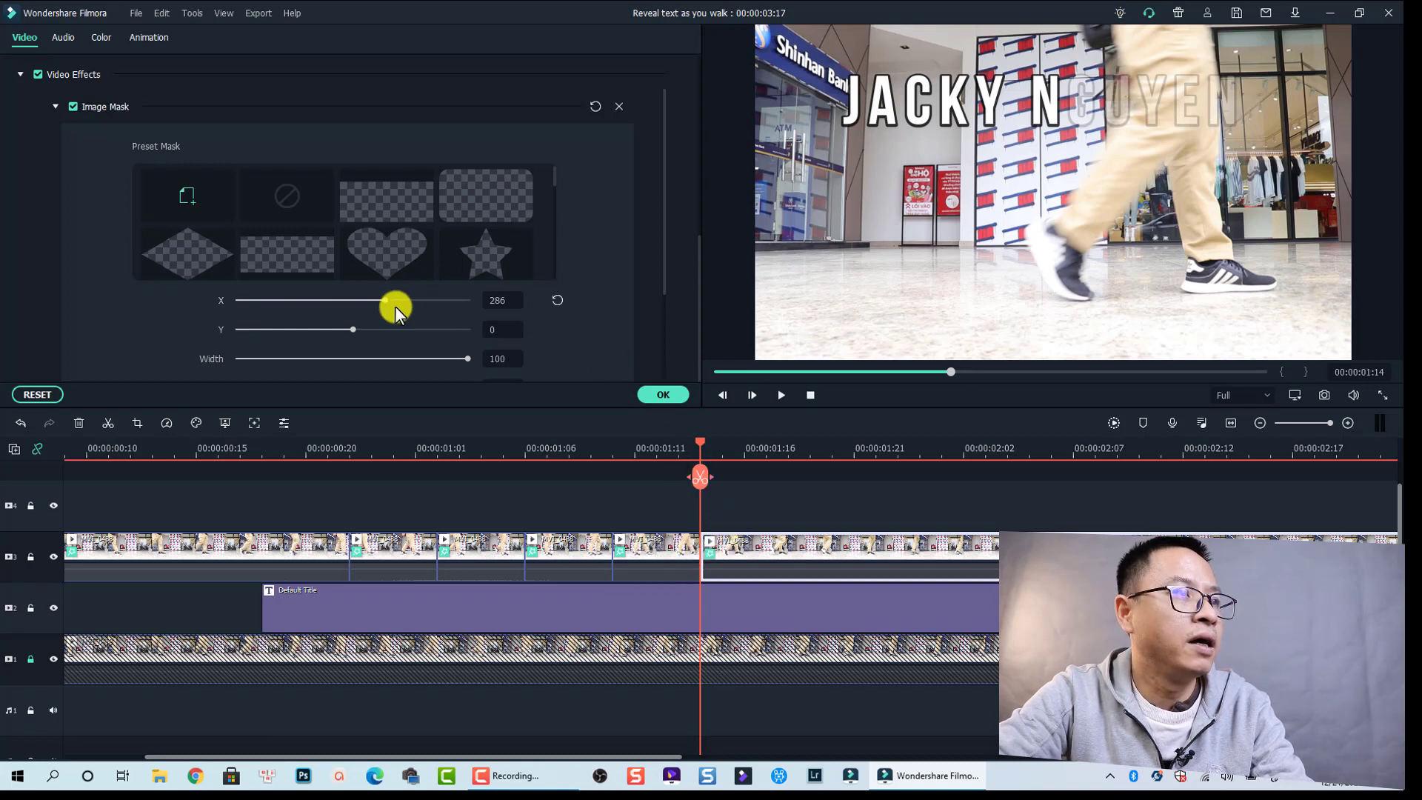
{"action": "left_click_drag", "start_coordinate": [382, 299], "coordinate": [393, 299]}
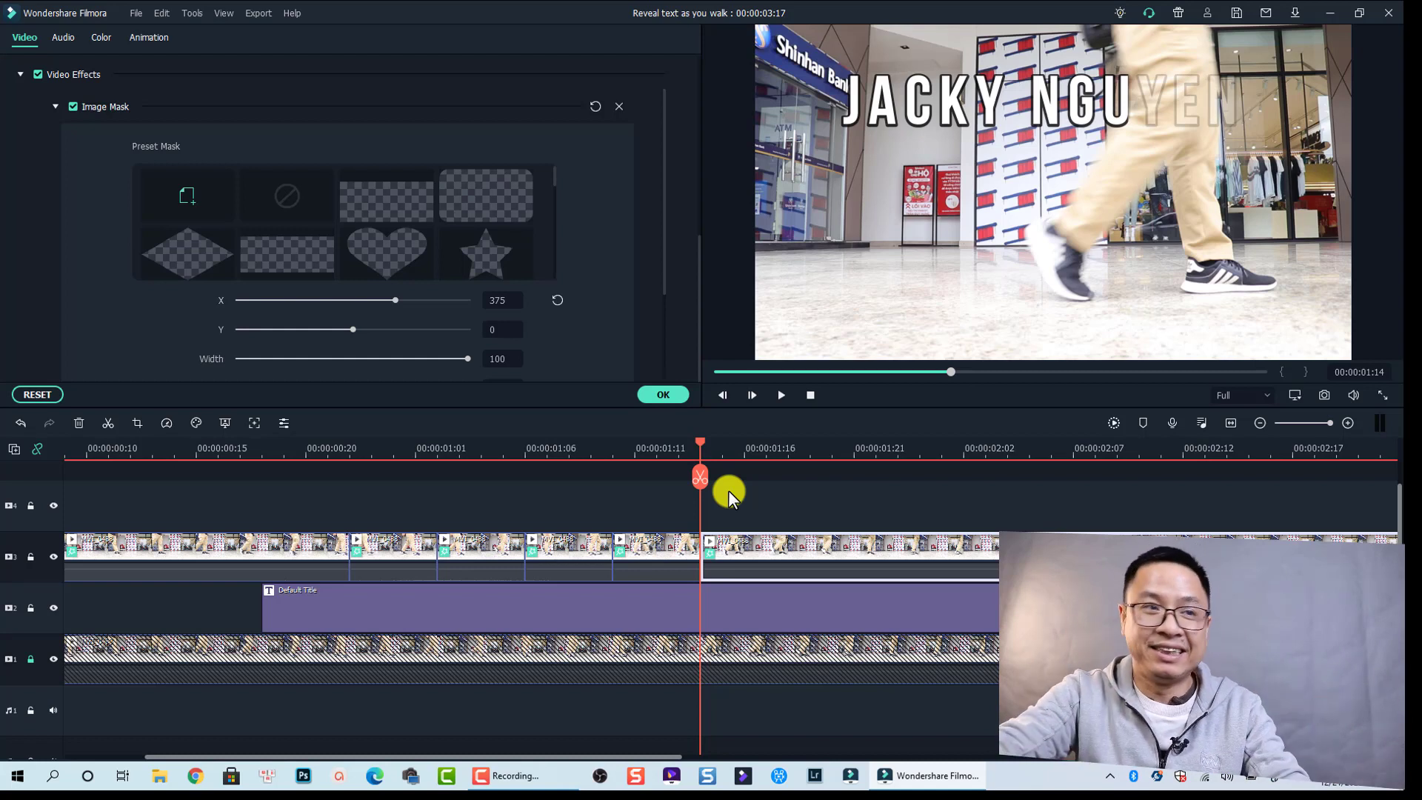
{"action": "left_click", "coordinate": [788, 453]}
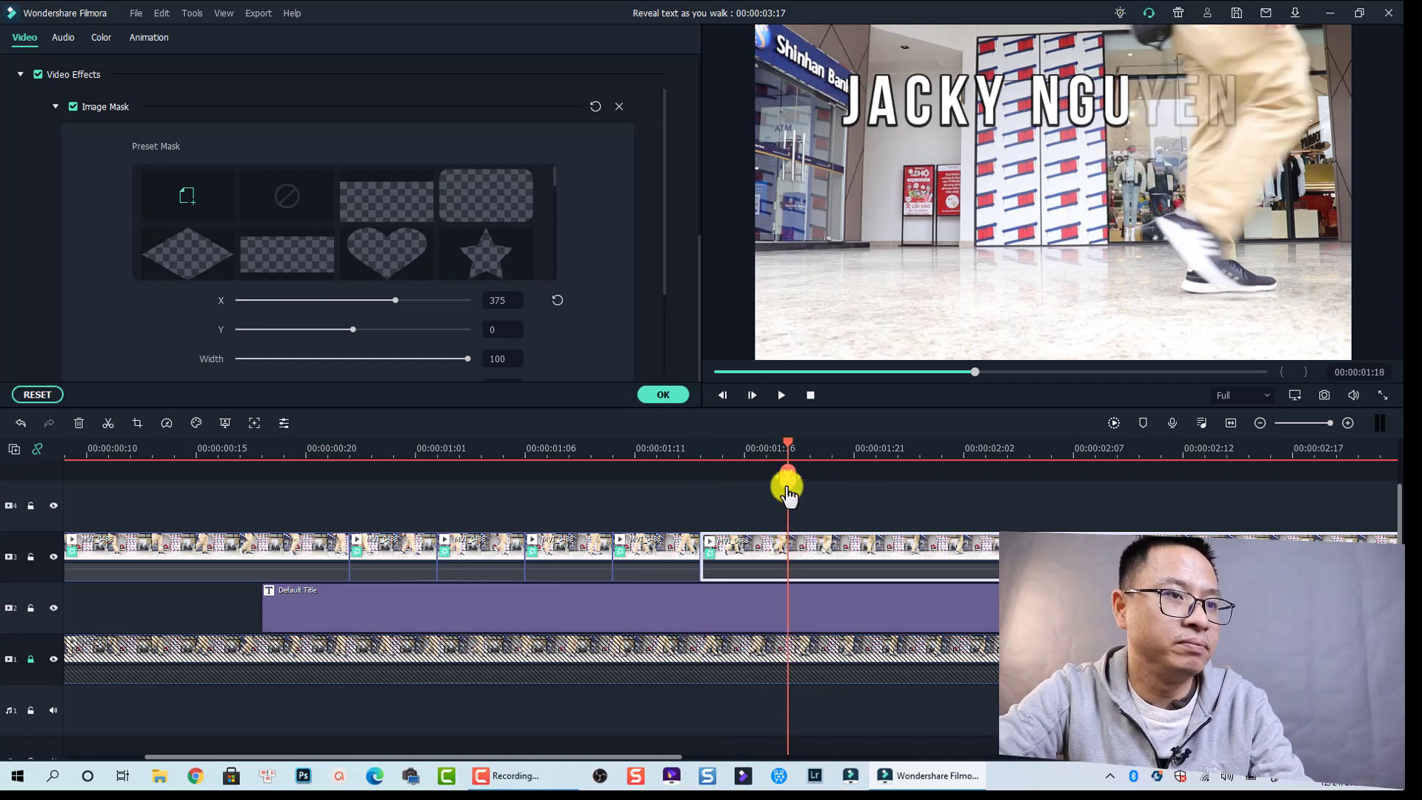
{"action": "mouse_move", "coordinate": [807, 565]}
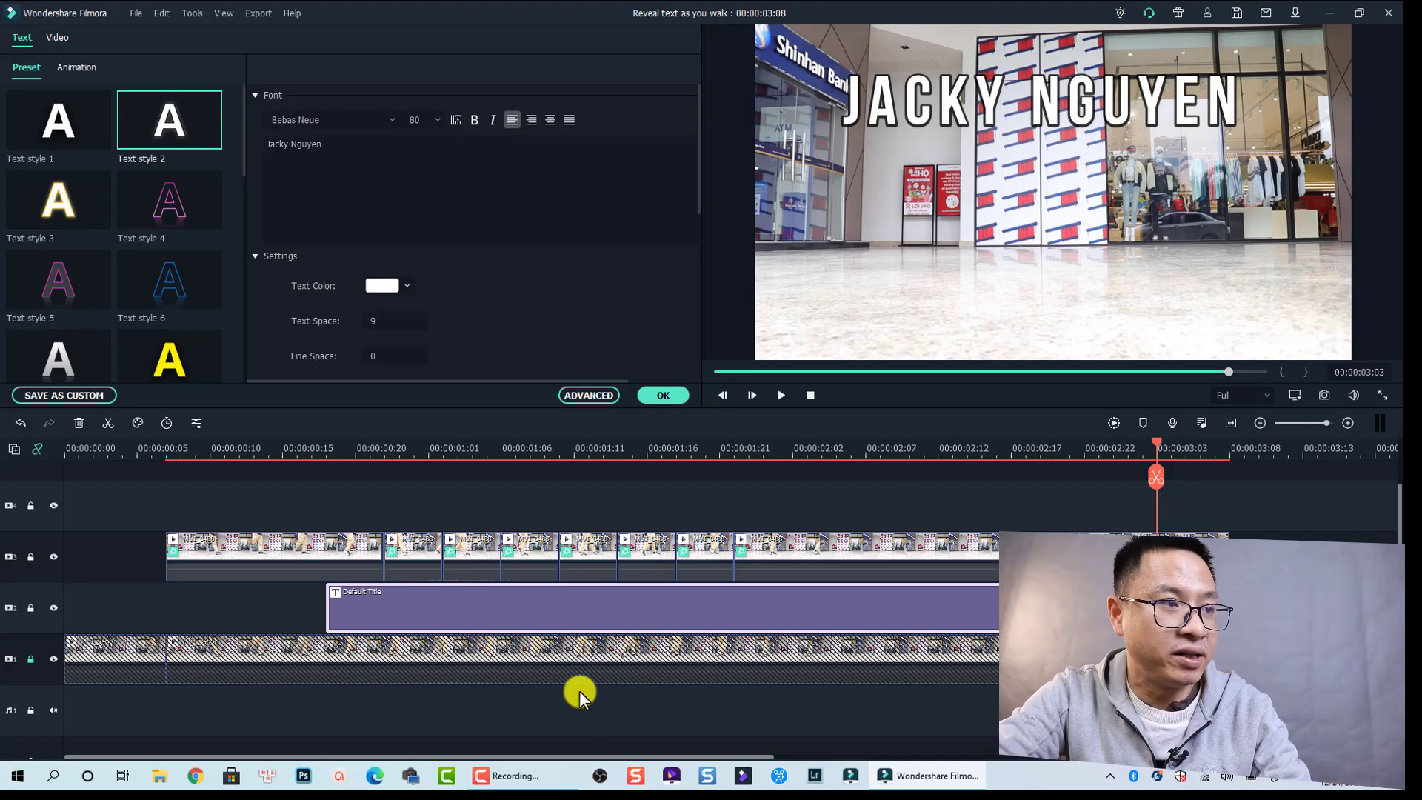
Open the first walking clip's video settings and scroll down to its Opacity setting
{"action": "double_click", "coordinate": [416, 544]}
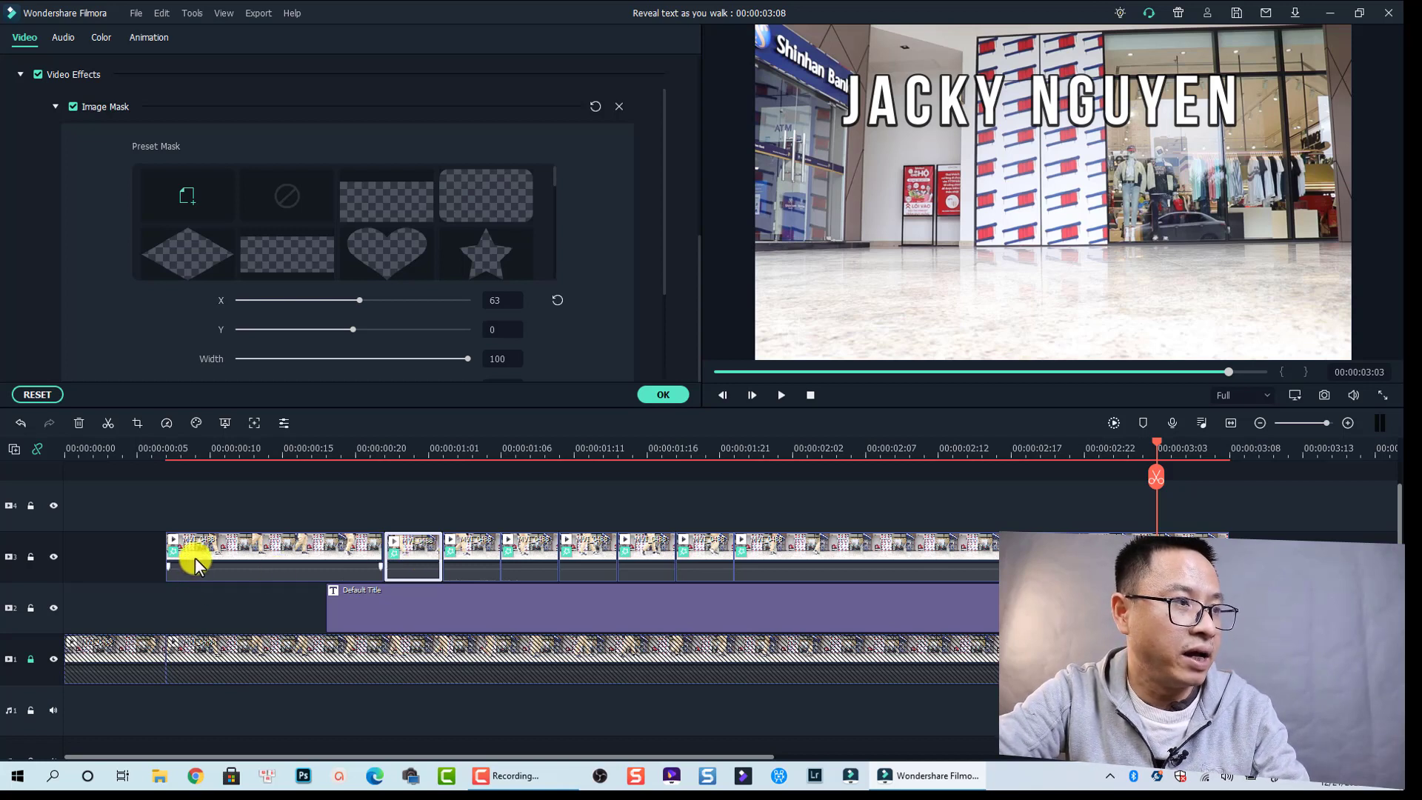
{"action": "double_click", "coordinate": [250, 546]}
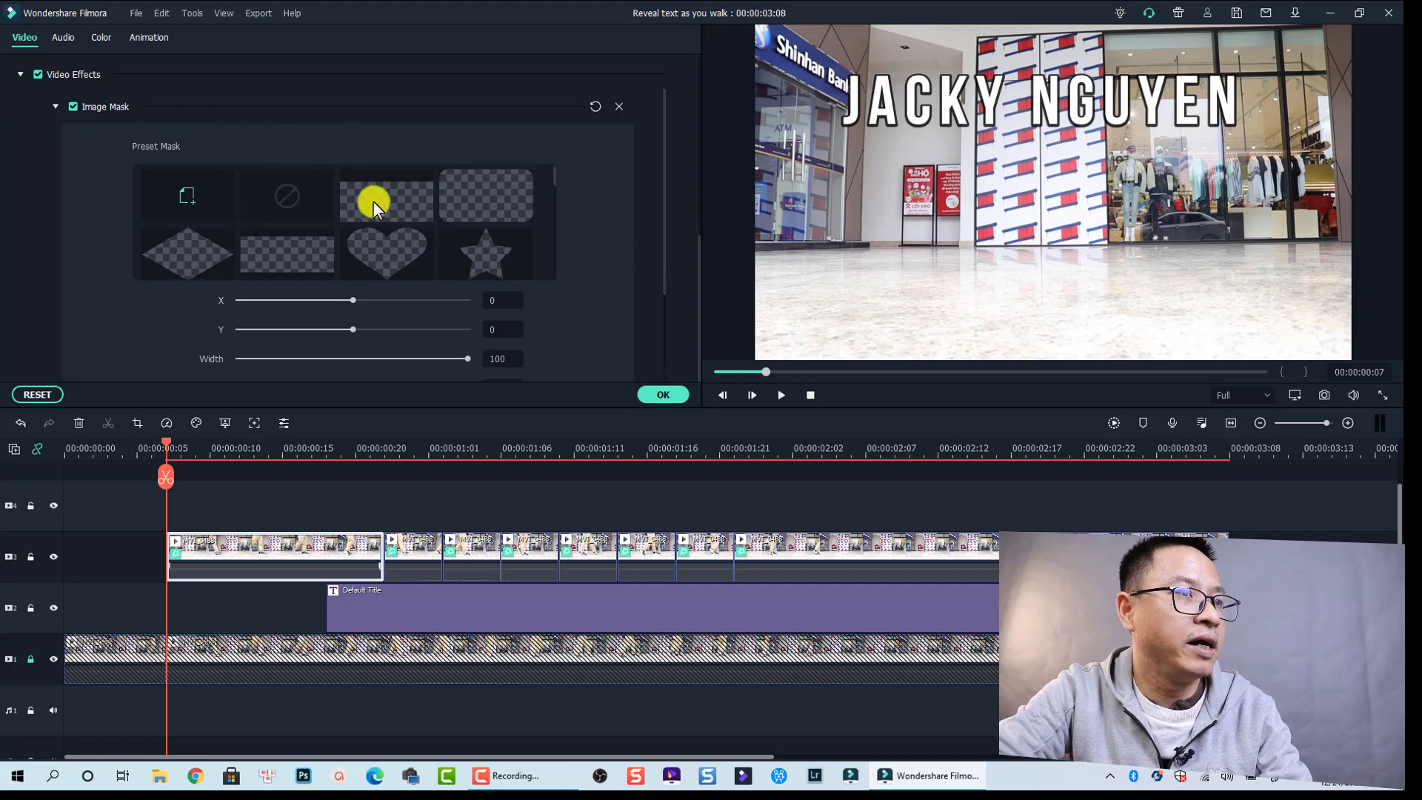
{"action": "scroll", "coordinate": [628, 296], "scroll_direction": "down", "scroll_amount": 5}
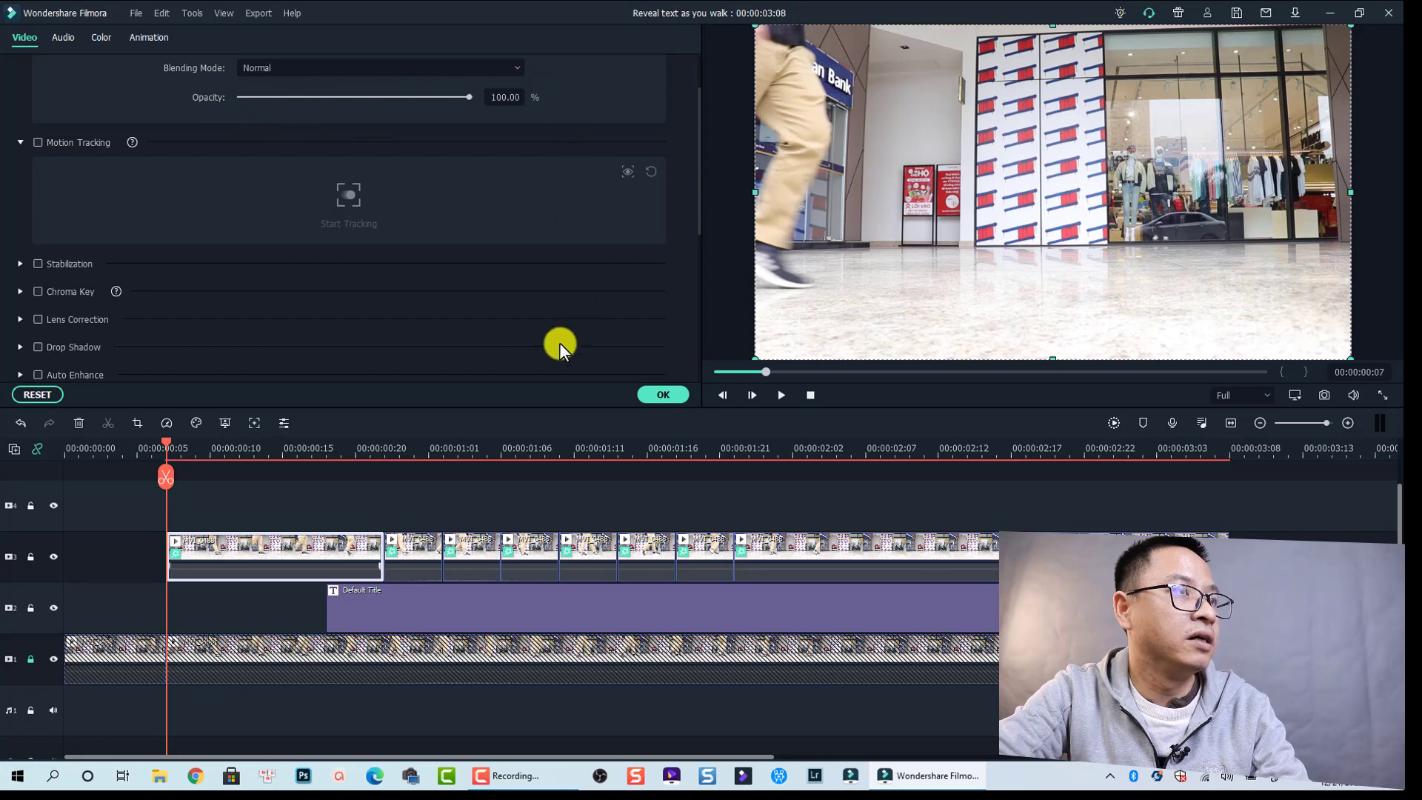
Raise the opacity of the first few split walking clips to 100
{"action": "left_click", "coordinate": [416, 459]}
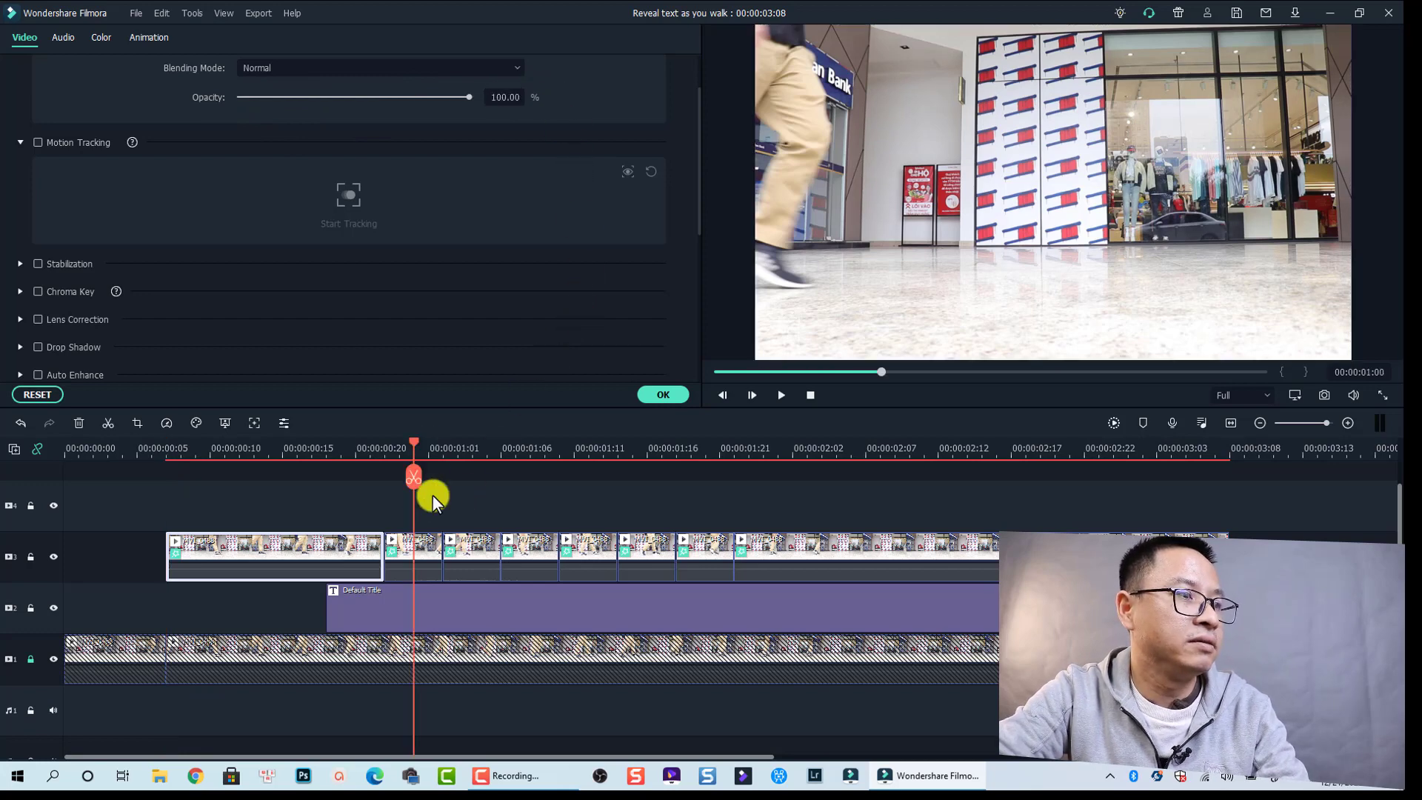
{"action": "left_click", "coordinate": [417, 550]}
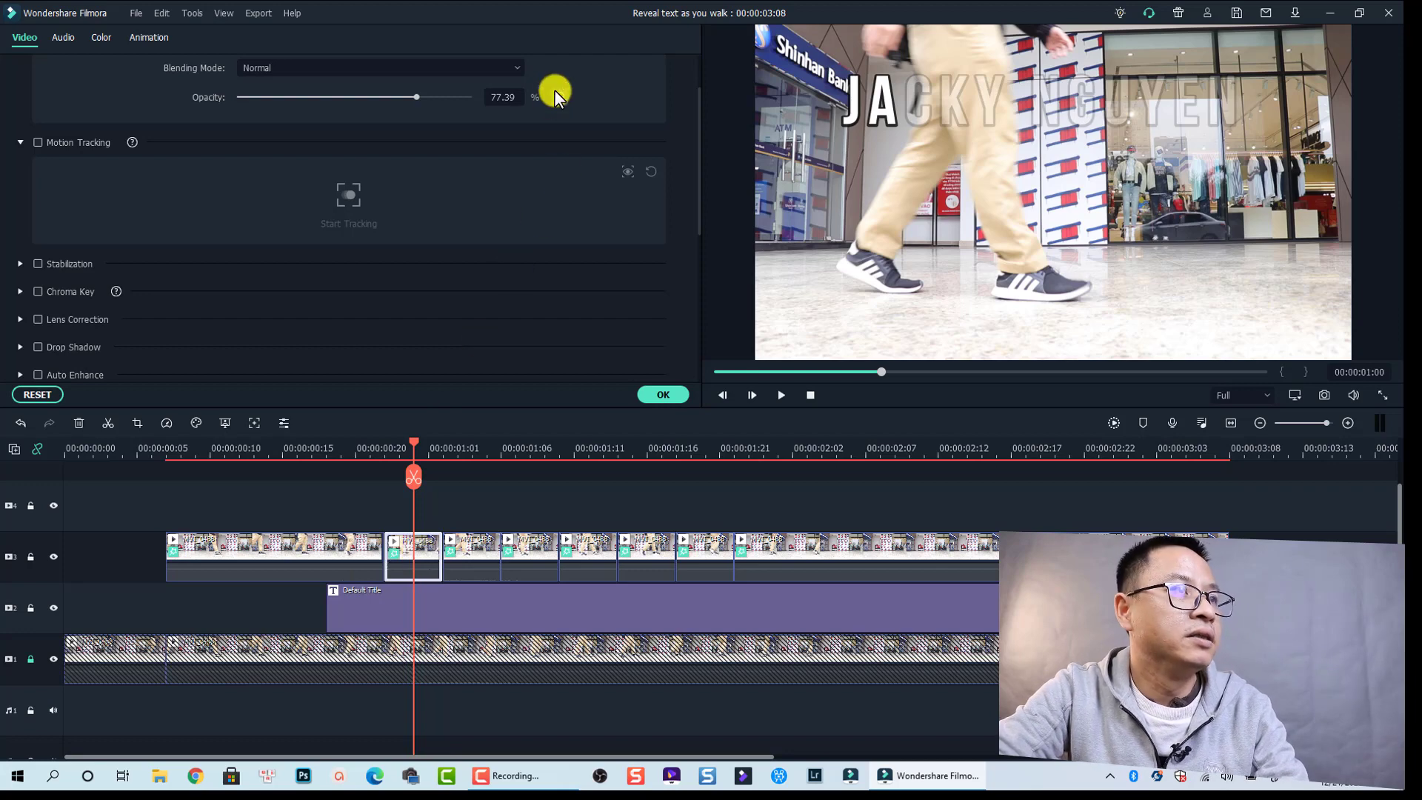
{"action": "left_click_drag", "start_coordinate": [554, 90], "coordinate": [555, 407]}
{"action": "left_click", "coordinate": [477, 553]}
{"action": "left_click_drag", "start_coordinate": [416, 97], "coordinate": [567, 111]}
{"action": "left_click", "coordinate": [530, 554]}
{"action": "left_click", "coordinate": [589, 465]}
{"action": "left_click", "coordinate": [600, 552]}
{"action": "left_click_drag", "start_coordinate": [416, 97], "coordinate": [571, 100]}
Set the remaining split clips, through the eighth, to 100 opacity and confirm with OK
{"action": "left_click", "coordinate": [651, 450]}
{"action": "left_click", "coordinate": [646, 552]}
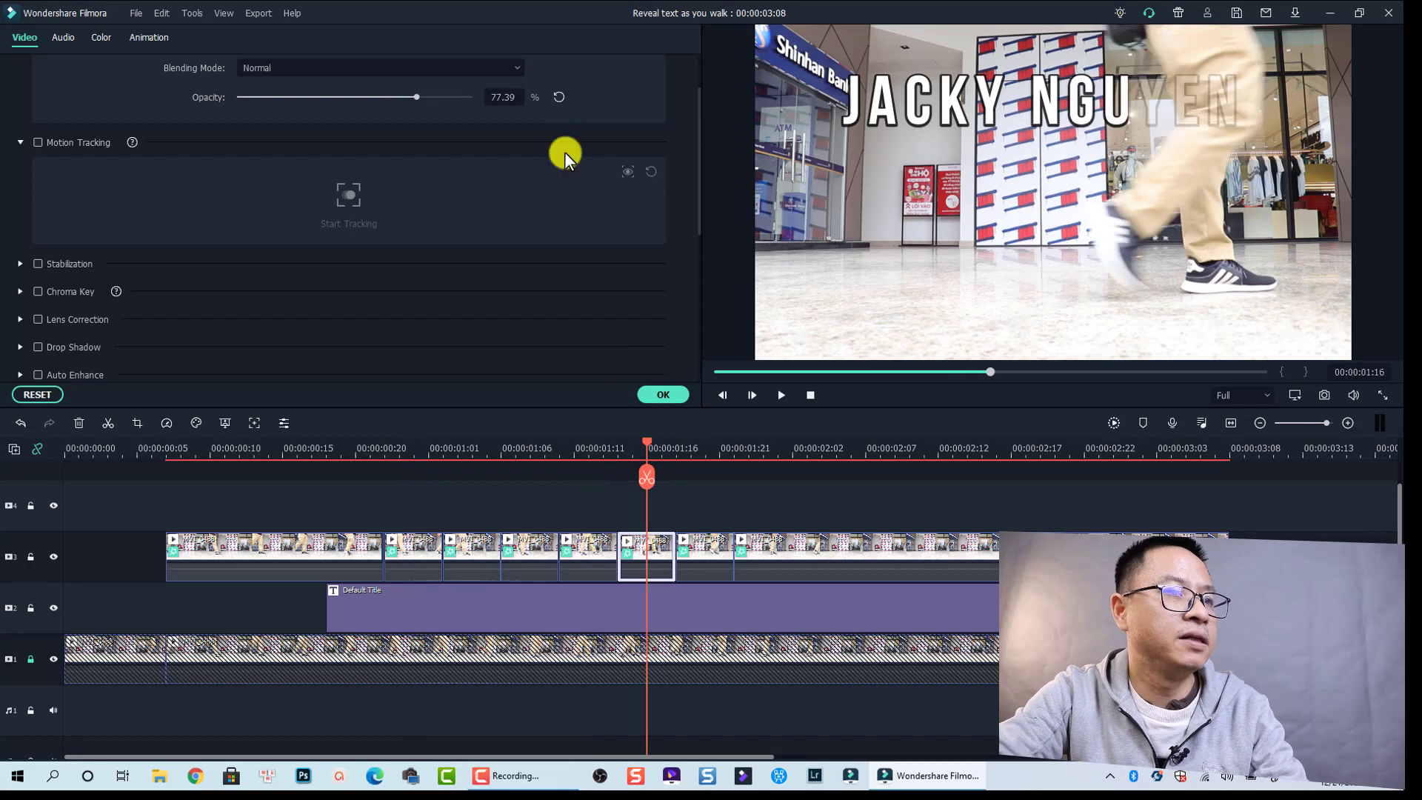
{"action": "left_click_drag", "start_coordinate": [416, 97], "coordinate": [570, 100]}
{"action": "left_click", "coordinate": [705, 452]}
{"action": "left_click", "coordinate": [709, 557]}
{"action": "left_click", "coordinate": [820, 449]}
{"action": "left_click", "coordinate": [810, 534]}
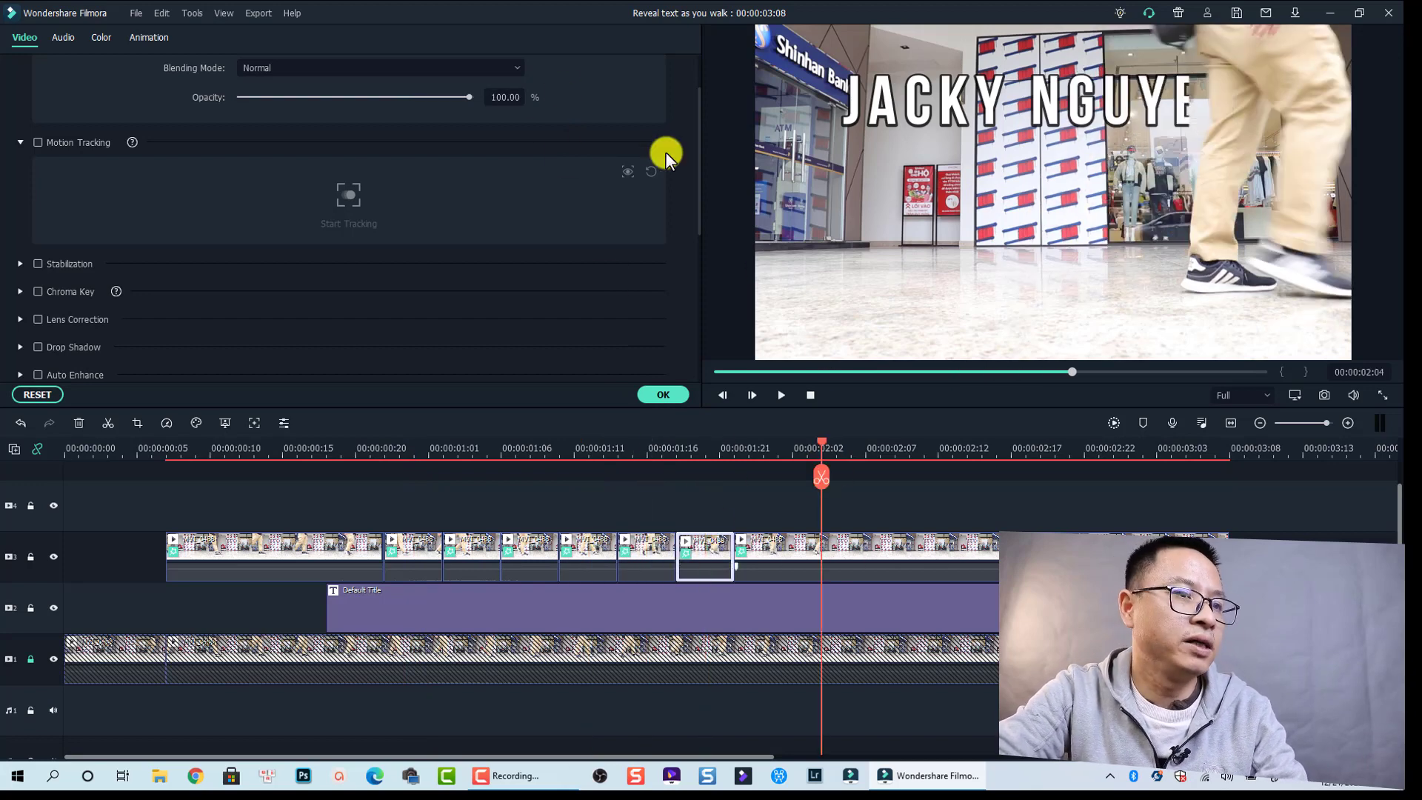
{"action": "left_click_drag", "start_coordinate": [416, 97], "coordinate": [563, 100]}
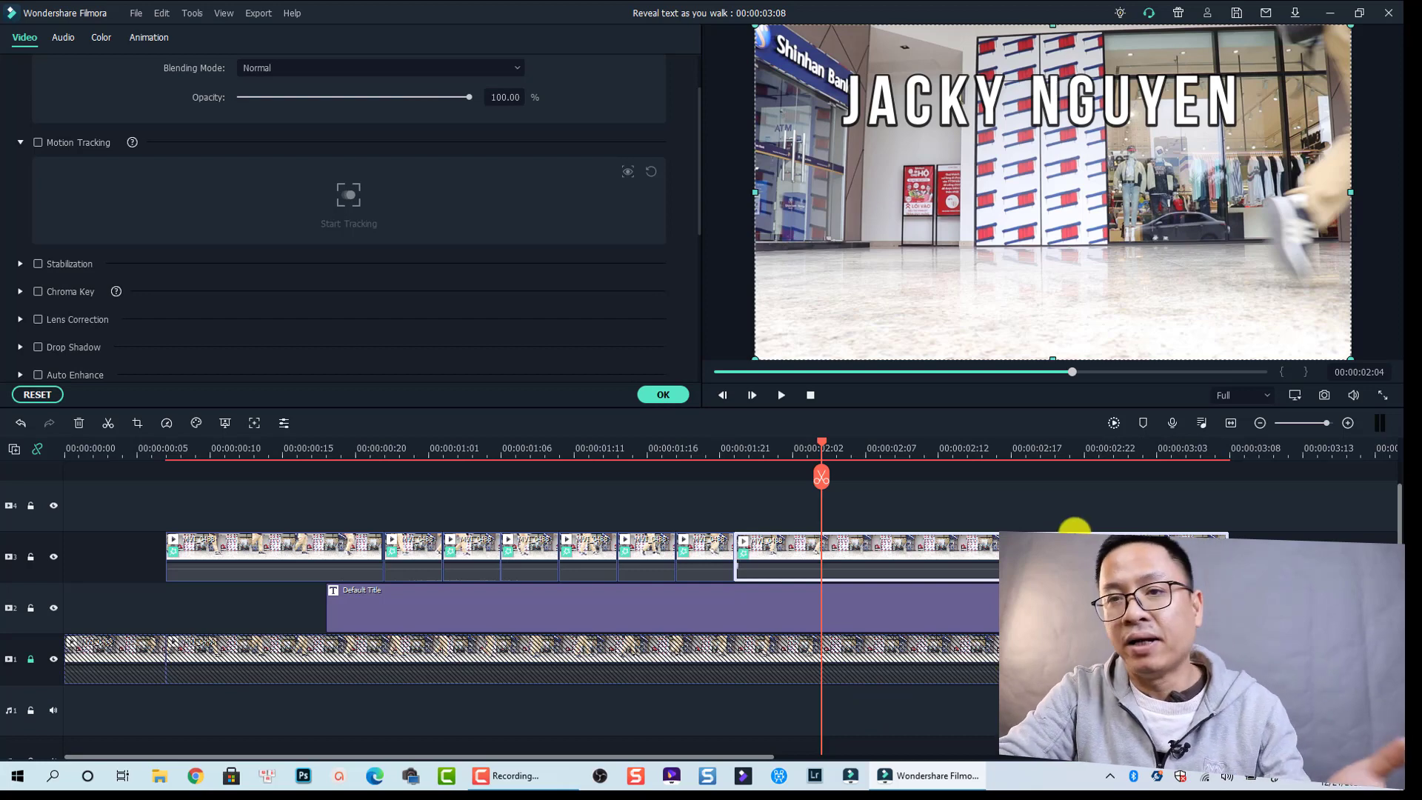
{"action": "left_click", "coordinate": [676, 397]}
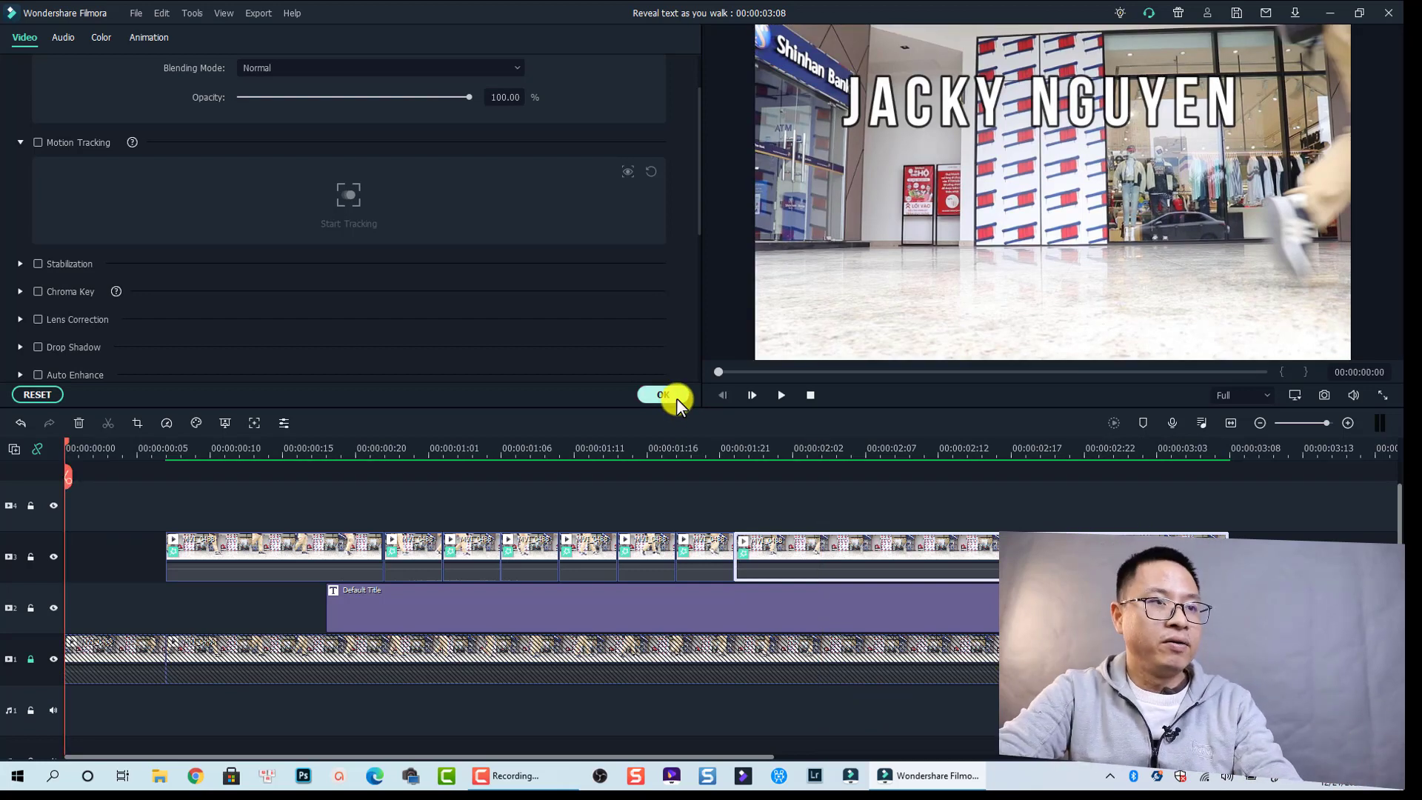
Play the timeline preview through the letter-by-letter JACKY NGUYEN reveal, then stop it
{"action": "mouse_move", "coordinate": [534, 774]}
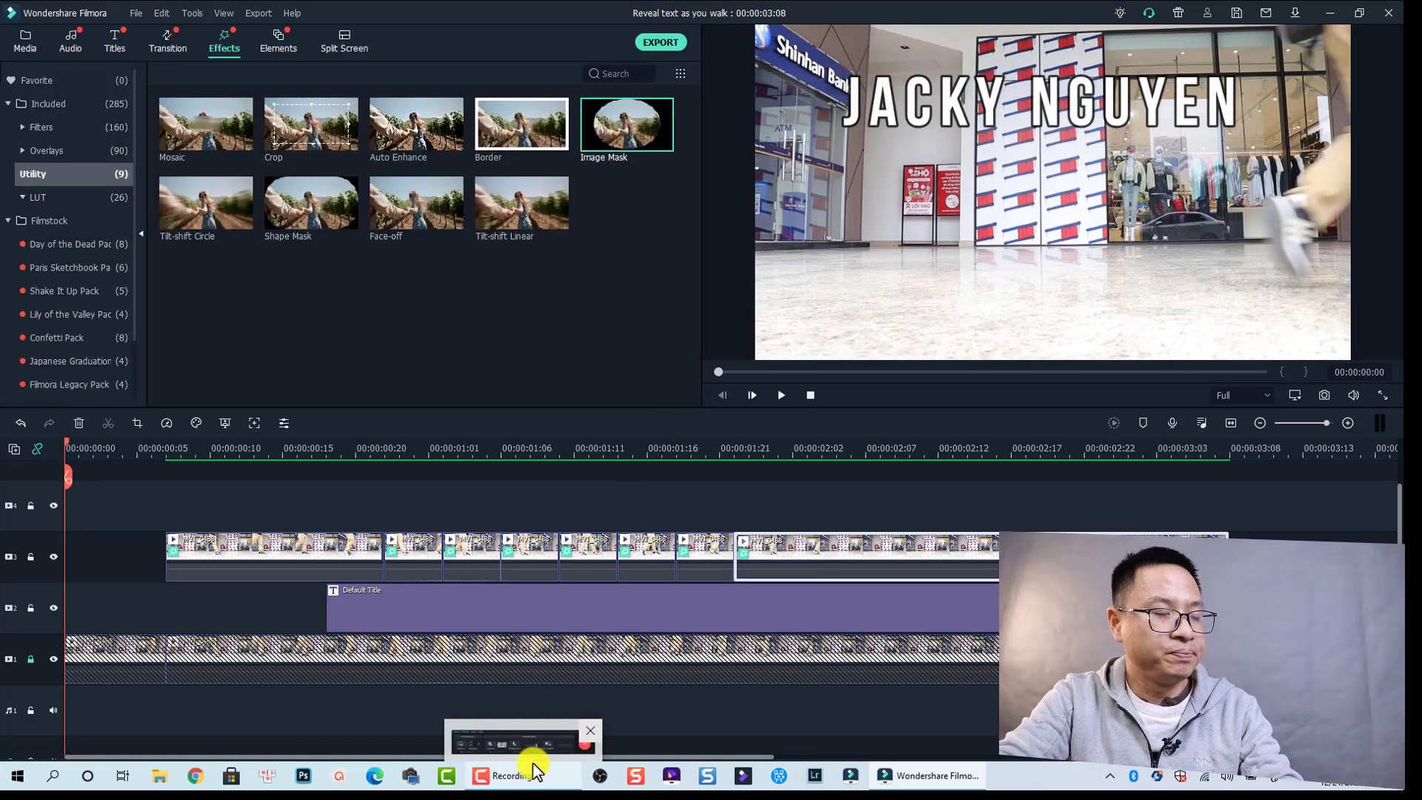
{"action": "key", "text": "space"}
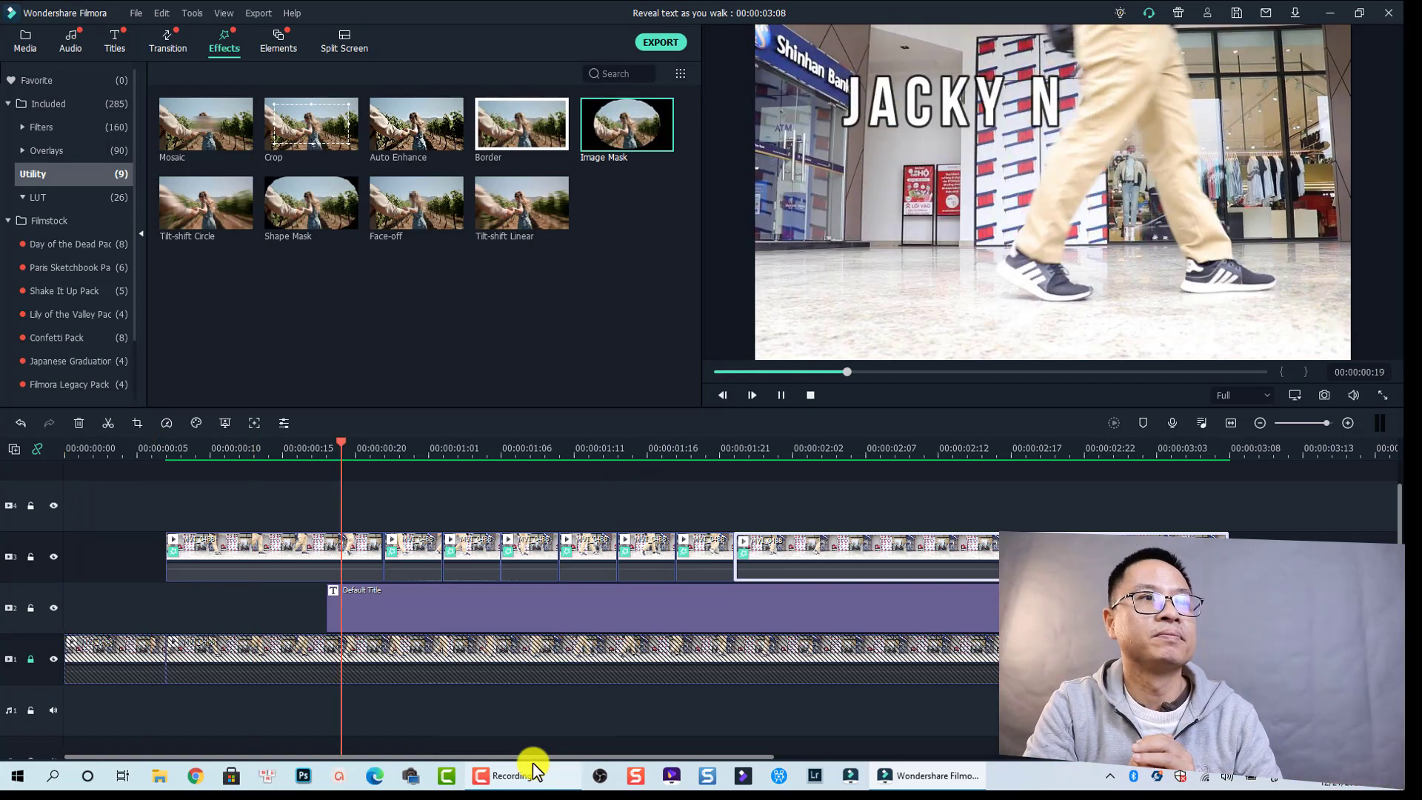
{"action": "key", "text": "space"}
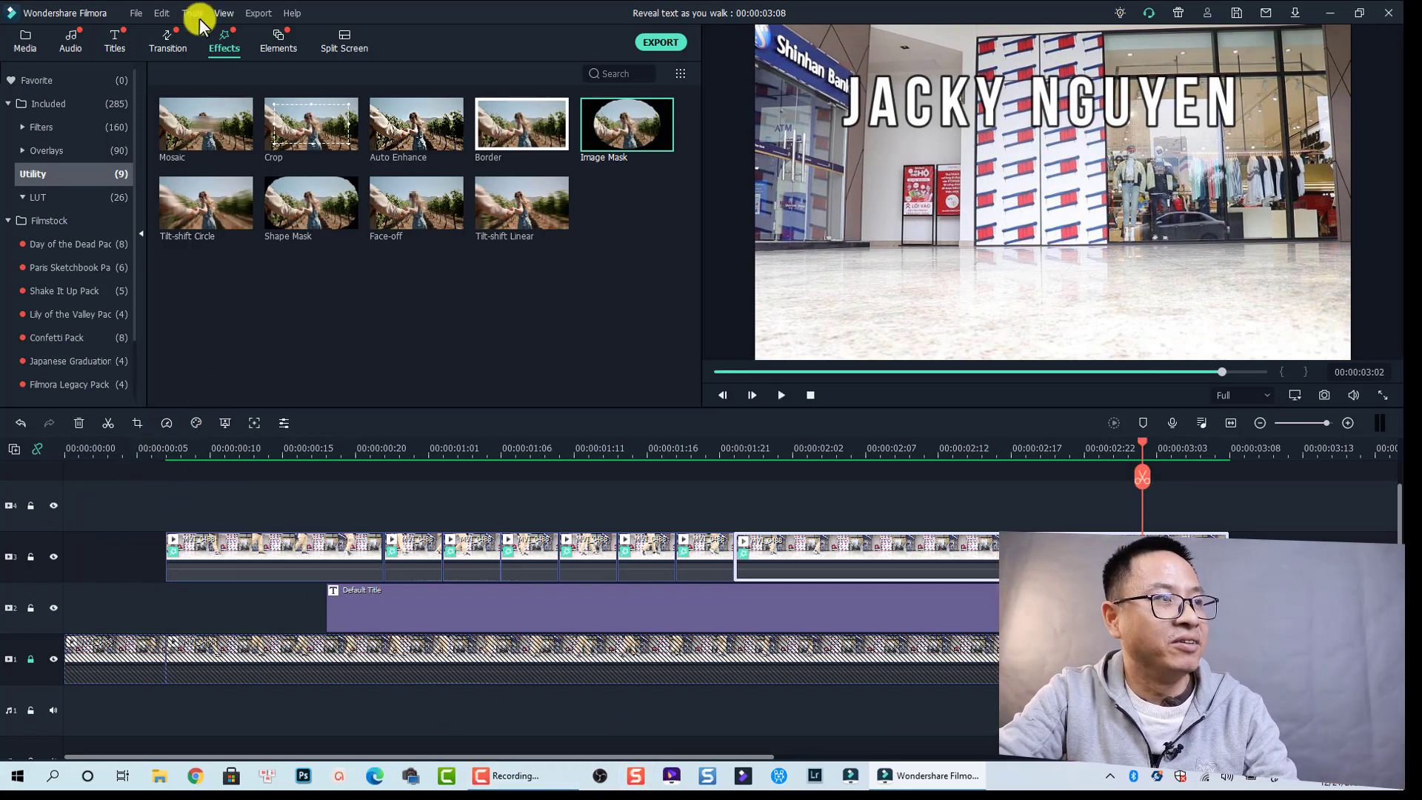
Put the Harry Potter LUT on a new top track and zoom the timeline to fit
{"action": "left_click", "coordinate": [33, 196]}
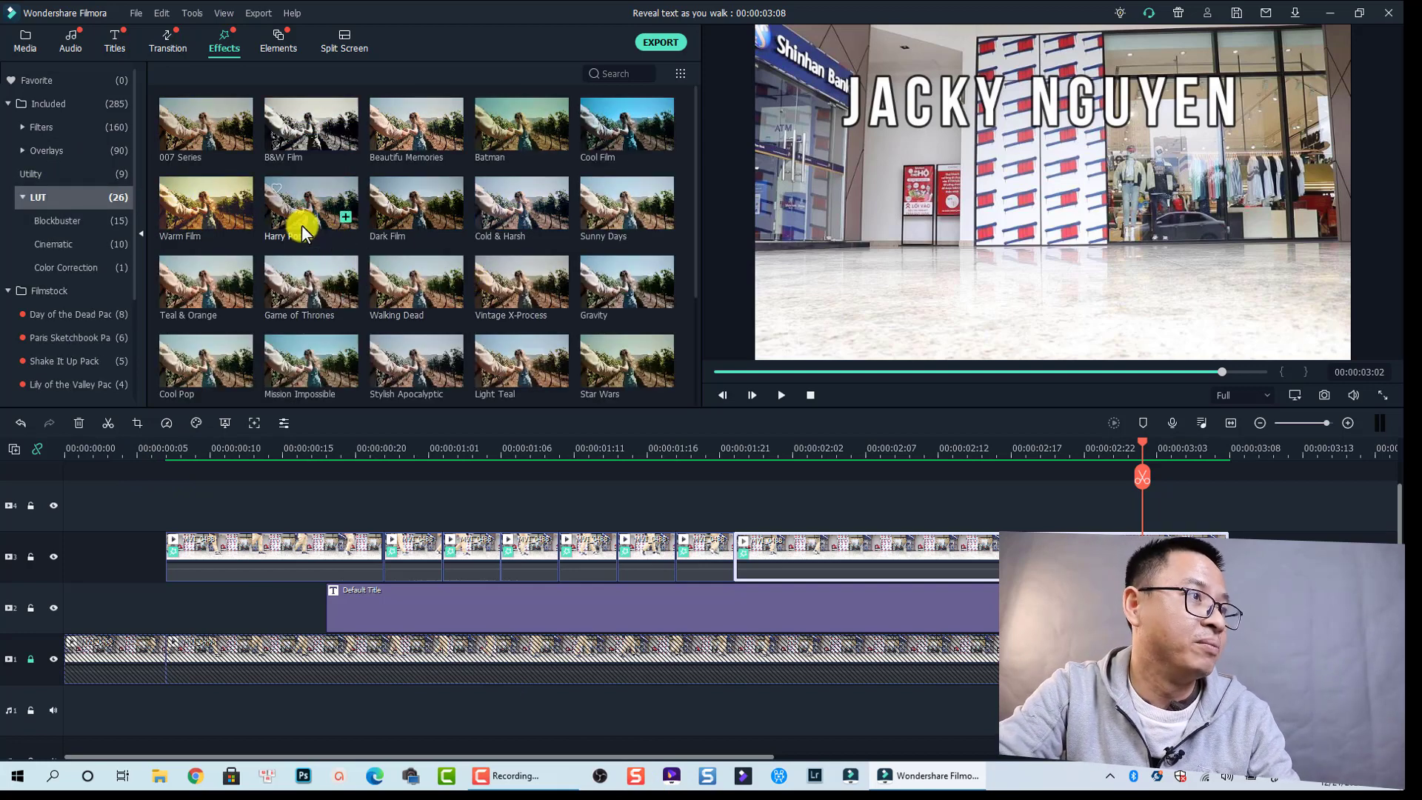
{"action": "left_click_drag", "start_coordinate": [301, 222], "coordinate": [57, 501]}
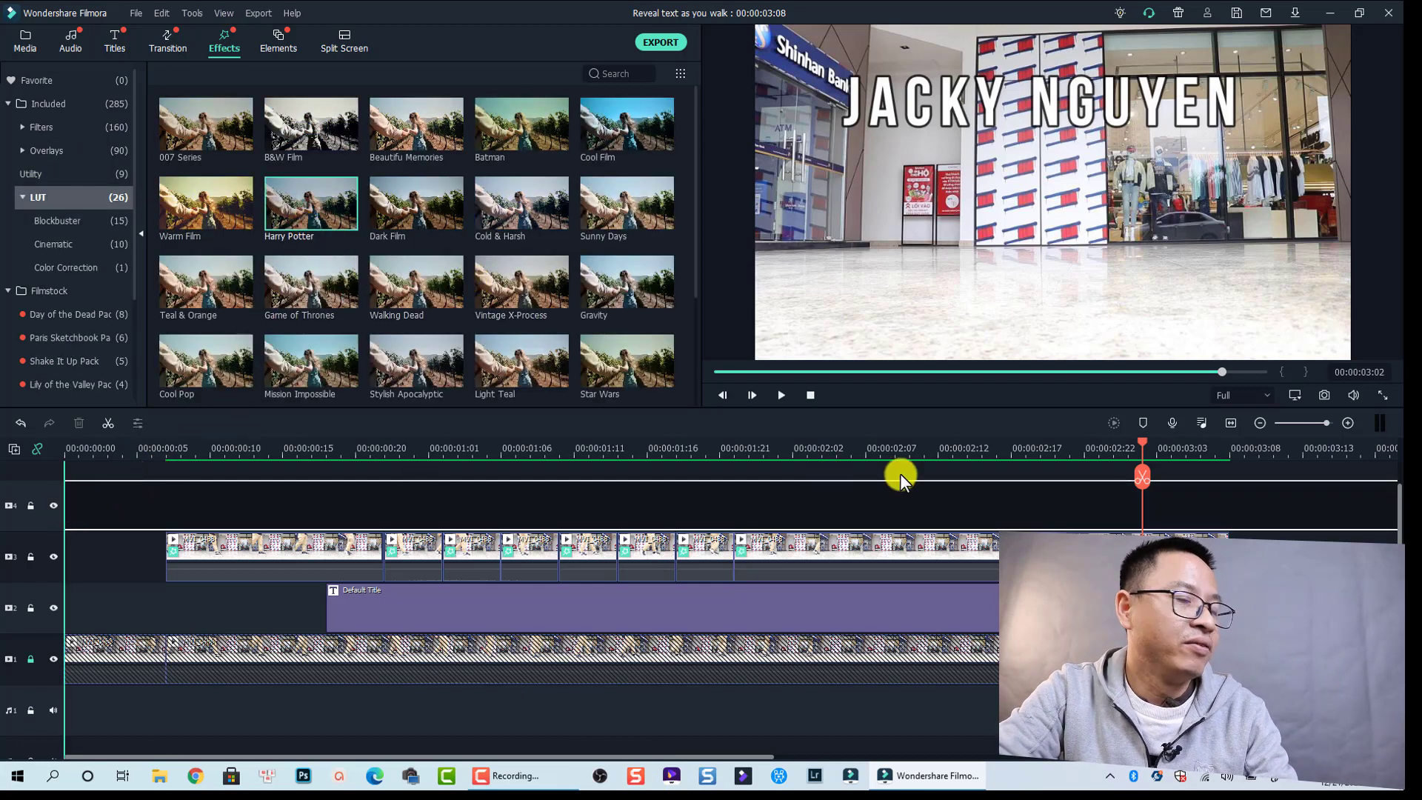
{"action": "left_click", "coordinate": [1233, 421]}
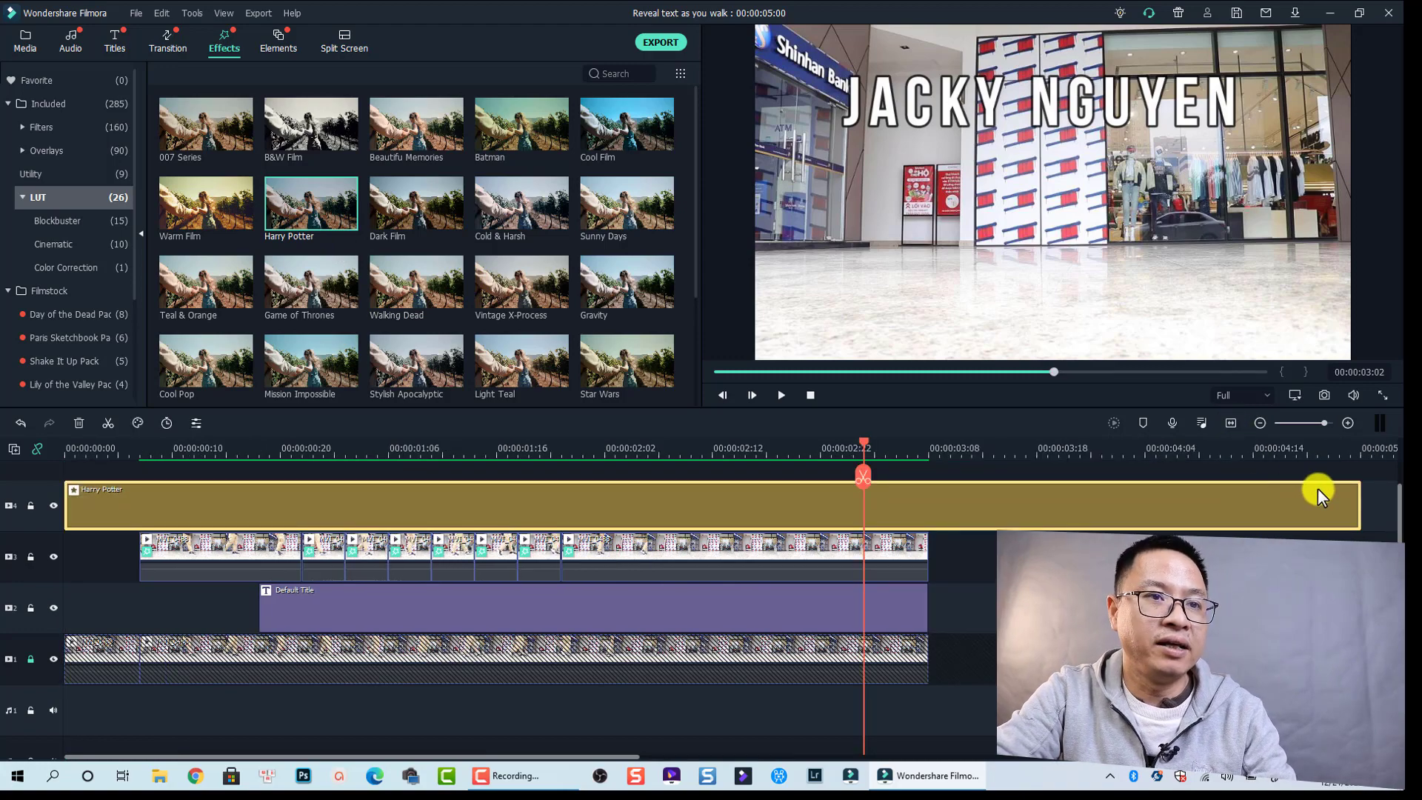